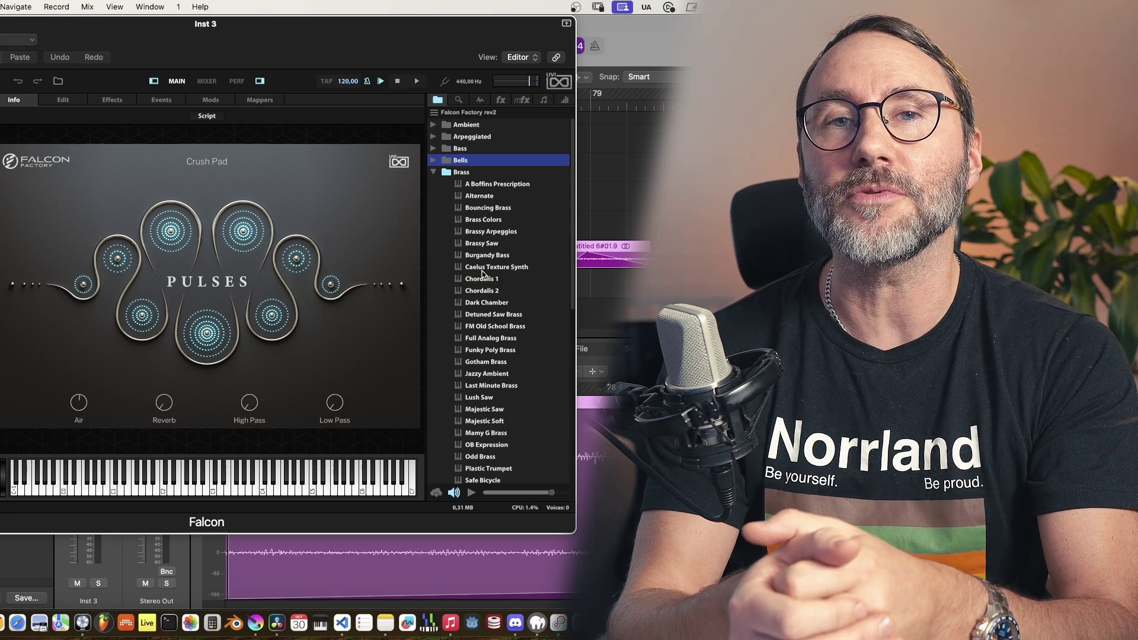
Audition the Caelus Texture Synth and Bass Minor chord presets from the factory folders
double_click(480, 267)
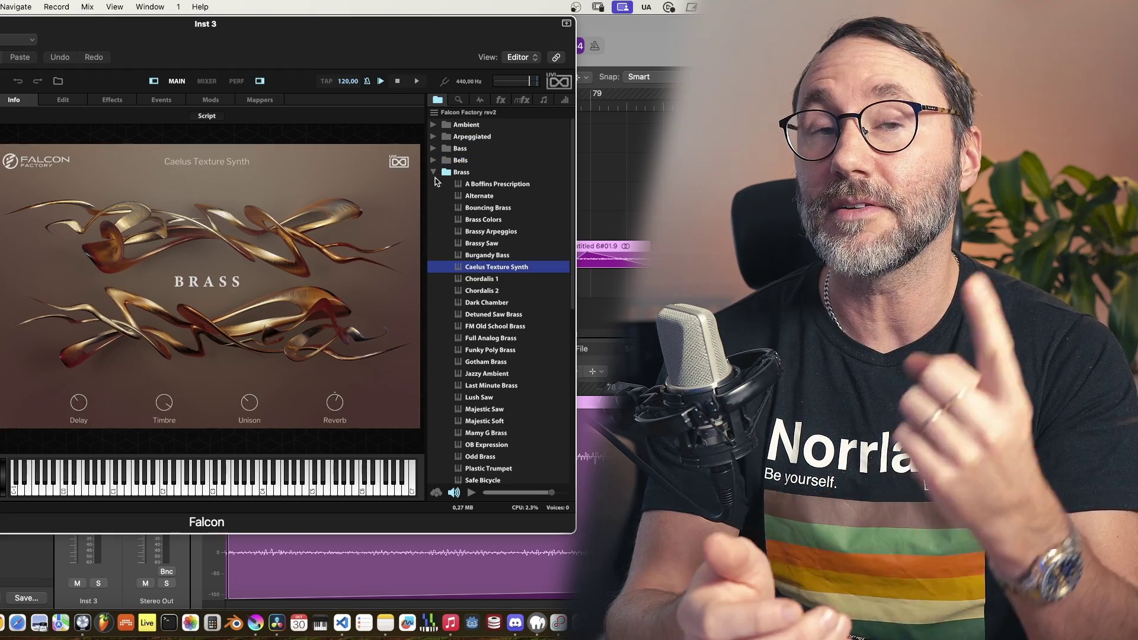
click(433, 173)
click(433, 183)
double_click(480, 220)
click(433, 184)
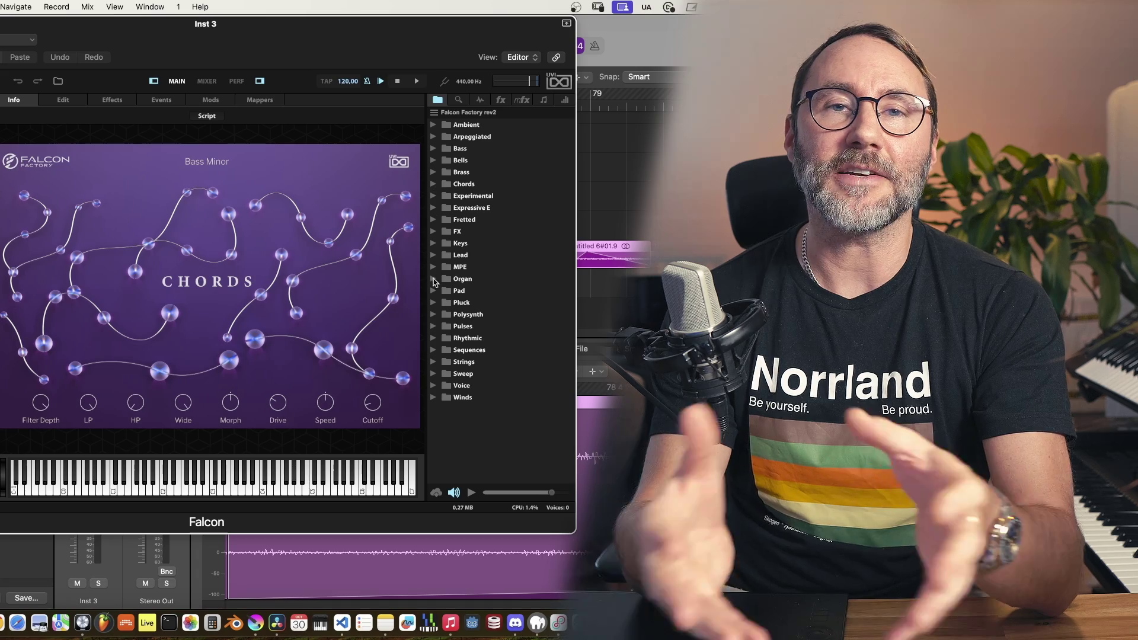
Audition the Ice Planet lead, Analog Super Saws and Future House 3 presets
click(433, 255)
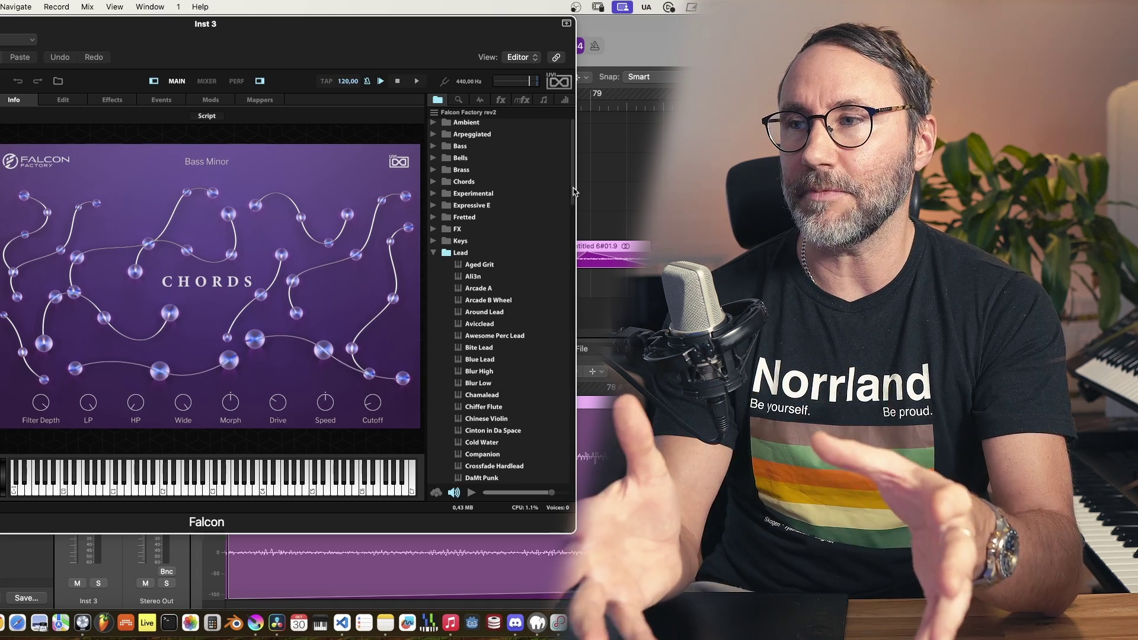
scroll(473, 258, down, 10)
double_click(473, 255)
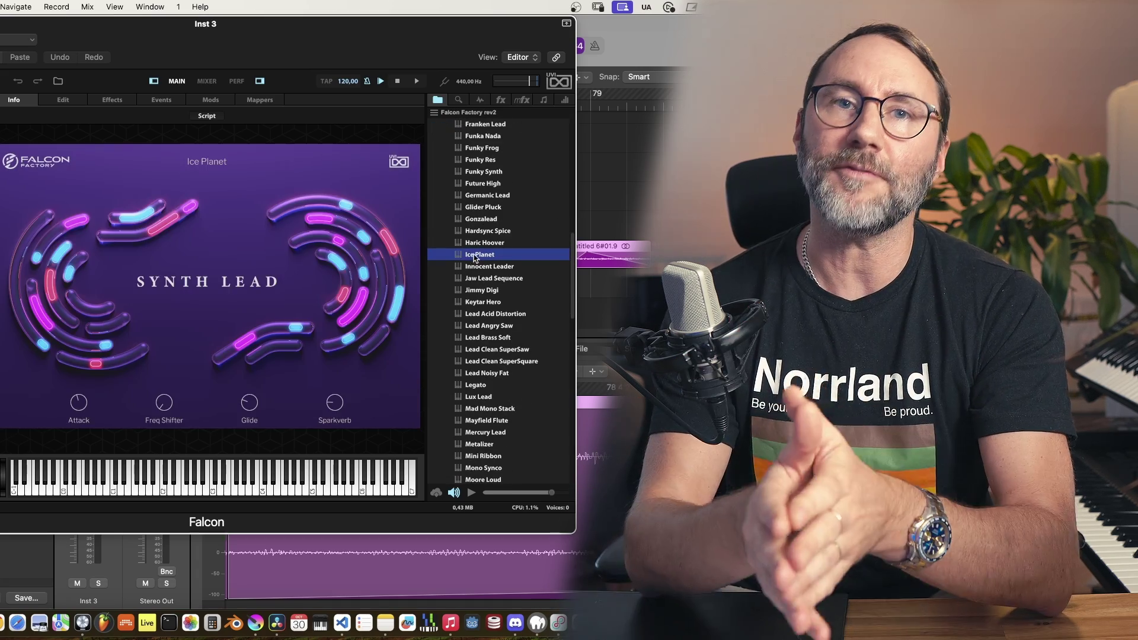
scroll(477, 356, down, 15)
double_click(481, 430)
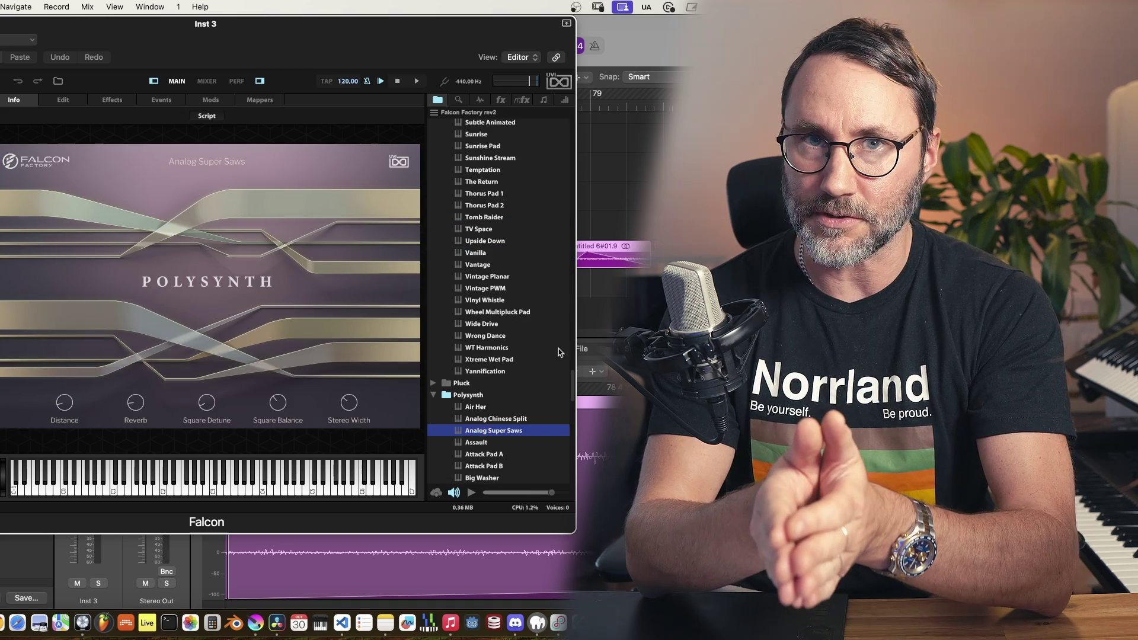
scroll(558, 352, down, 15)
double_click(458, 348)
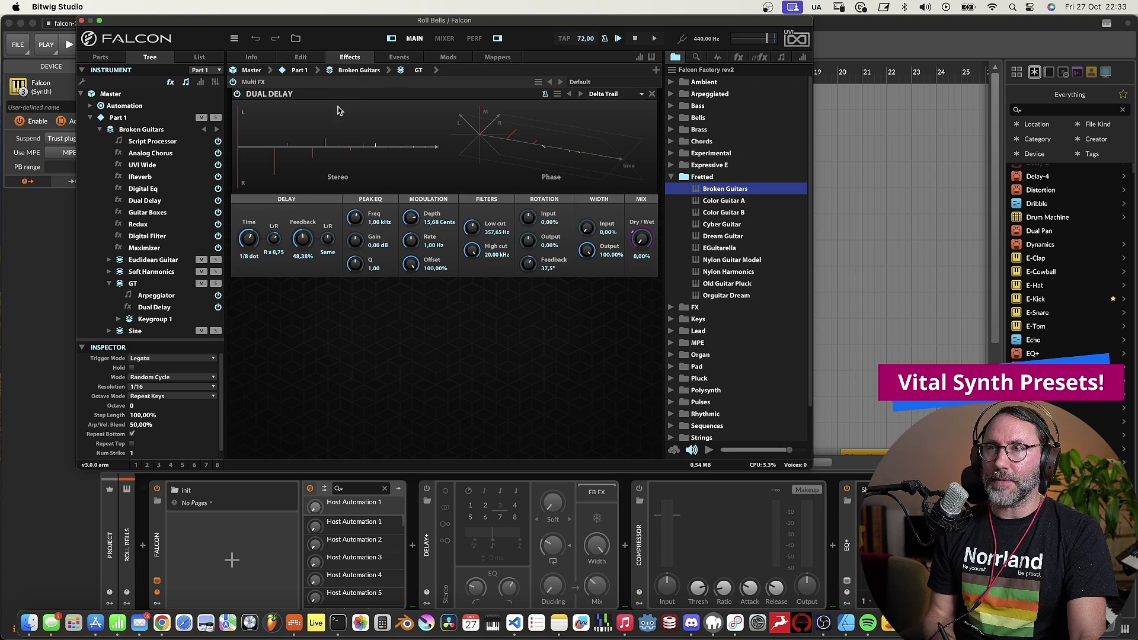
Tour the Info, Edit, Events, Mods and Mappers pages of the preset
click(253, 57)
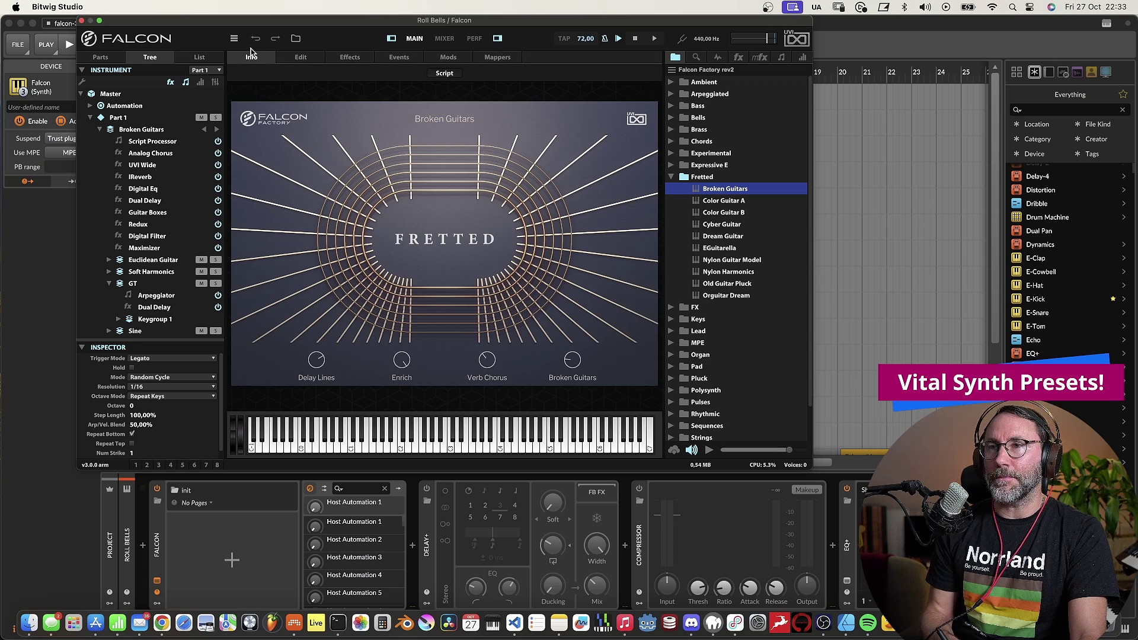
click(301, 57)
click(398, 57)
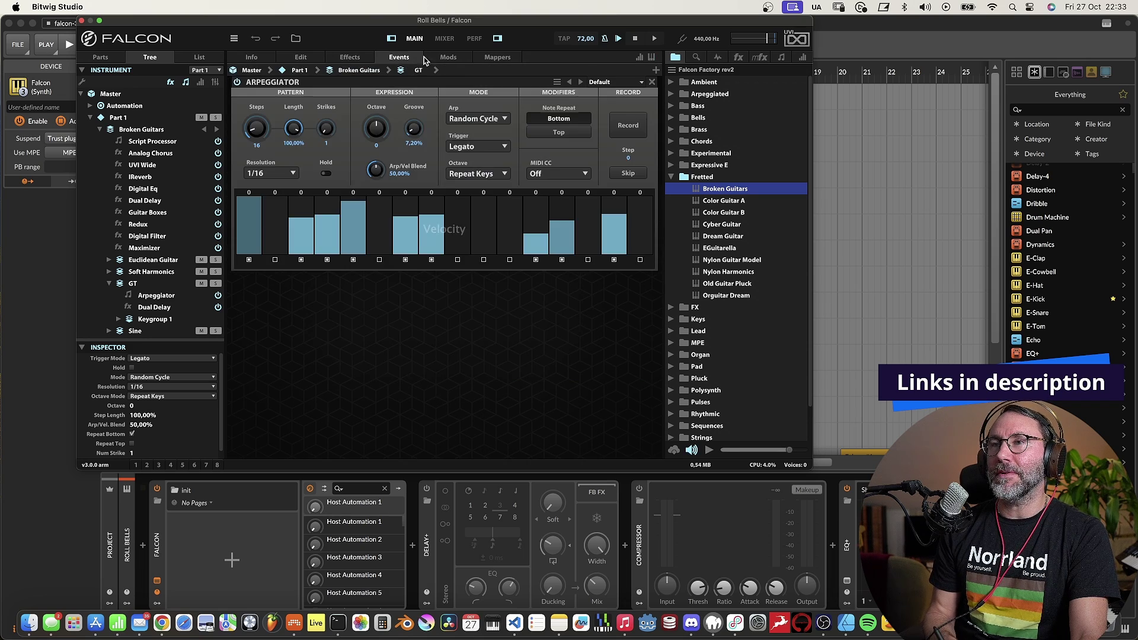
click(448, 57)
click(498, 57)
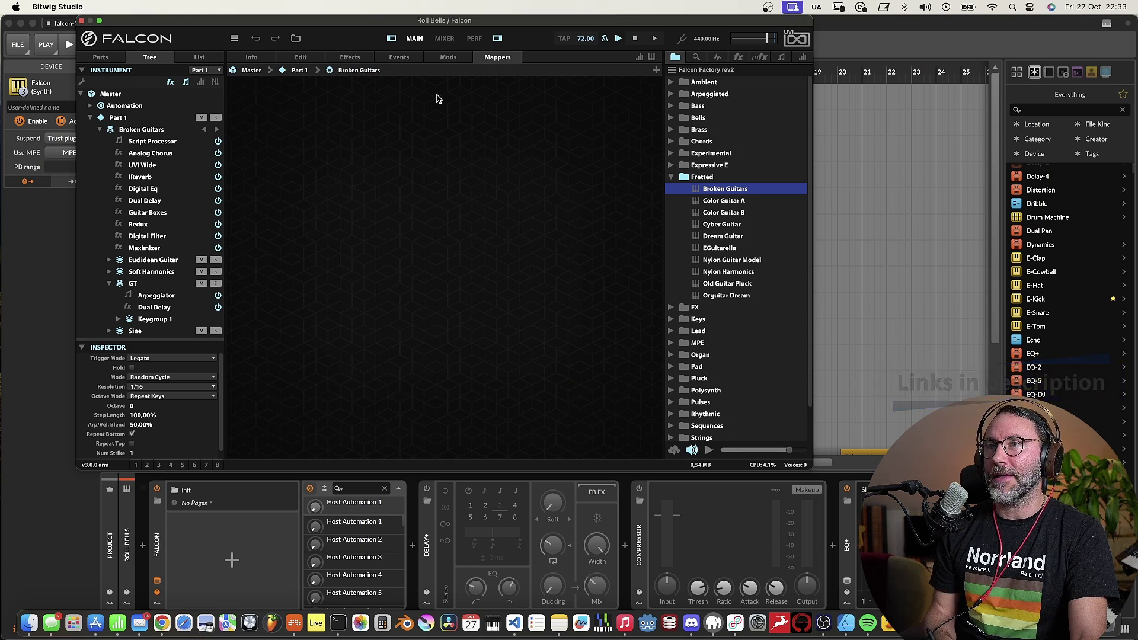
click(308, 58)
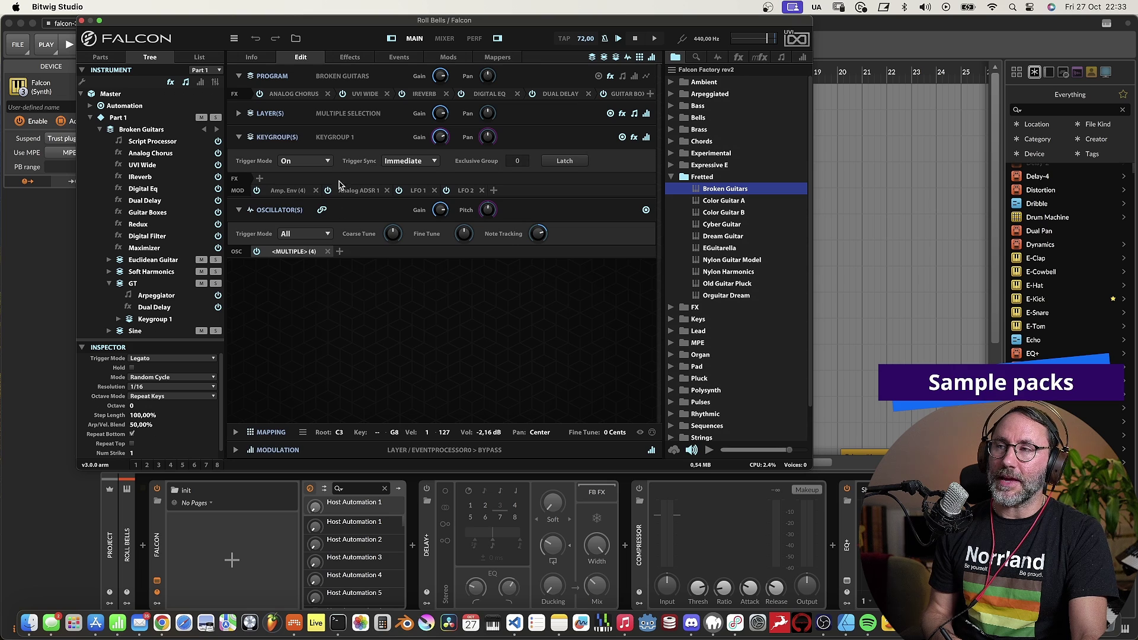
On the Effects page, expand Euclidean Guitar's Keygroup 1 and select its Pluck oscillator
click(350, 57)
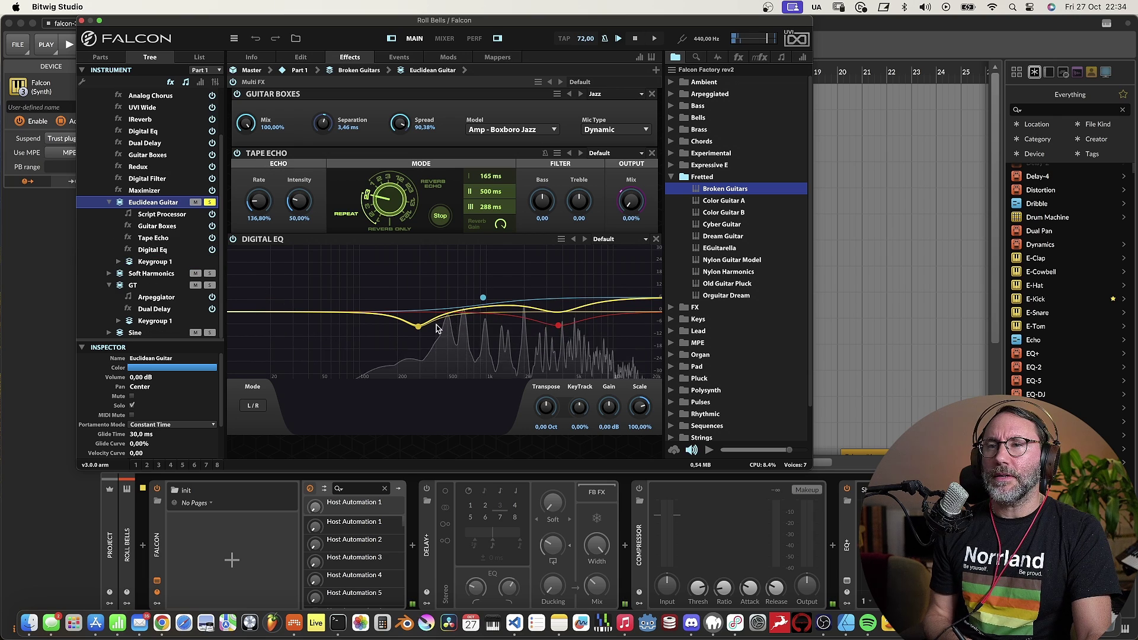
click(119, 261)
click(155, 273)
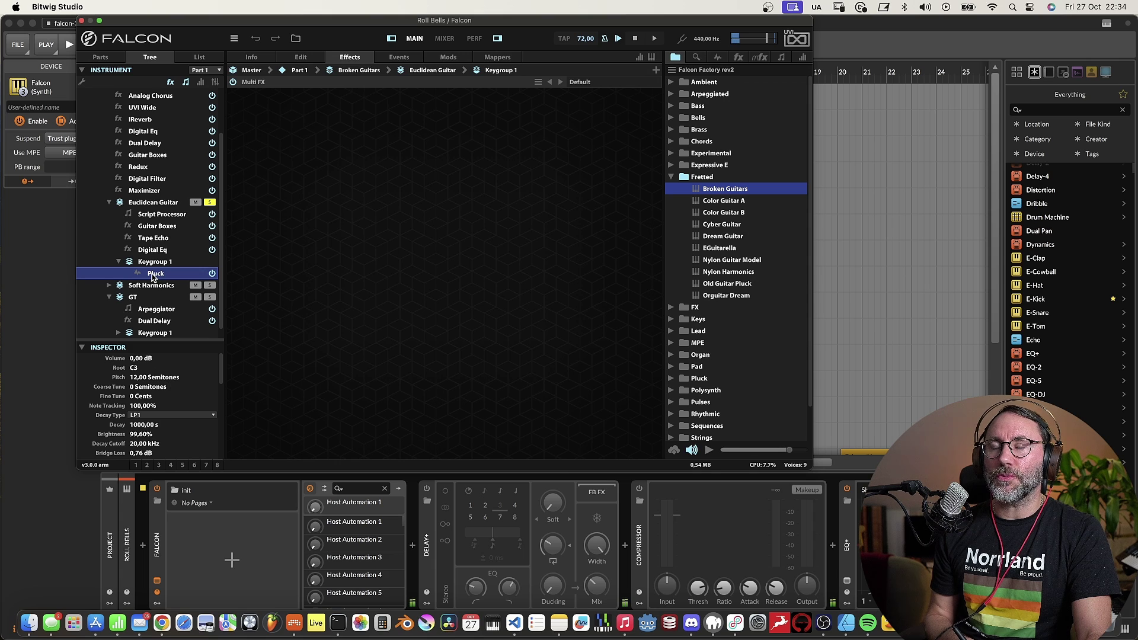
Select Euclidean Guitar's Euclidean Tonal sequencer script, play it, then solo Soft Harmonics instead
click(308, 57)
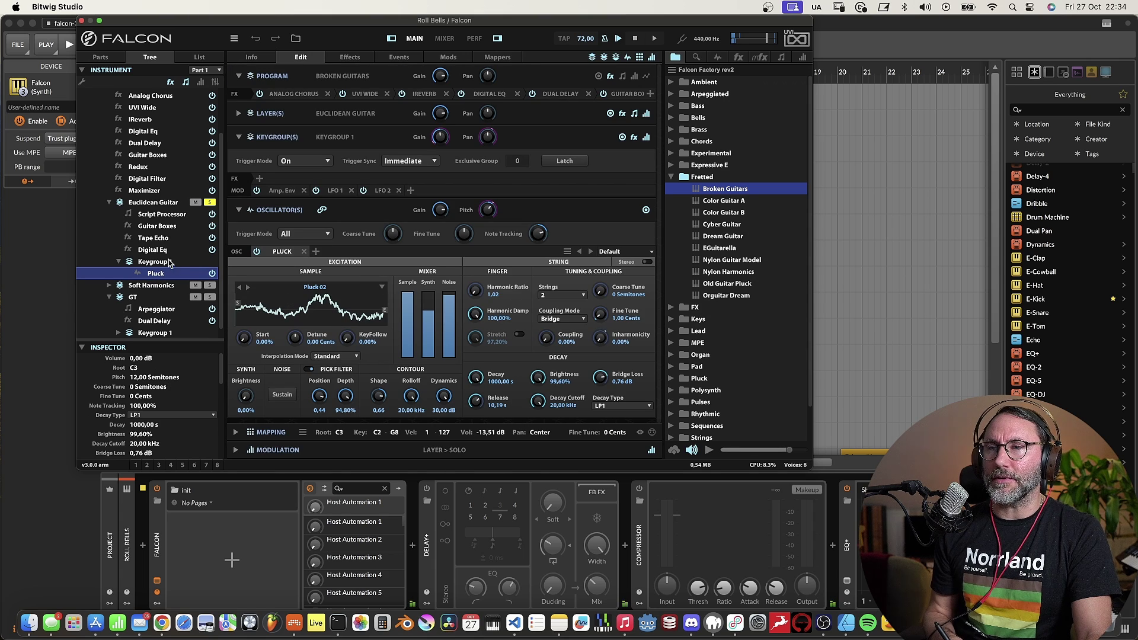
click(163, 215)
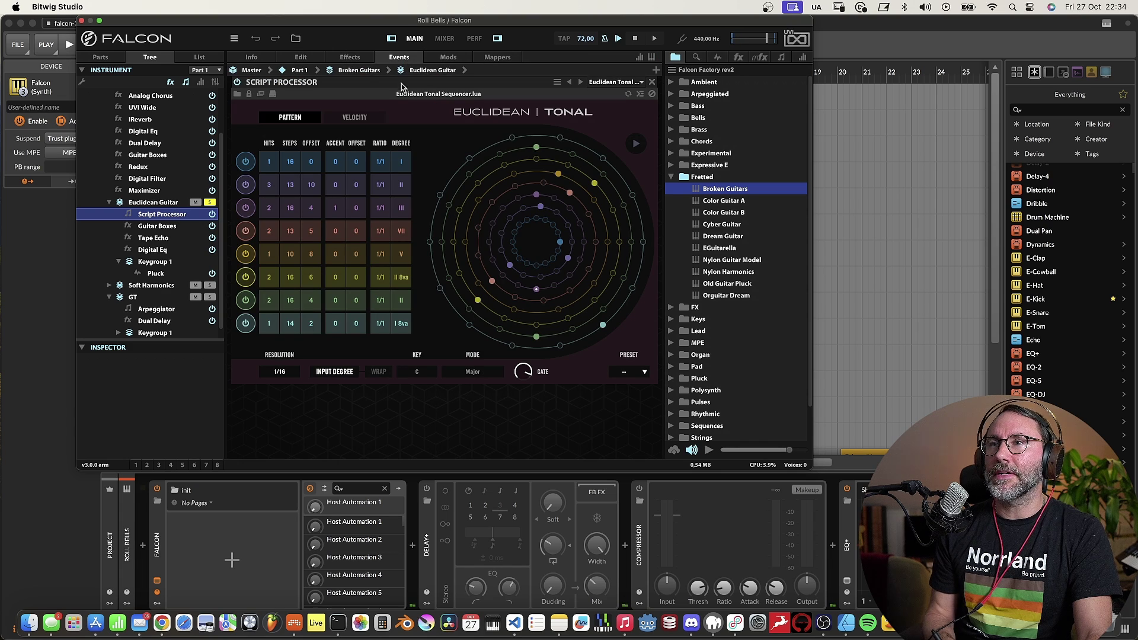
key(space)
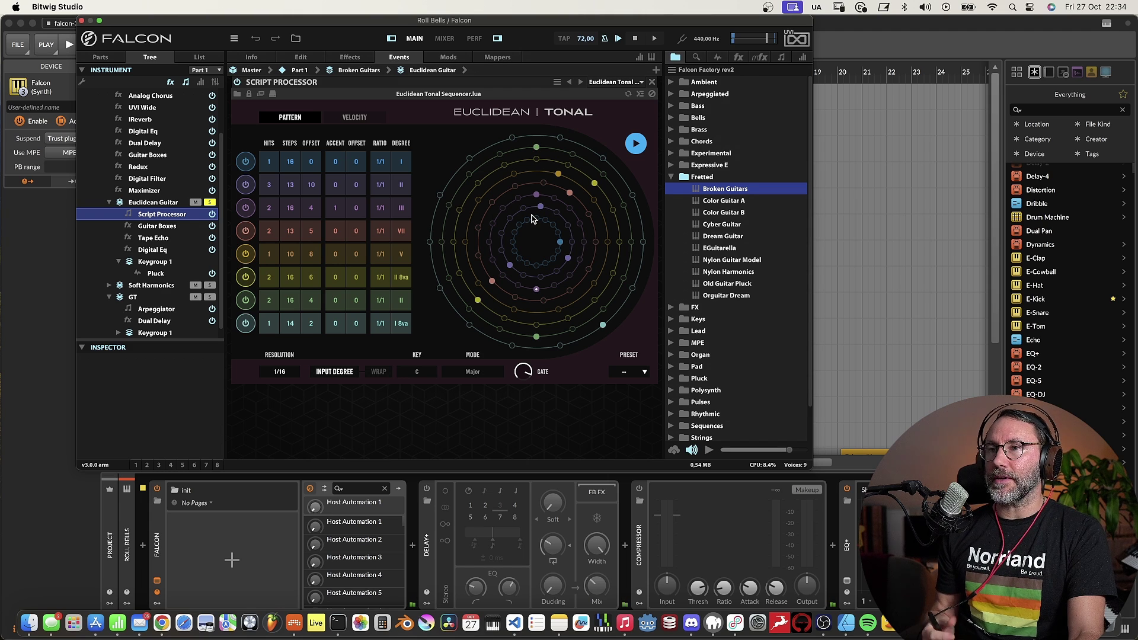
click(210, 203)
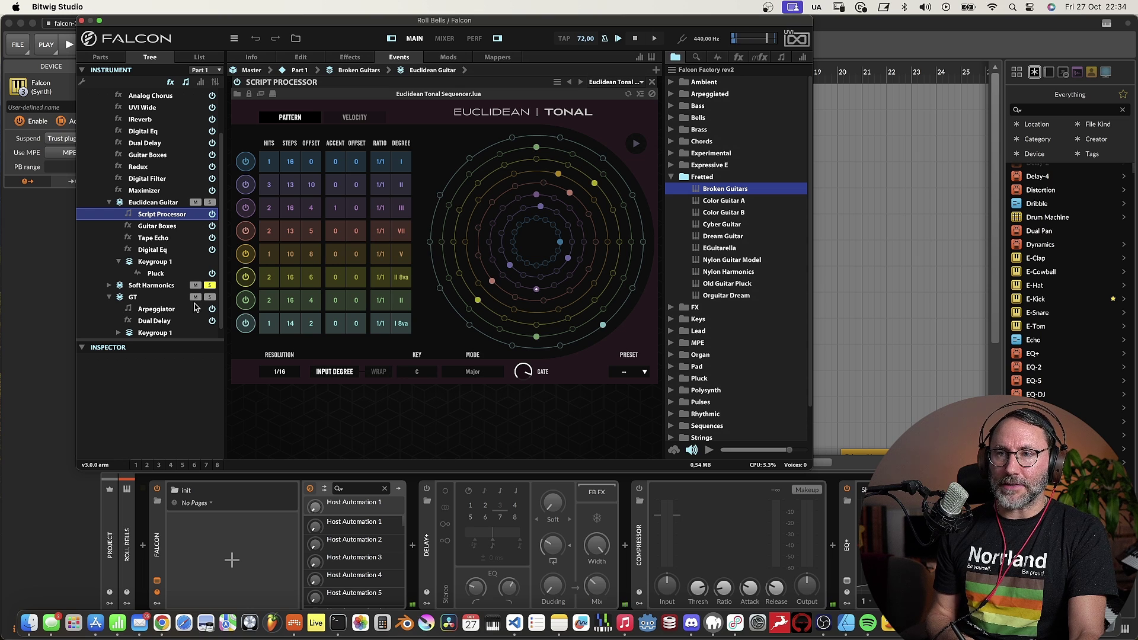
Expand Soft Harmonics, edit its Guitar Box Pluck oscillator, and collapse Euclidean Guitar
click(148, 287)
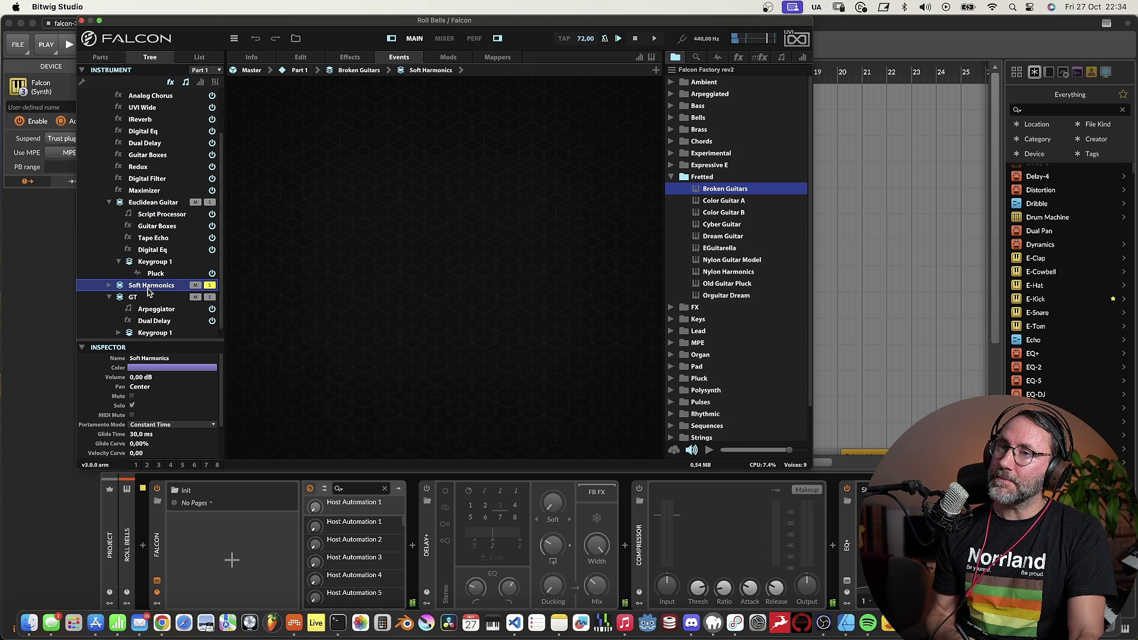
click(109, 285)
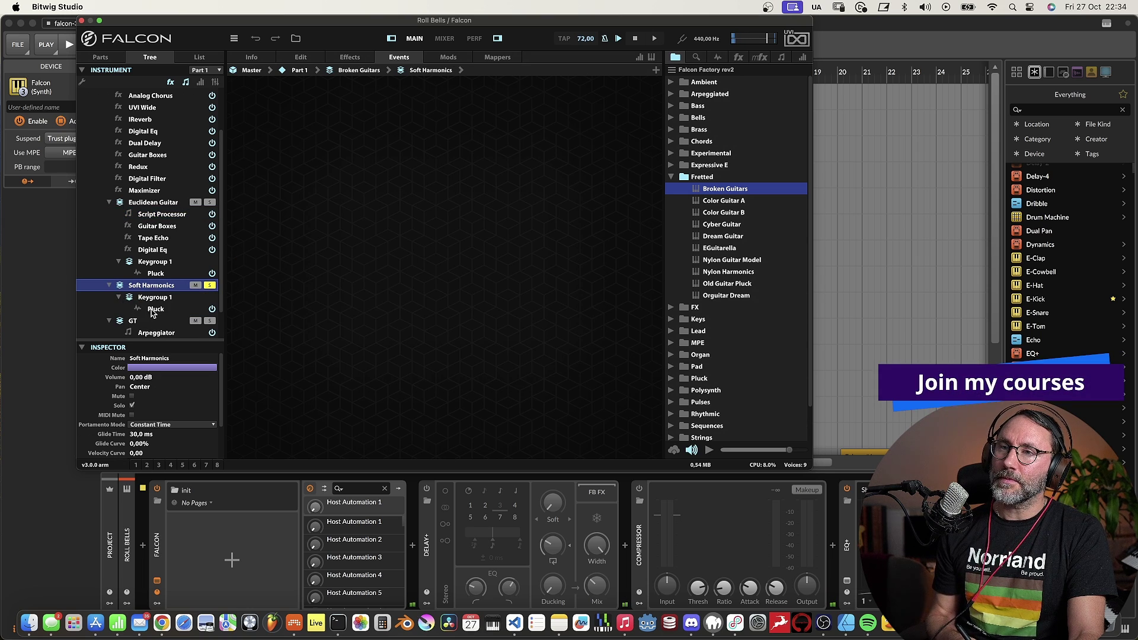
click(156, 309)
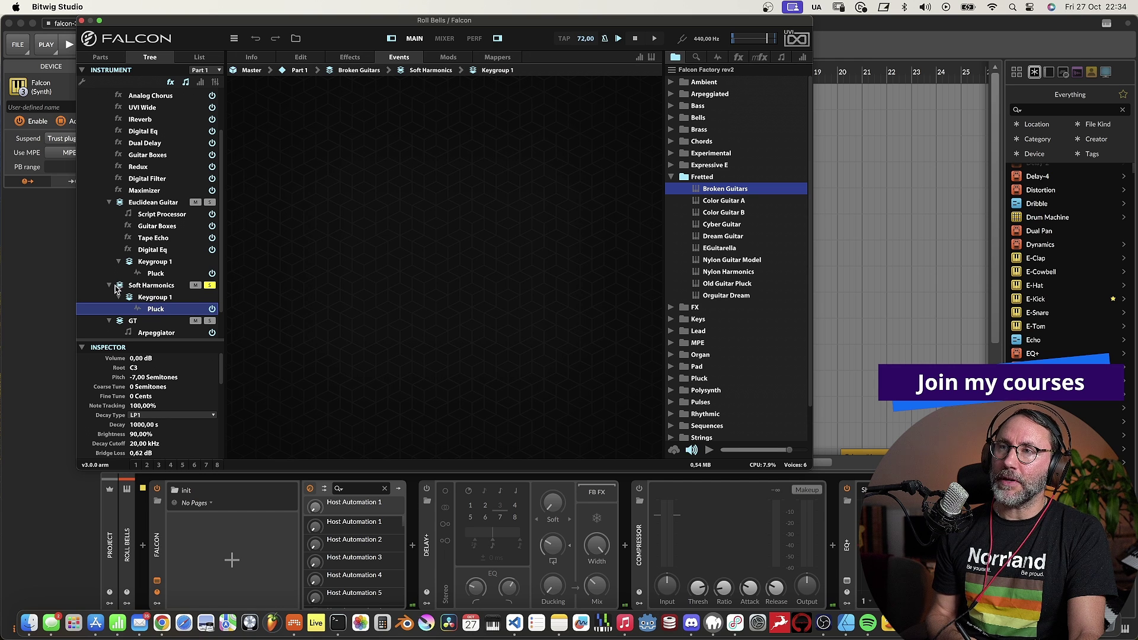
scroll(219, 208, down, 3)
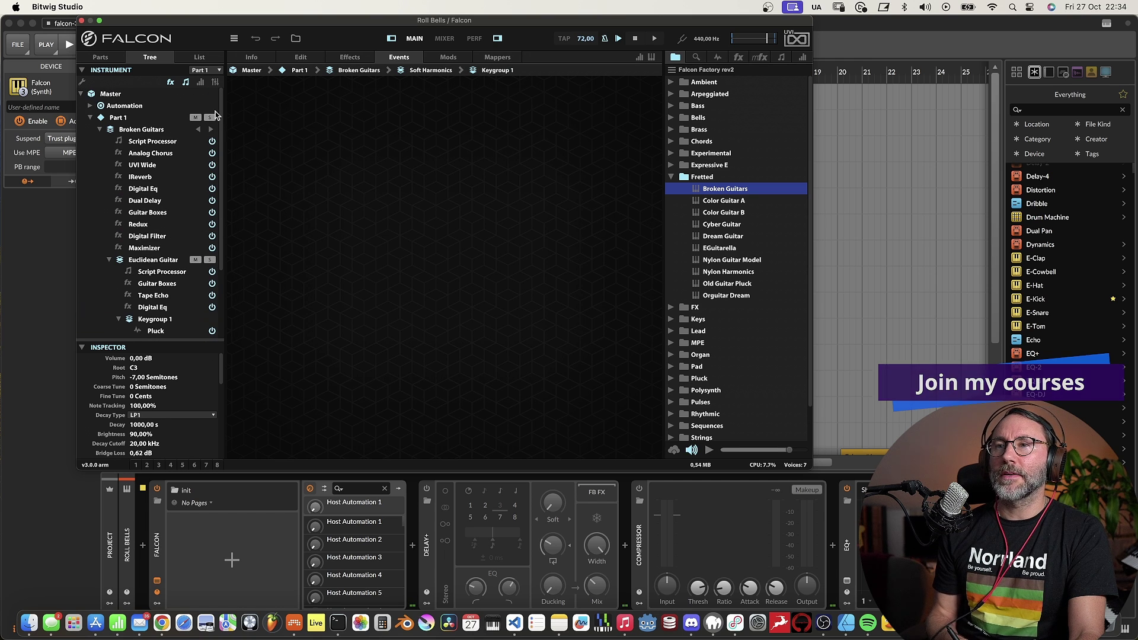
click(348, 57)
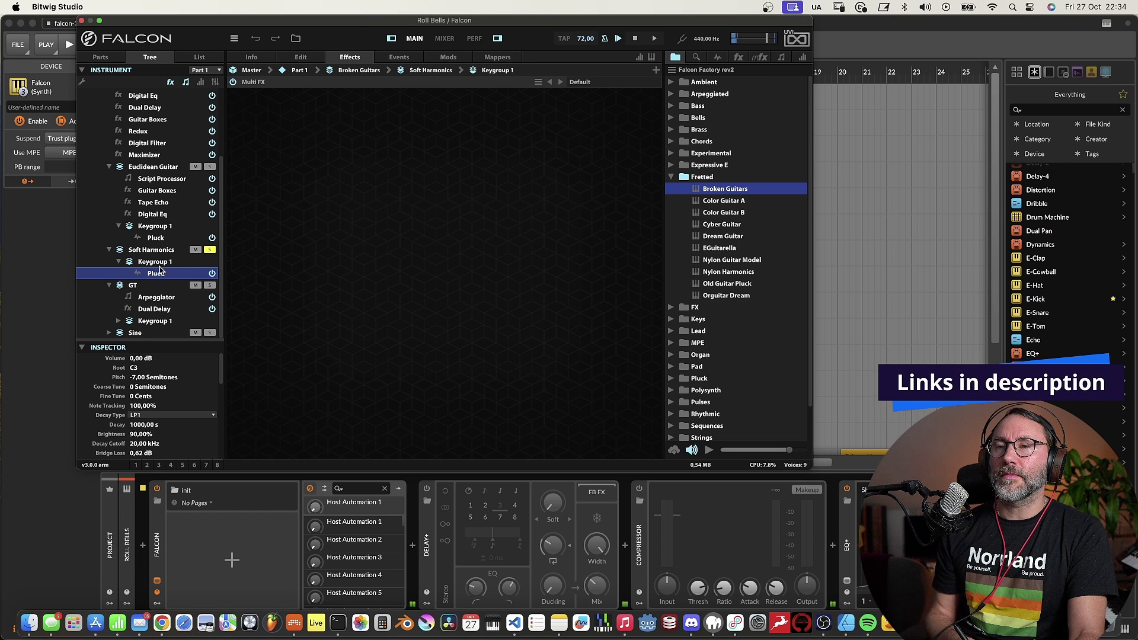
click(302, 57)
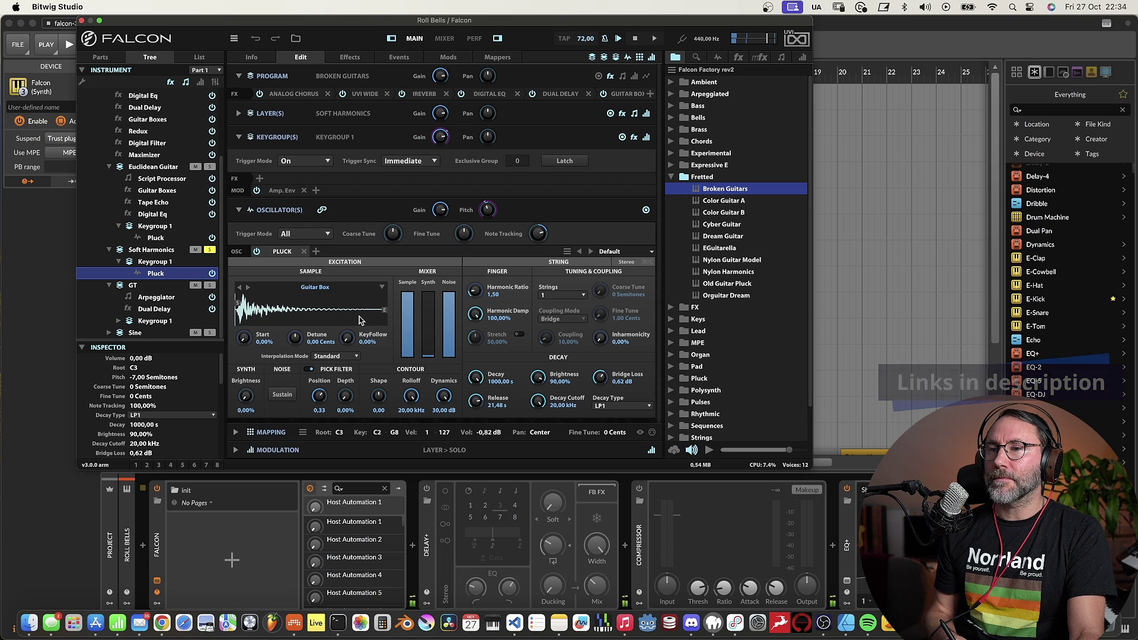
drag(221, 170, 222, 102)
click(109, 257)
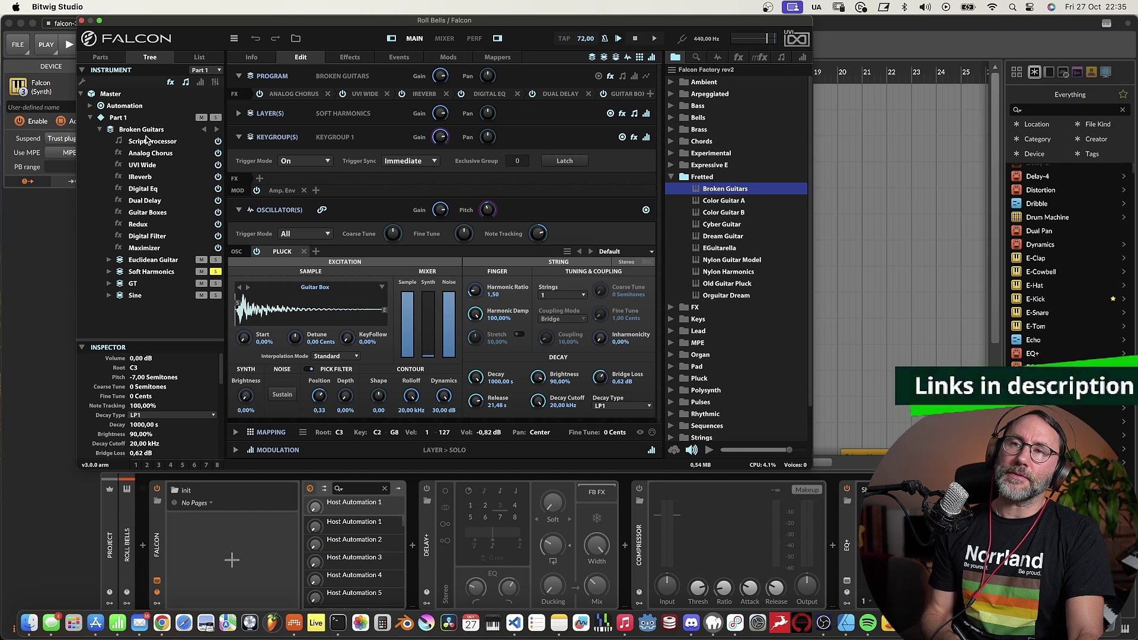
Re-enable the program's bypassed insert effects, including Analog Chorus and the Script Processor
click(146, 202)
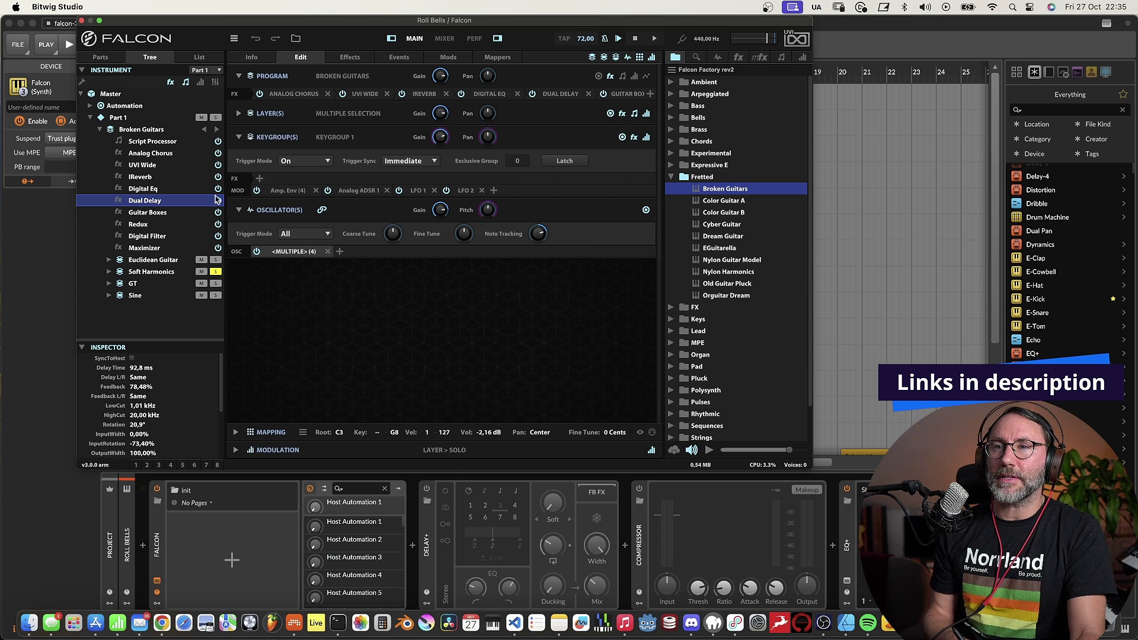
click(217, 165)
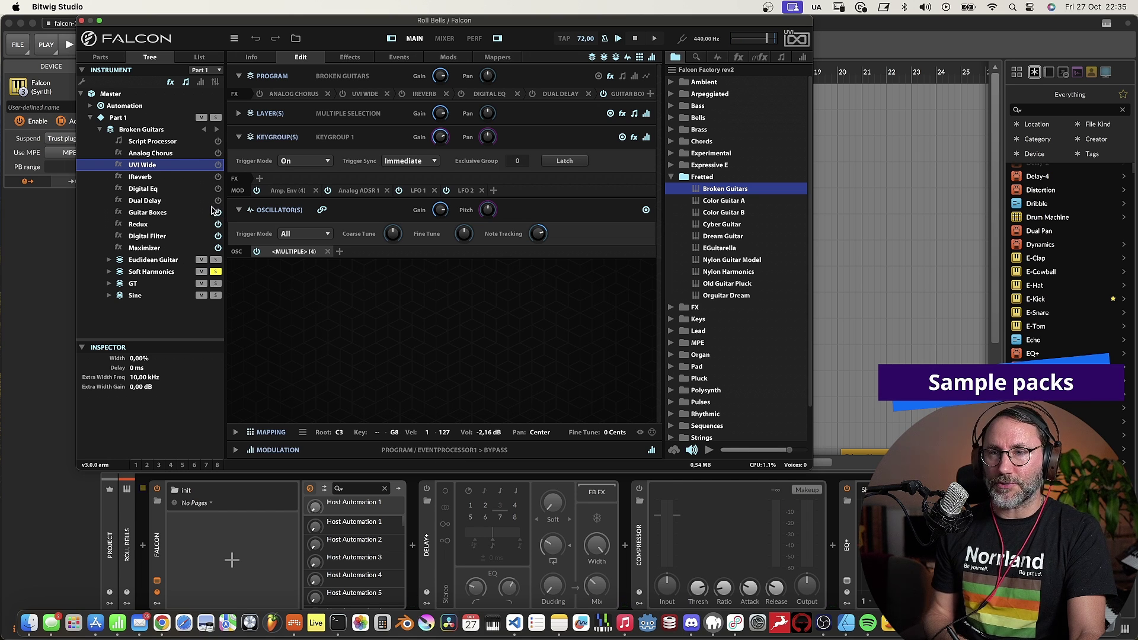
click(218, 200)
click(217, 188)
click(217, 177)
click(217, 165)
click(218, 153)
click(218, 141)
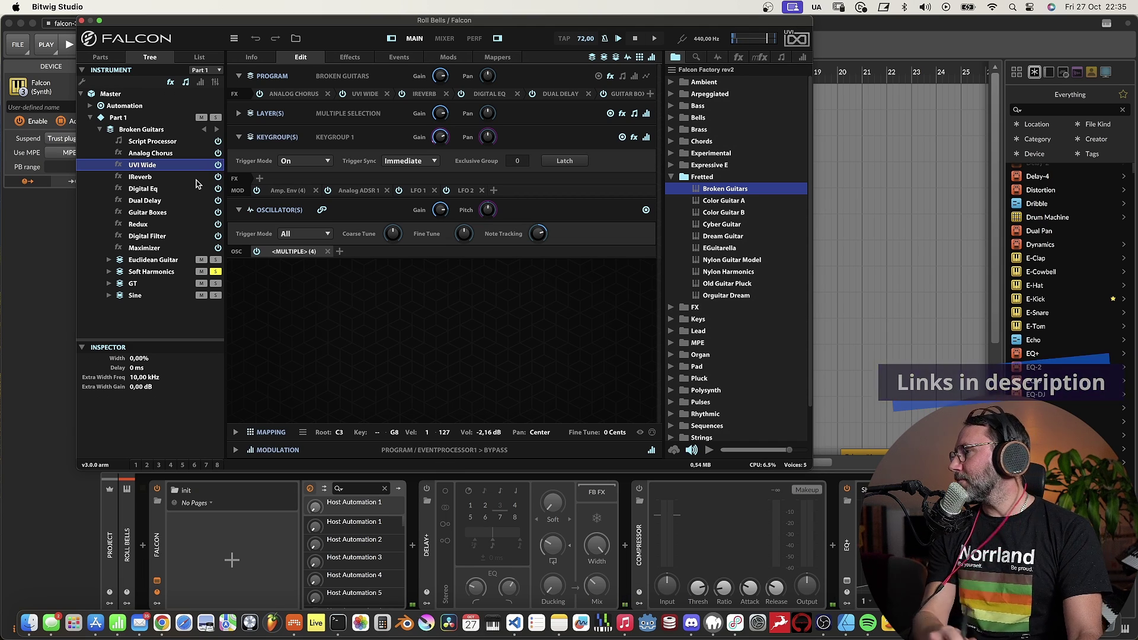
Solo the GT layer instead of Soft Harmonics and show its arpeggiator
click(215, 283)
click(109, 283)
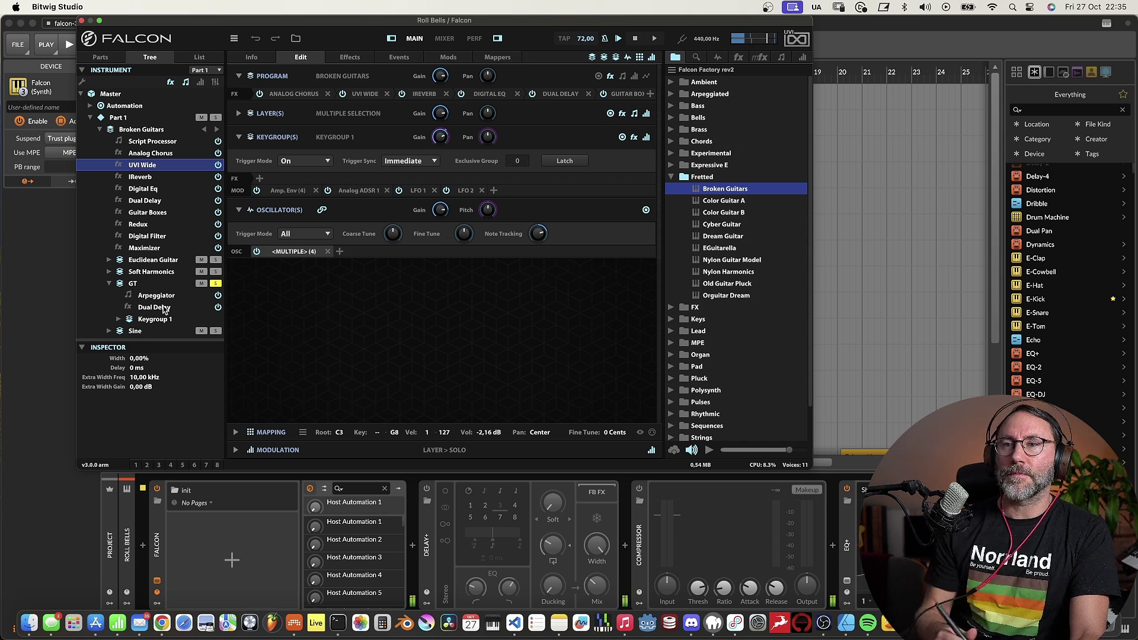
click(157, 296)
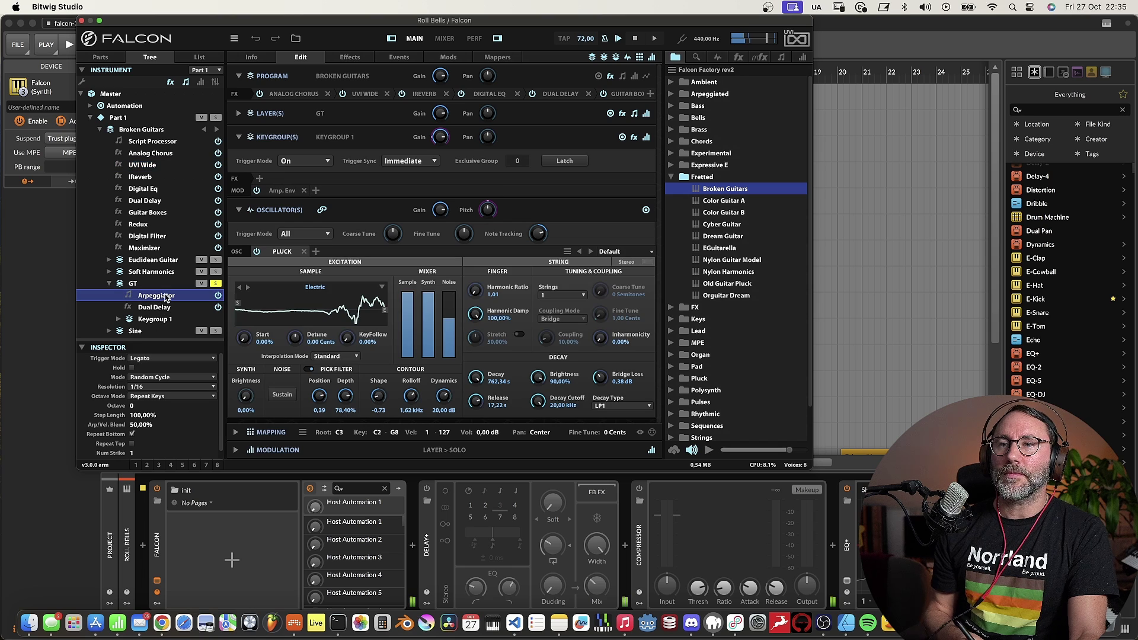
Check the GT layer's effects and arpeggiator step pattern, then load Color Guitar A
click(351, 58)
click(399, 58)
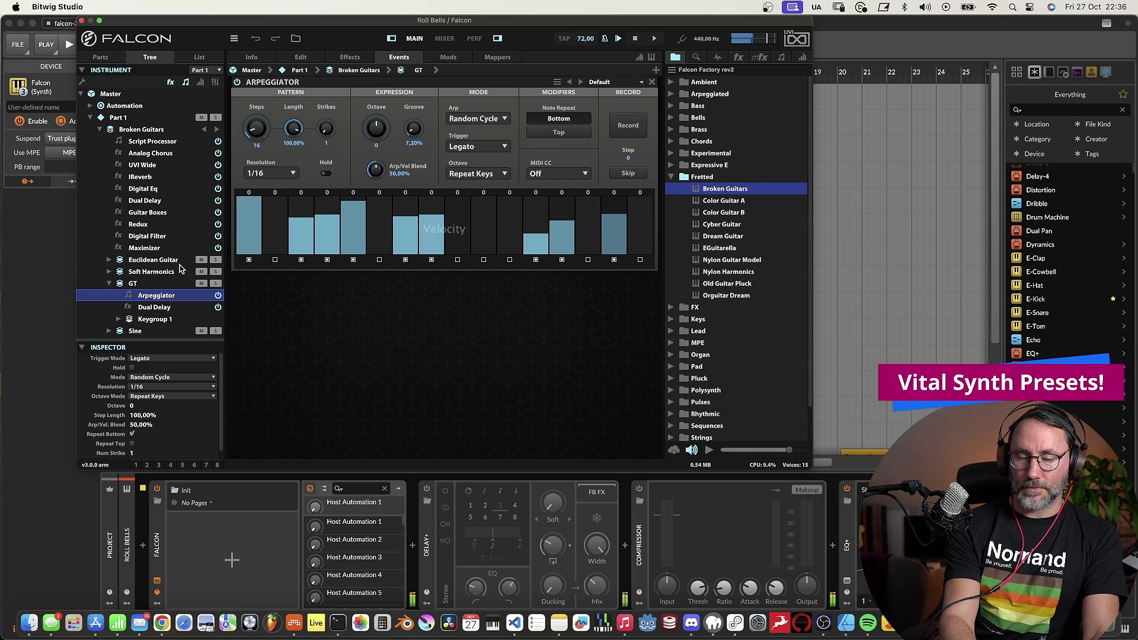
key(Down)
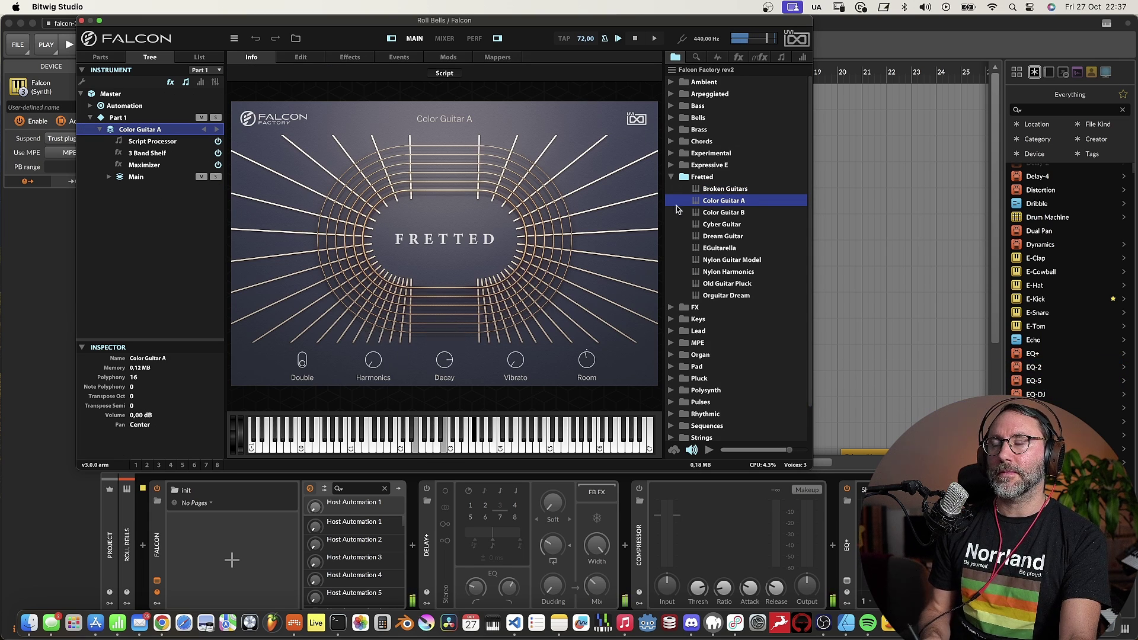
Expand Main in Color Guitar A's effect chain and turn SparkVerb's mix from 40% to 0%
click(350, 57)
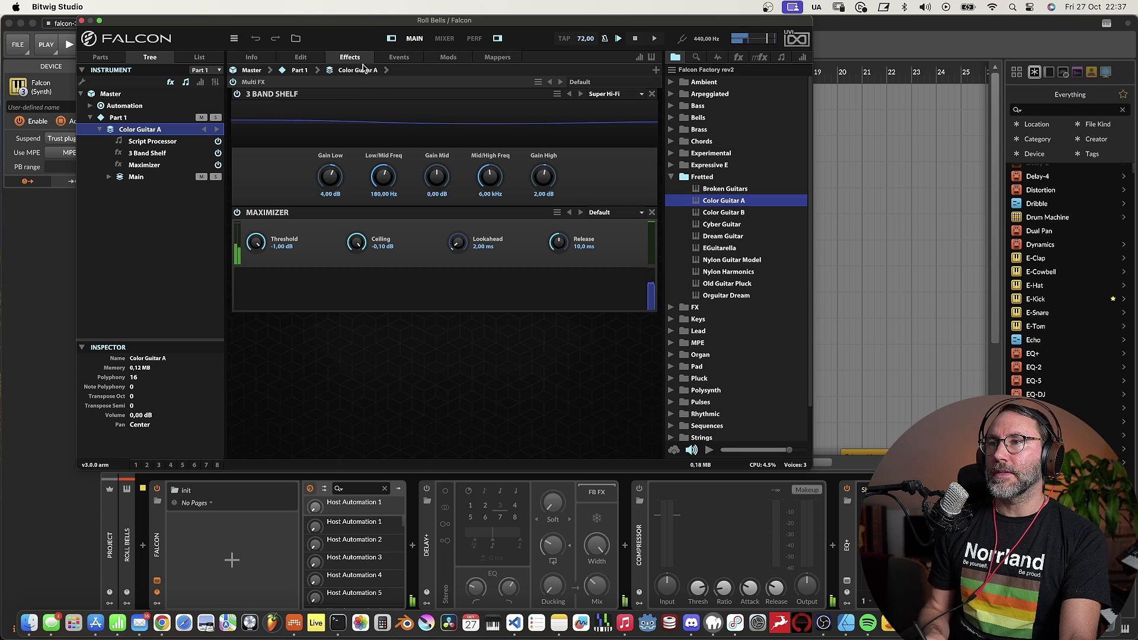
click(153, 142)
click(148, 165)
click(109, 177)
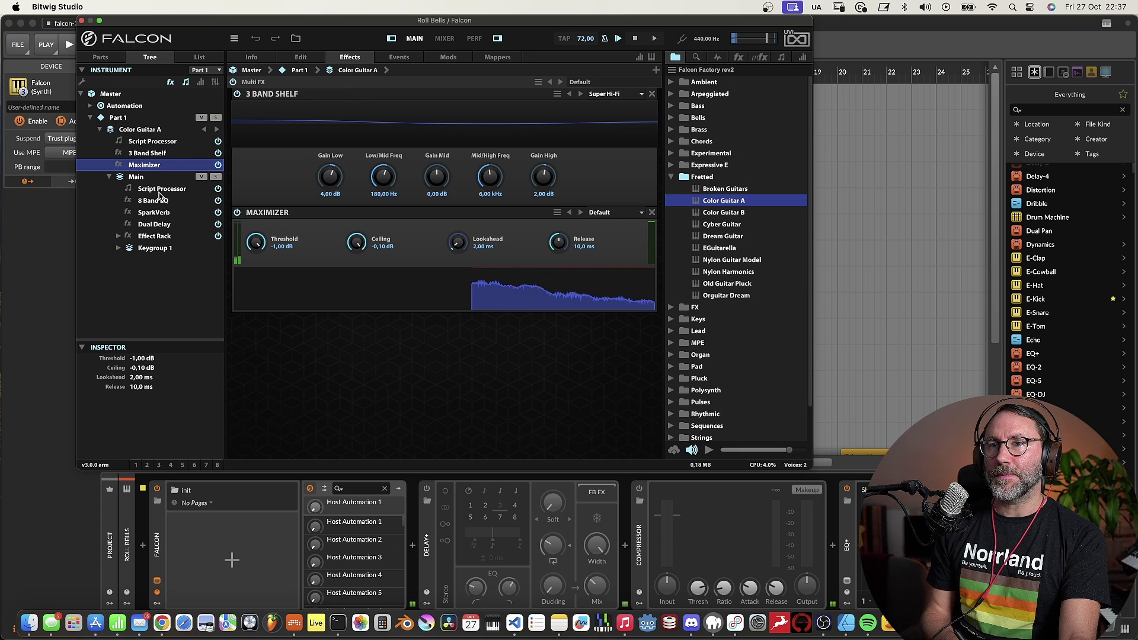
click(155, 213)
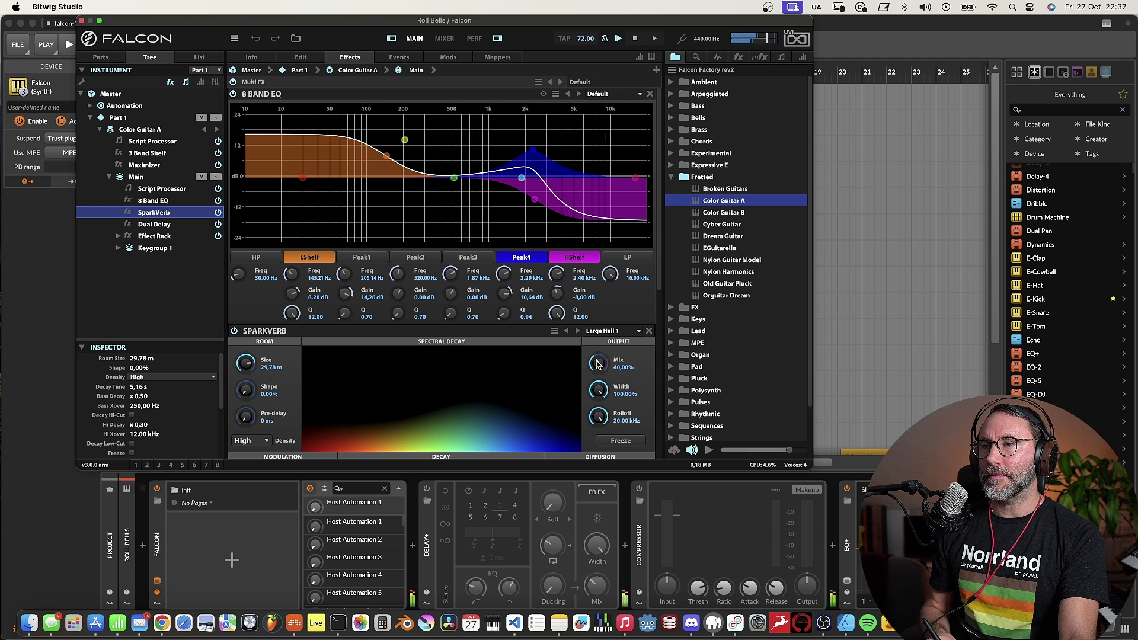
drag(597, 363, 587, 444)
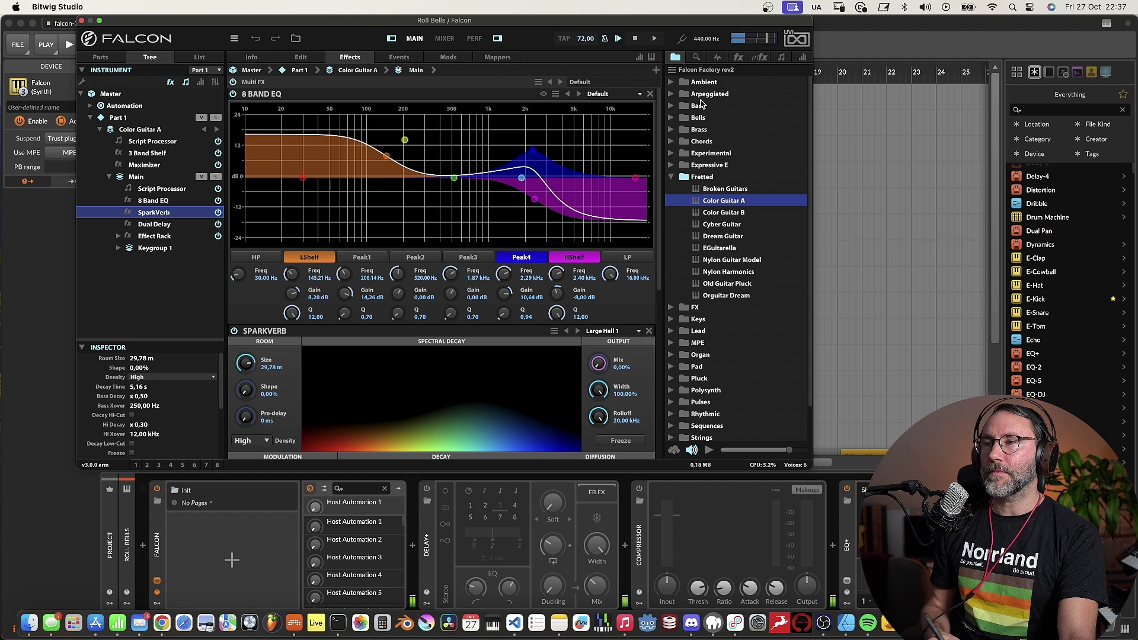
Add an IReverb from the effects library above the 3 Band Shelf
click(737, 56)
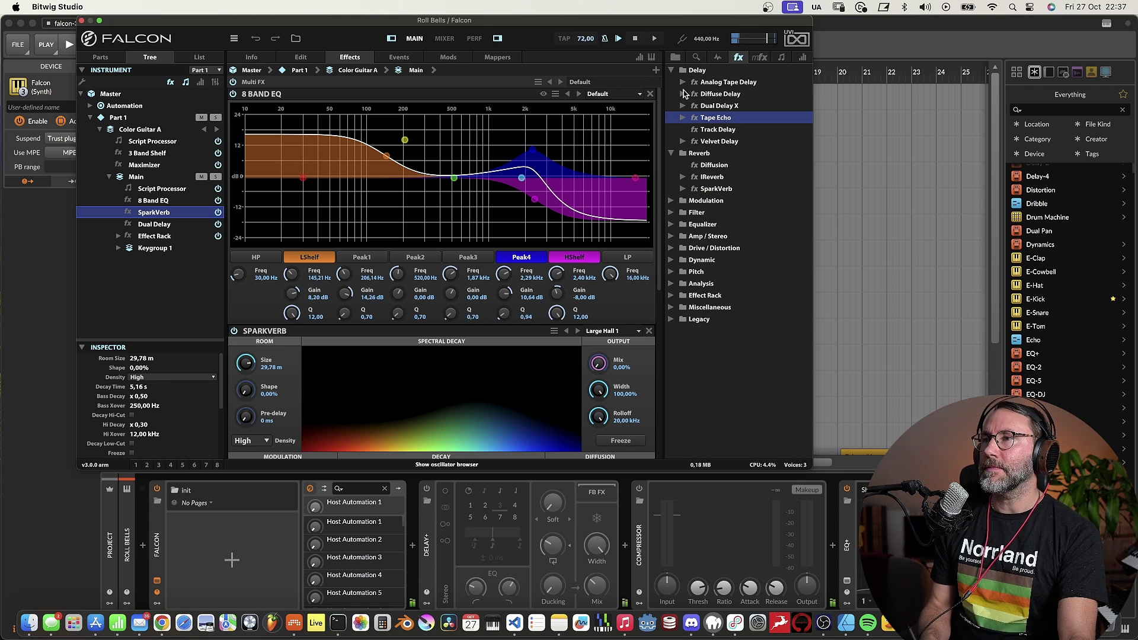
click(111, 177)
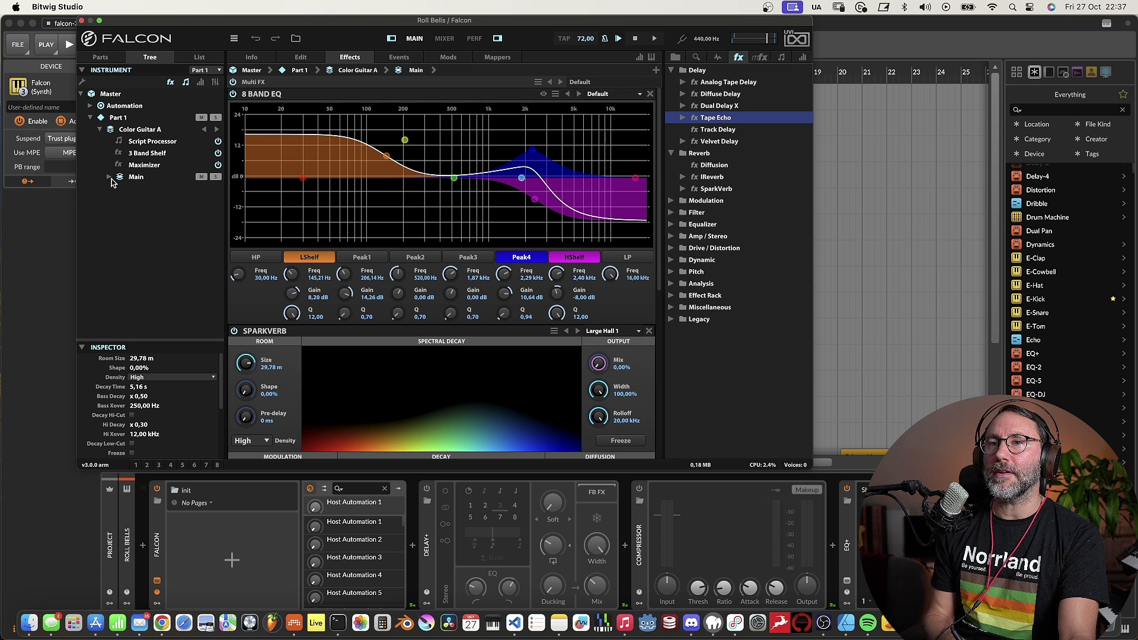
click(110, 178)
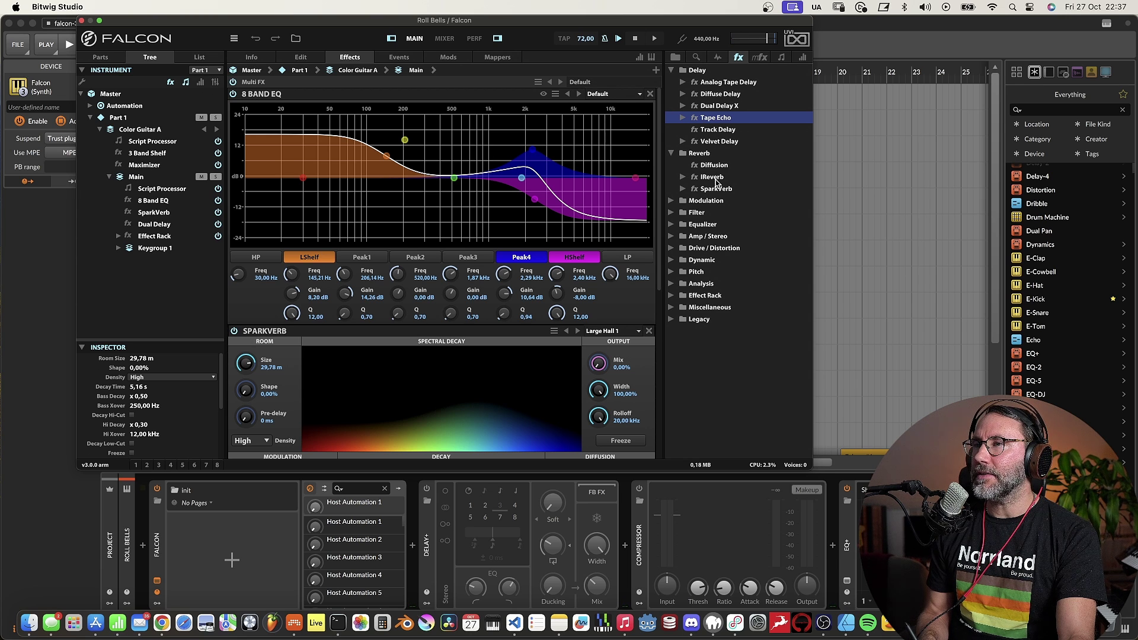
drag(715, 182, 156, 153)
click(153, 155)
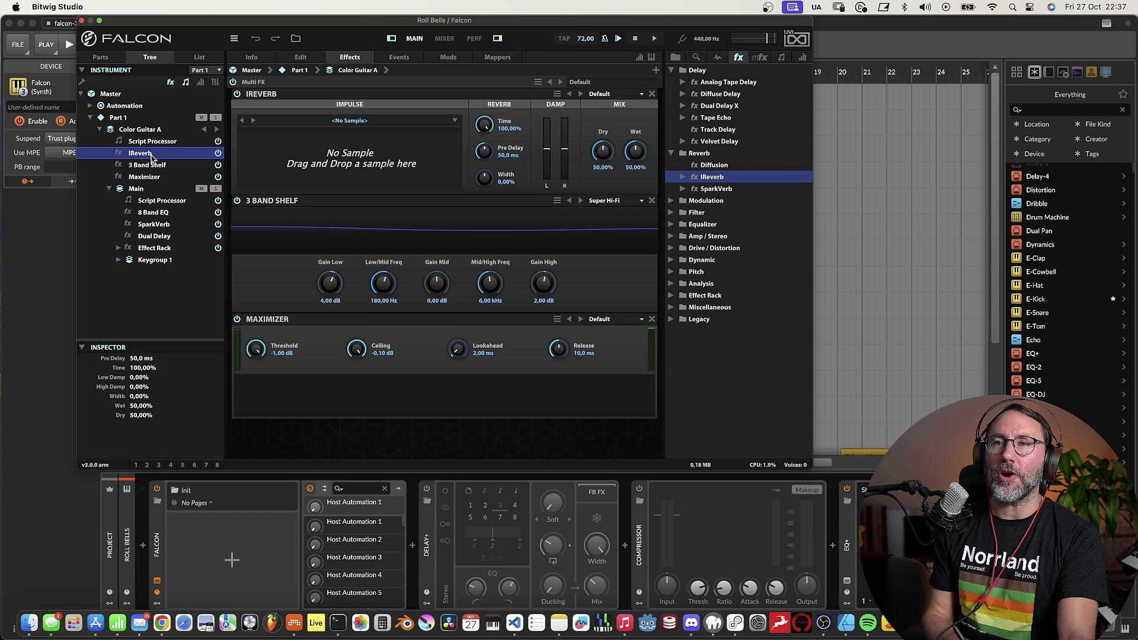
Load the 01 Long EMT impulse into IReverb, then swap it for 01 Cathedral 33m
click(390, 121)
mouse_move(329, 152)
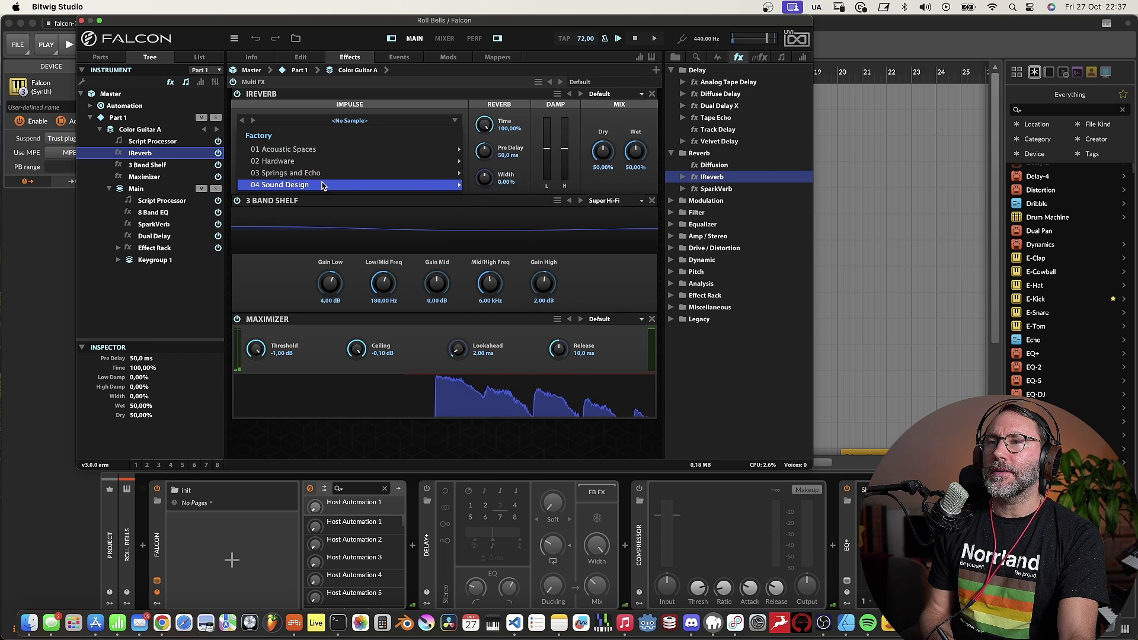
mouse_move(325, 187)
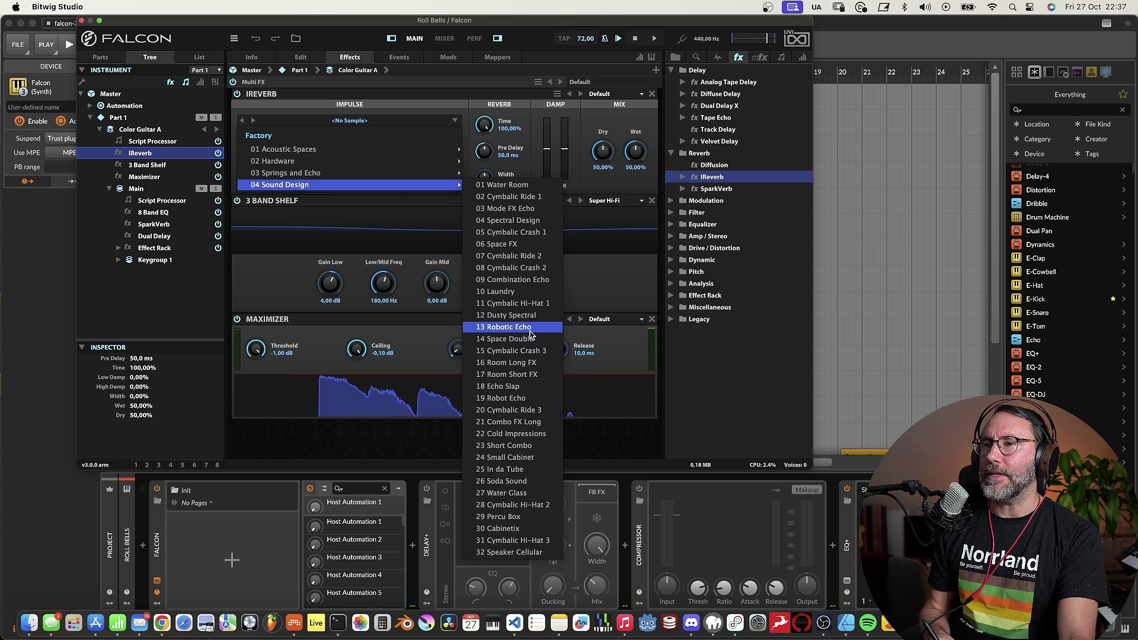
mouse_move(370, 177)
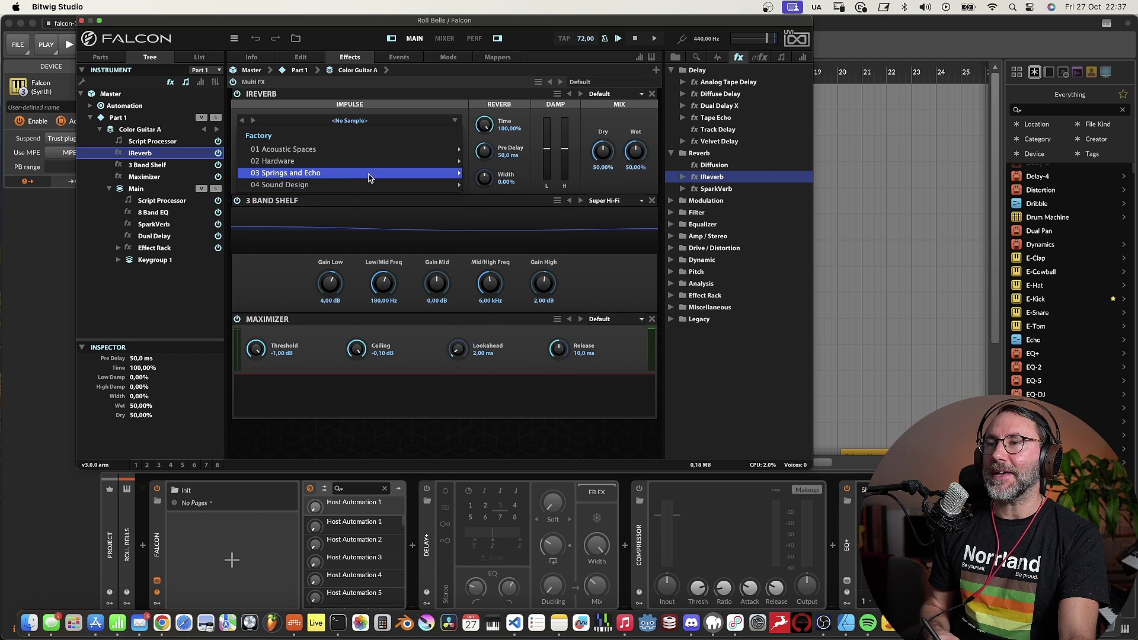
mouse_move(525, 189)
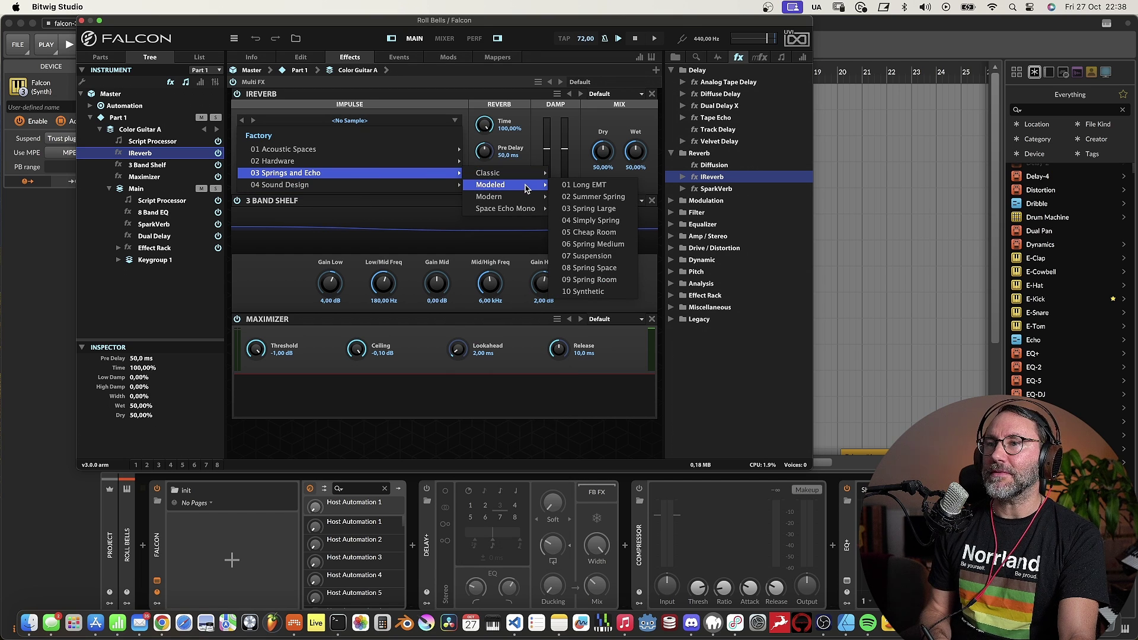
click(570, 186)
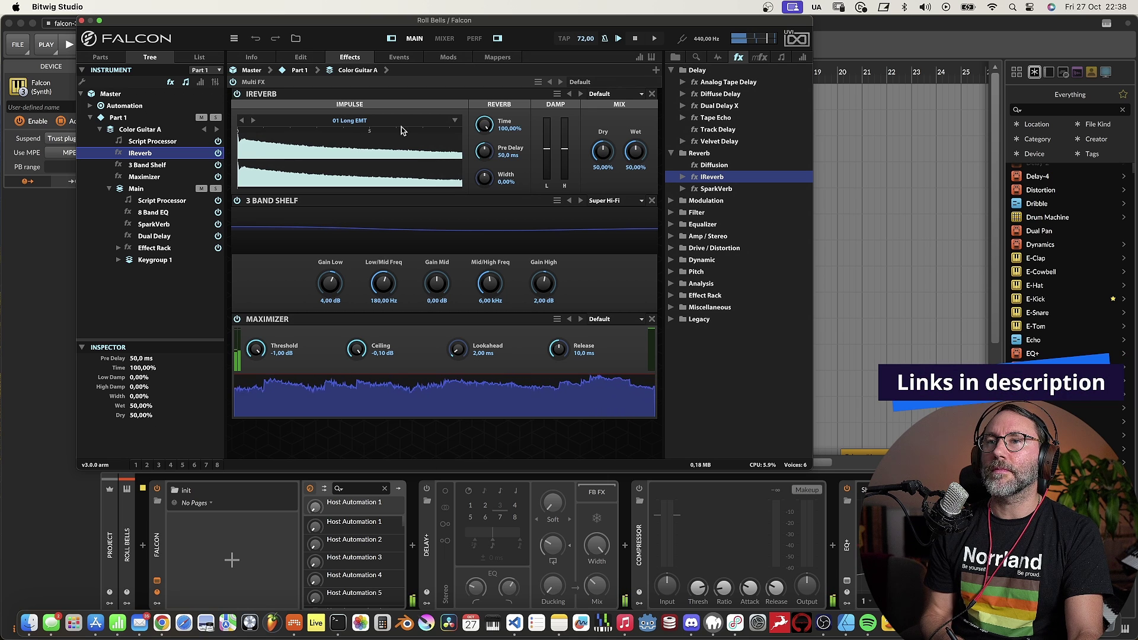
click(433, 121)
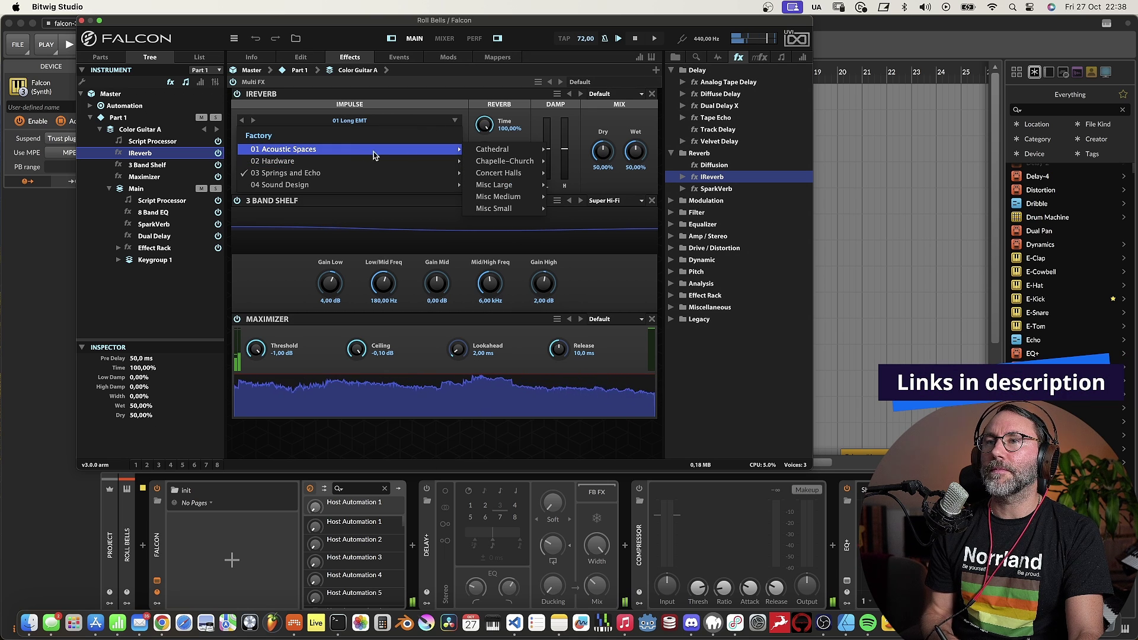
mouse_move(509, 153)
click(575, 153)
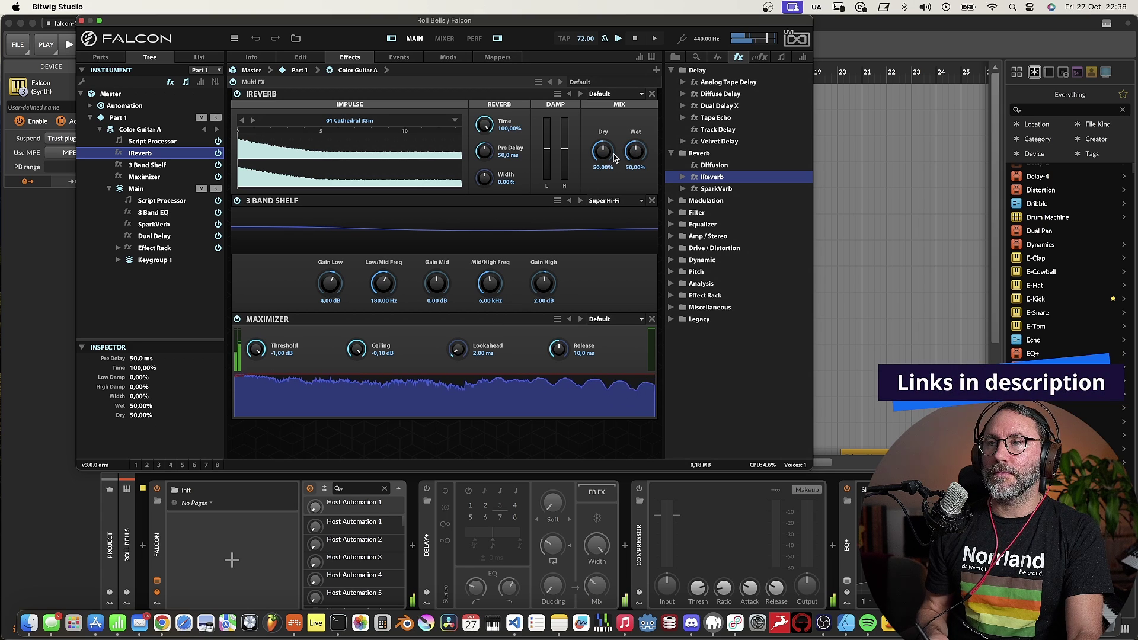
Set IReverb dry to 53,69% and wet to 26,05%, then delete the module
drag(606, 153, 606, 148)
drag(635, 152, 592, 198)
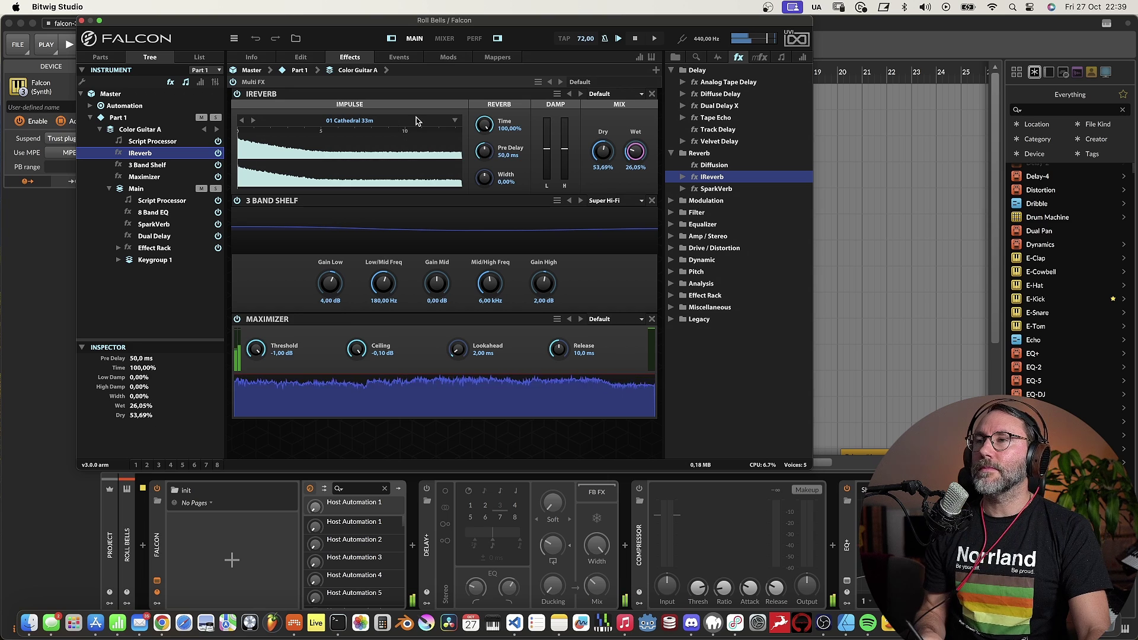
click(651, 94)
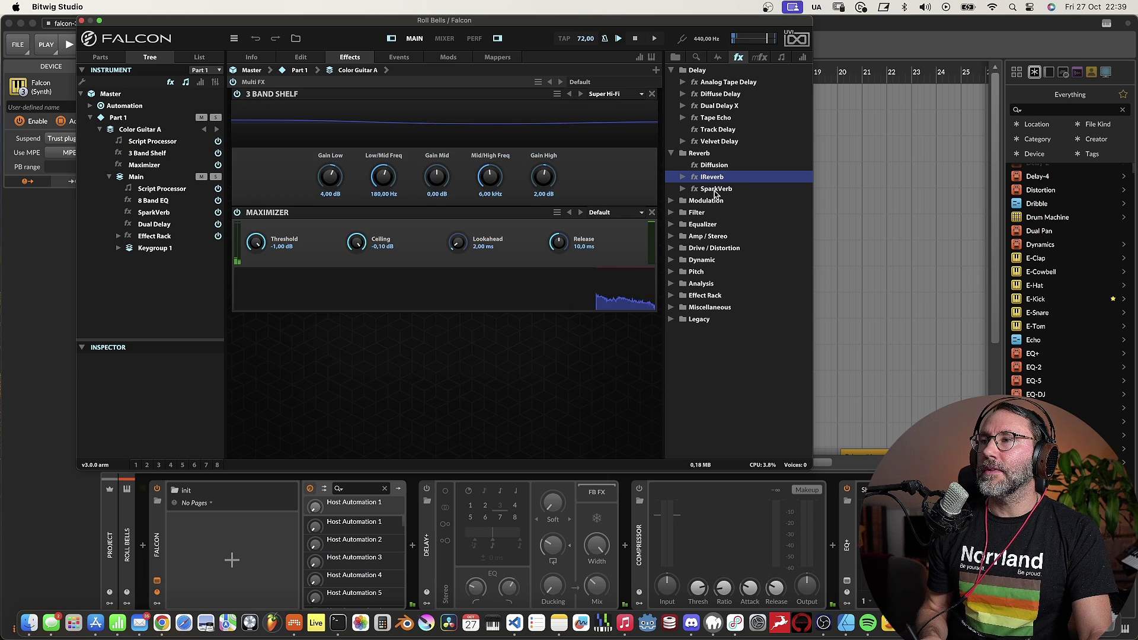
Insert SparkVerb's Shimmer 1 preset from 09 - Shimmer between 3 Band Shelf and Maximizer
click(682, 189)
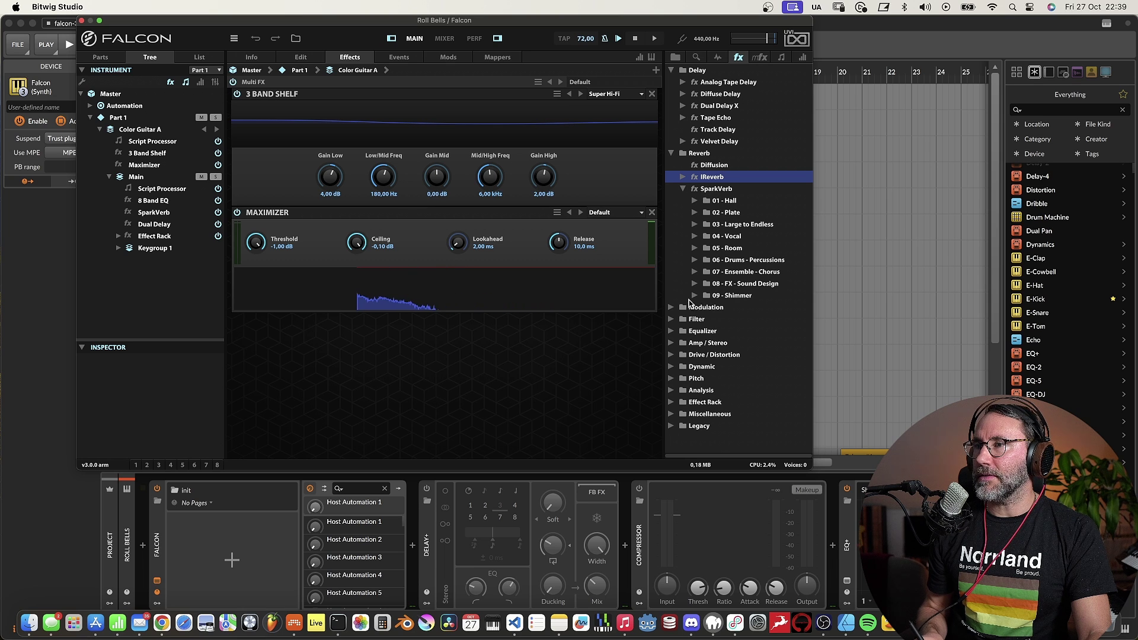
click(695, 295)
drag(740, 426, 411, 305)
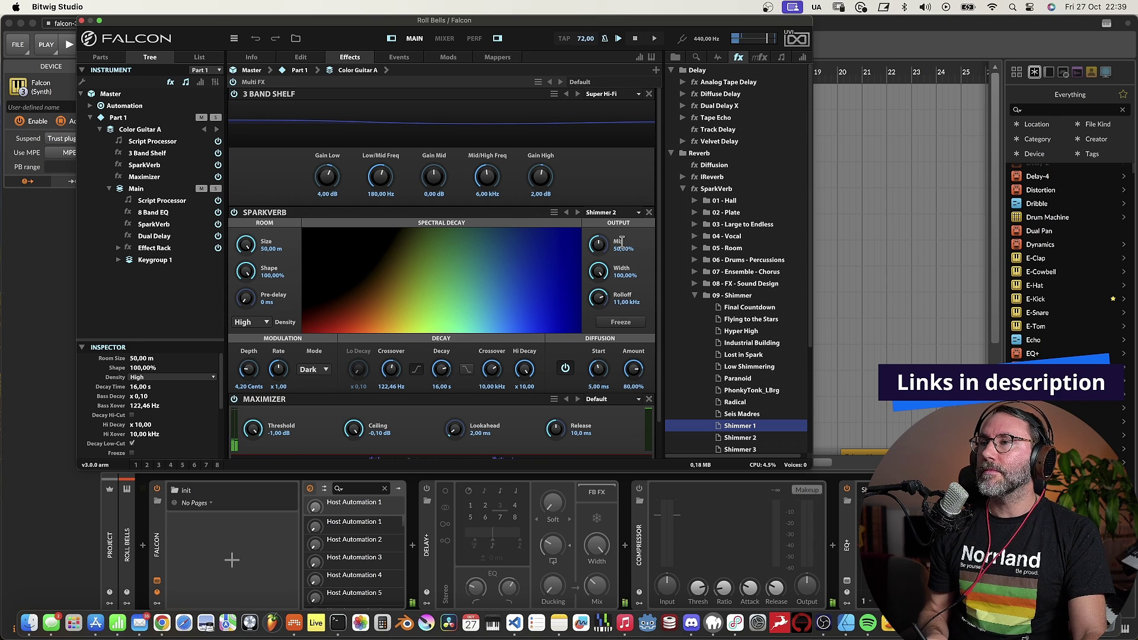
Inspect both SparkVerbs and try moving the shimmer SparkVerb further down the chain
click(153, 224)
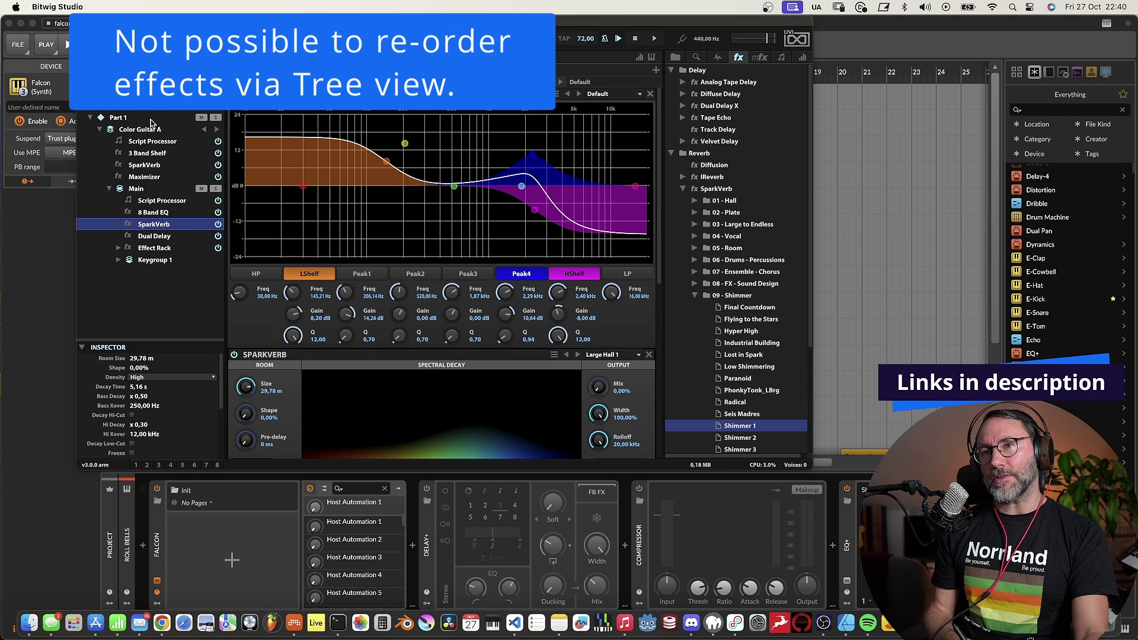
click(156, 166)
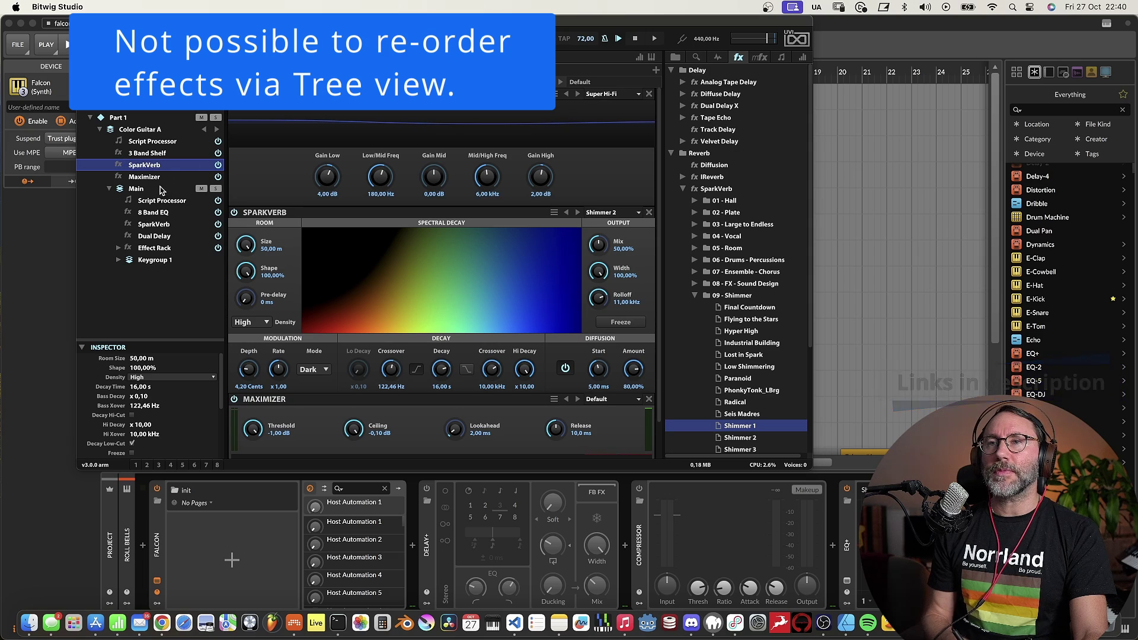
drag(438, 209, 450, 296)
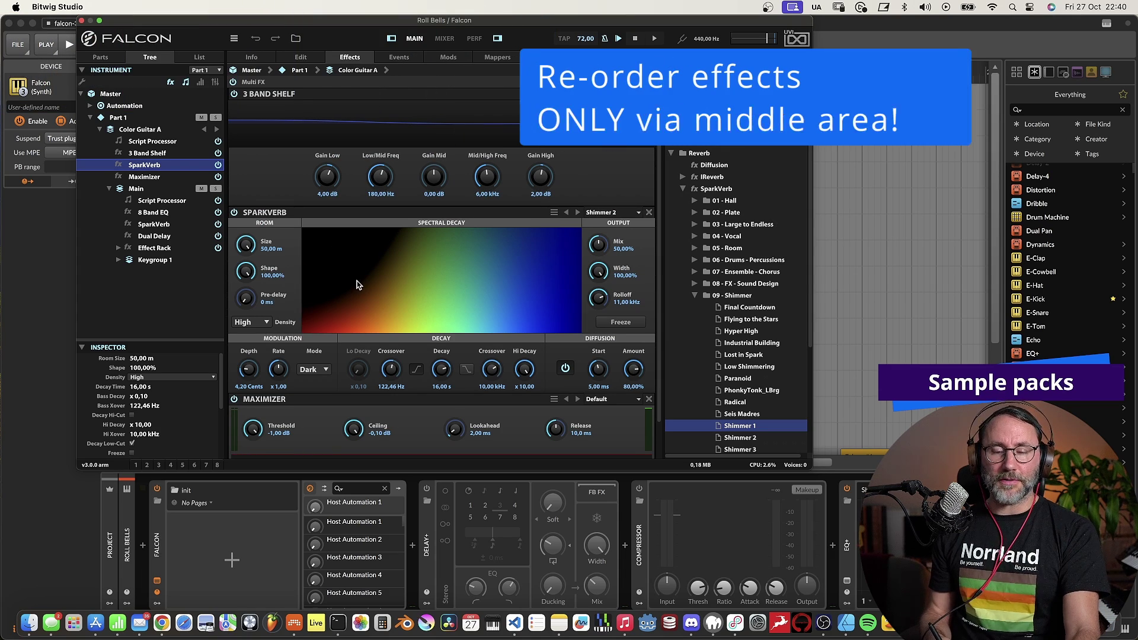
mouse_move(304, 212)
mouse_down()
mouse_move(356, 297)
mouse_move(304, 215)
mouse_up()
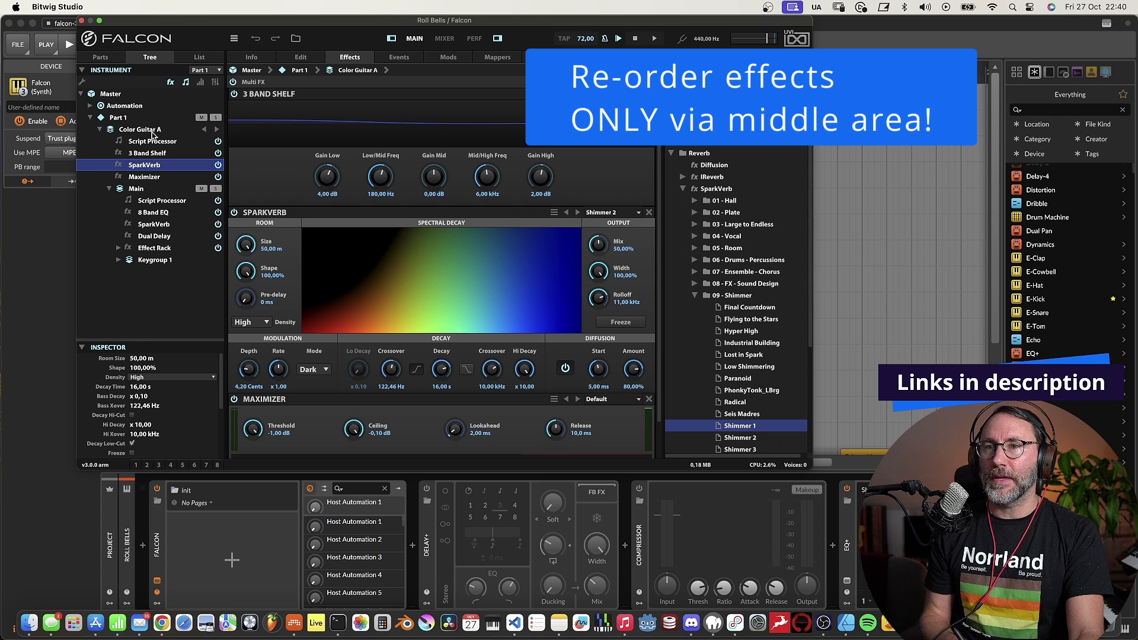
Look through the 3 Band Shelf, 8 Band EQ, SparkVerb and Script Processor settings
click(151, 154)
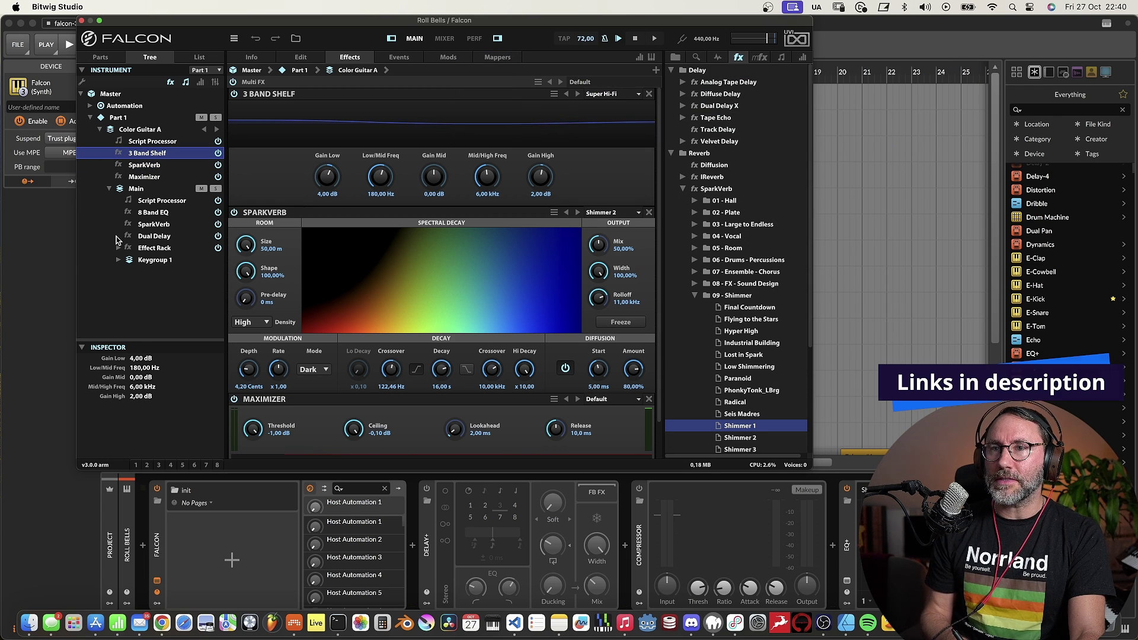
click(155, 213)
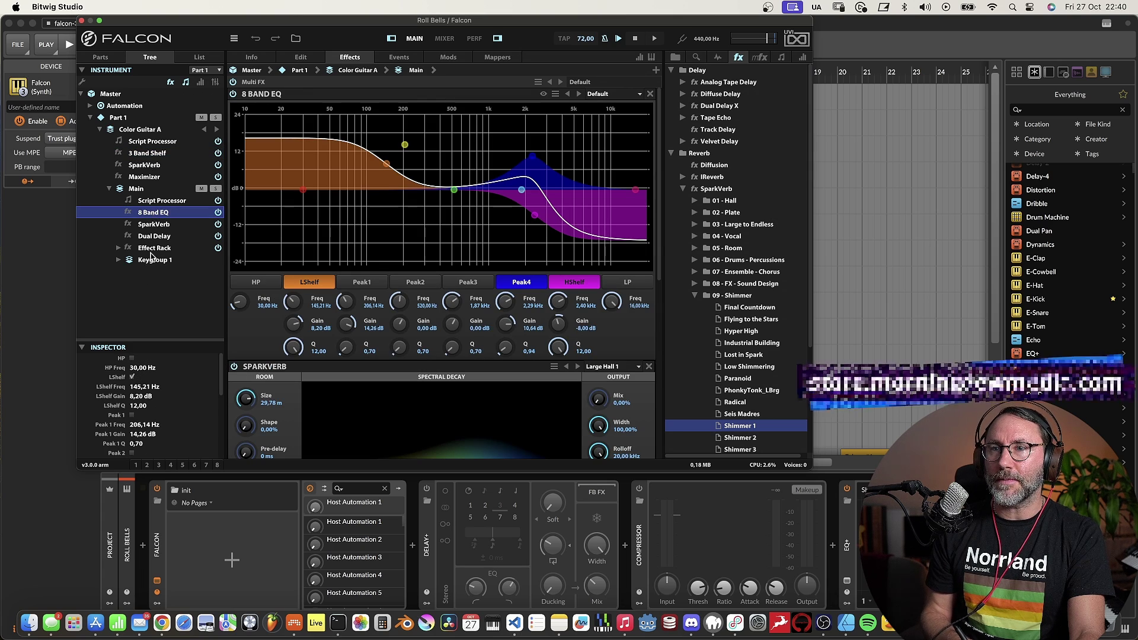
click(154, 155)
click(152, 166)
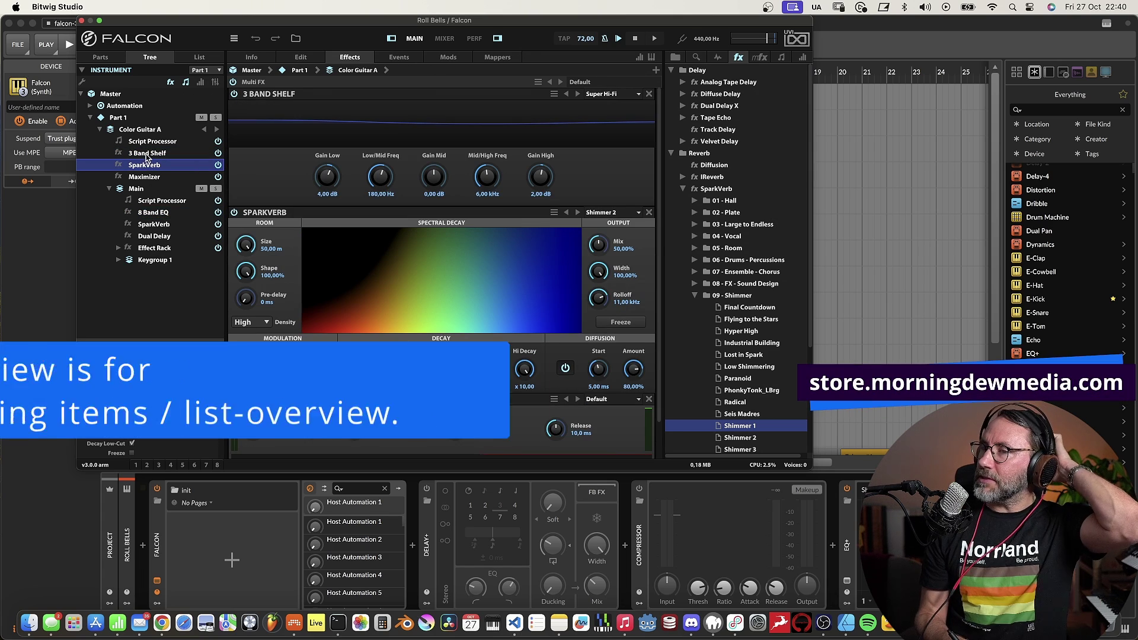
click(150, 153)
click(150, 144)
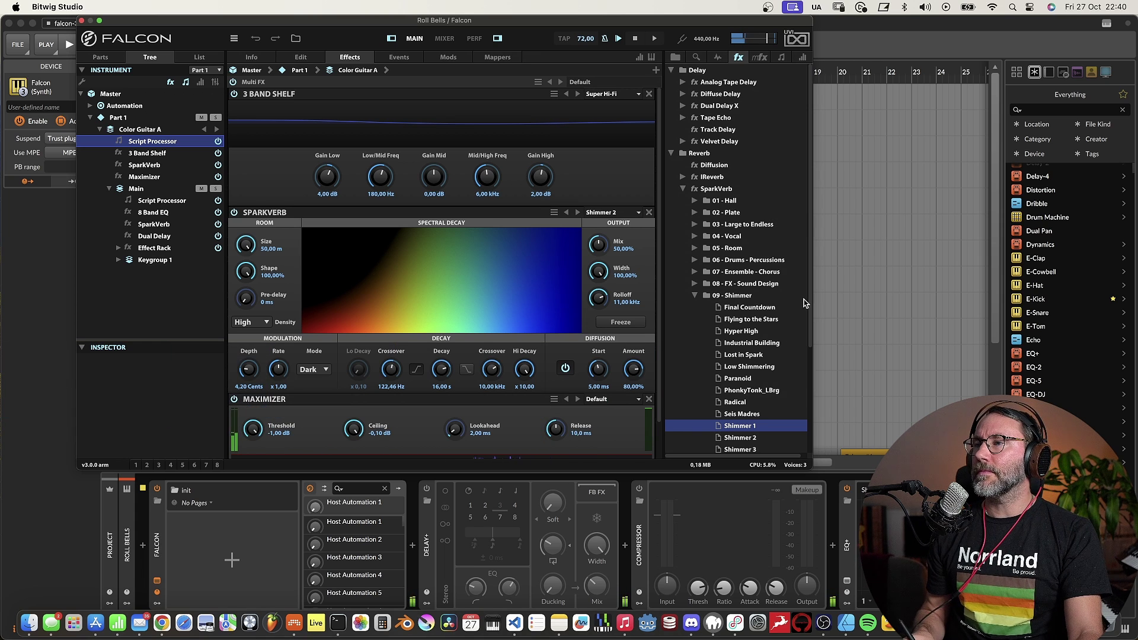
Load the Flying to the Stars SparkVerb preset from the browser
scroll(811, 323, down, 3)
scroll(811, 323, down, 1)
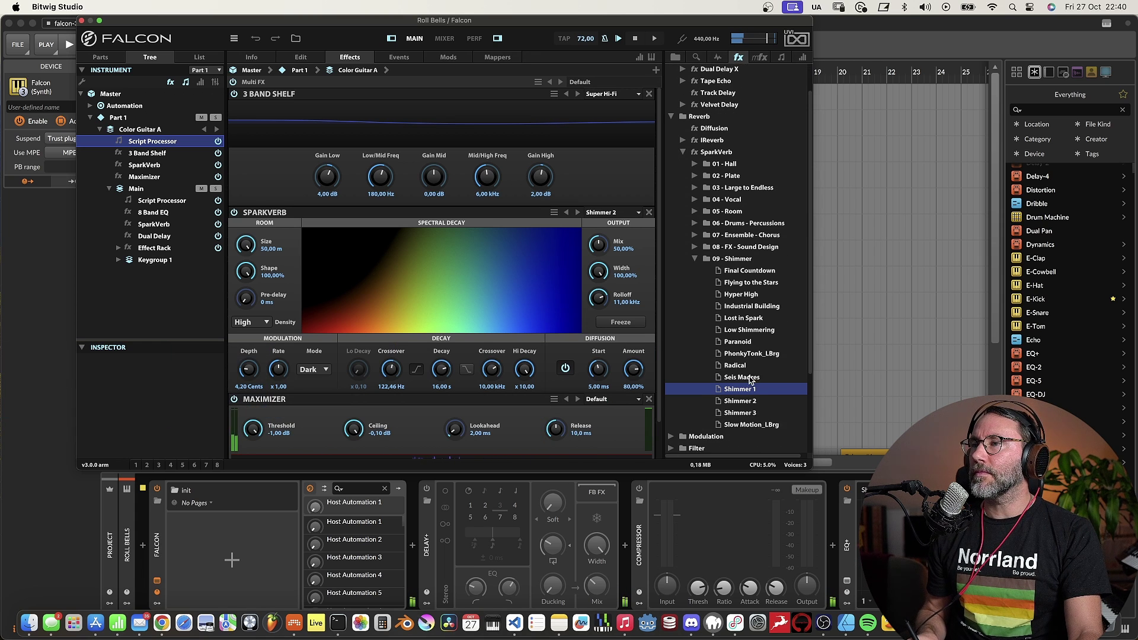
double_click(747, 282)
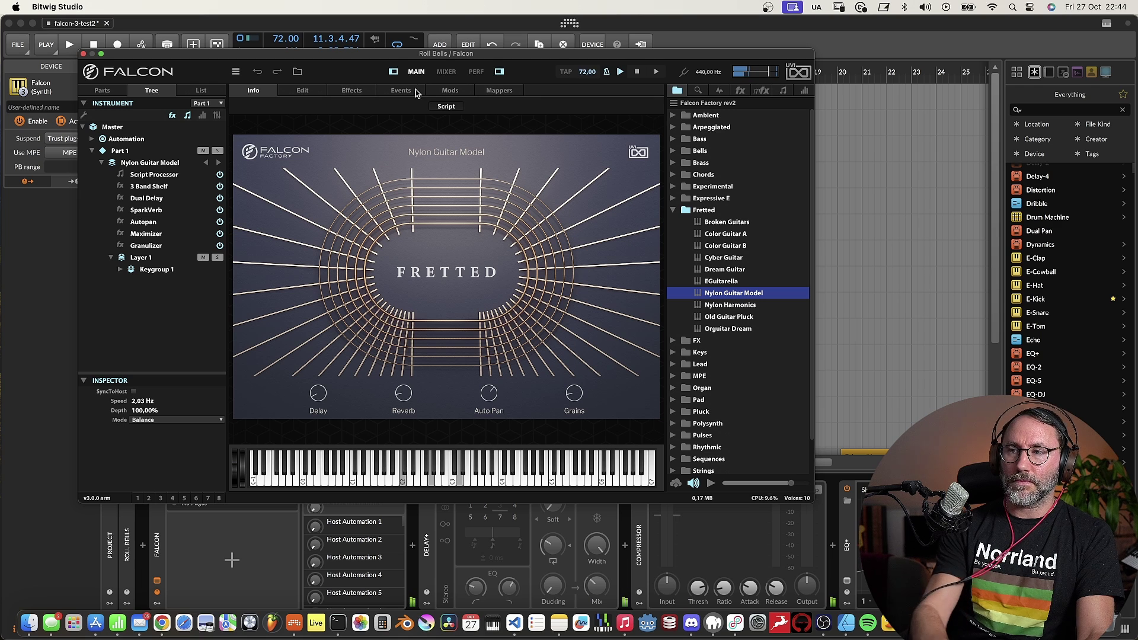
Expand Keygroup 1 in the Tree and select its Pluck oscillator
click(120, 270)
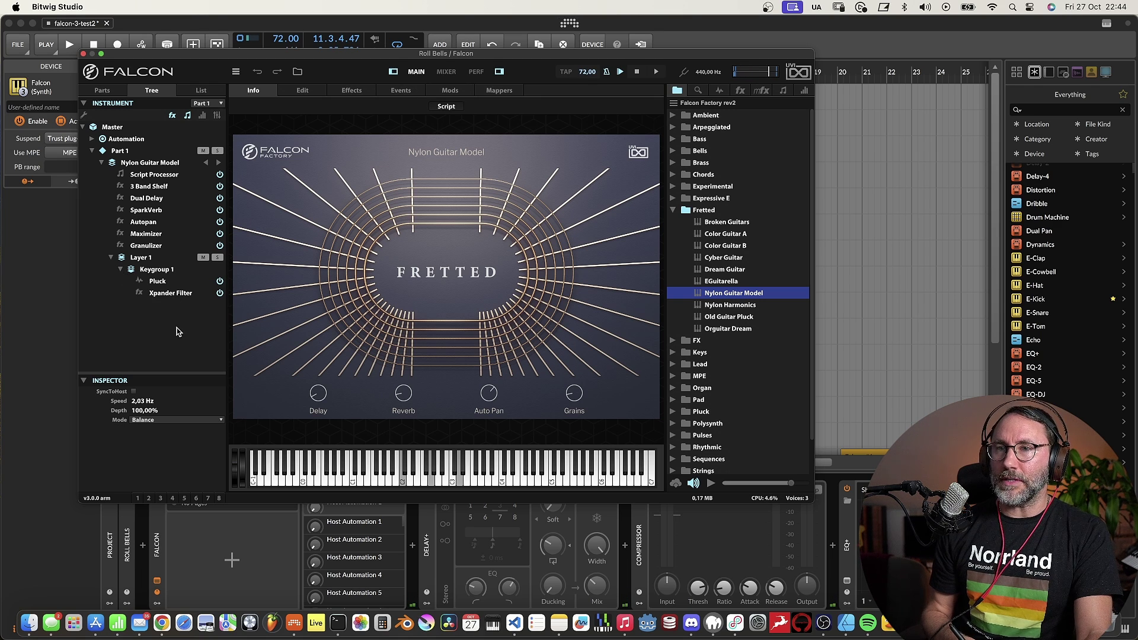
click(170, 298)
click(159, 281)
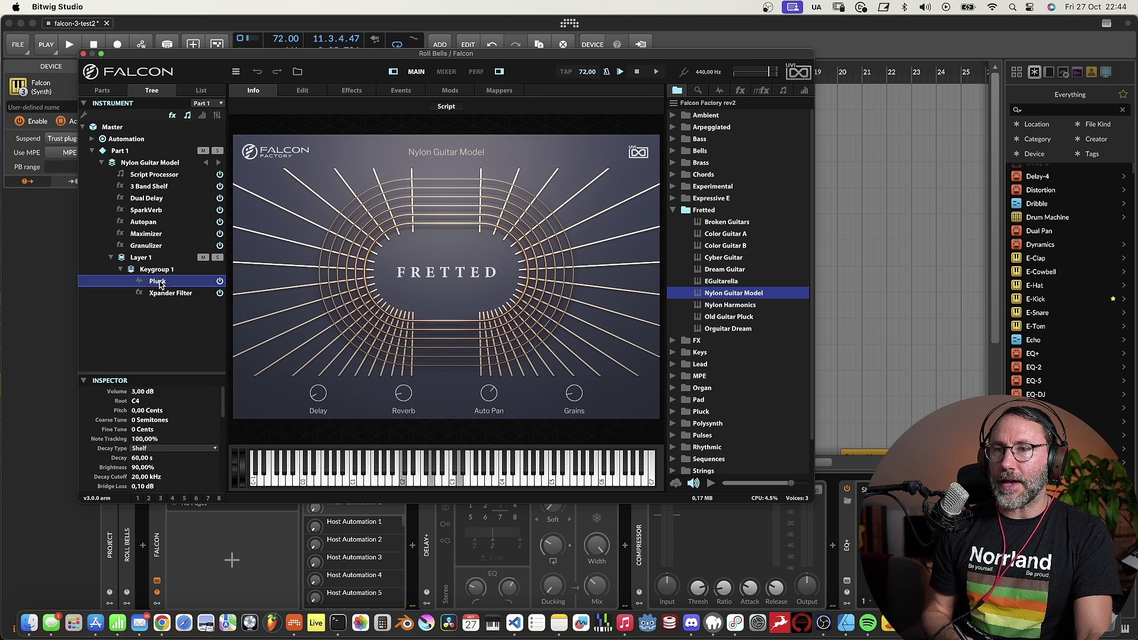
click(160, 270)
click(159, 283)
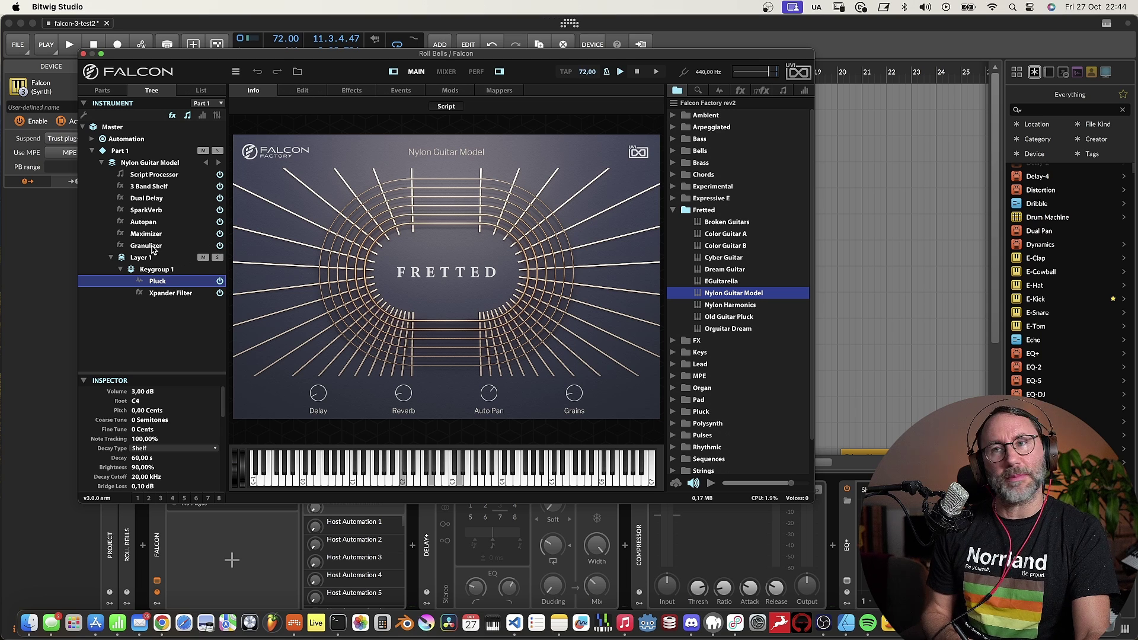
Check the Granulizer and SparkVerb program effects, then show Pluck's full Edit page
click(152, 248)
click(146, 235)
click(144, 223)
double_click(145, 211)
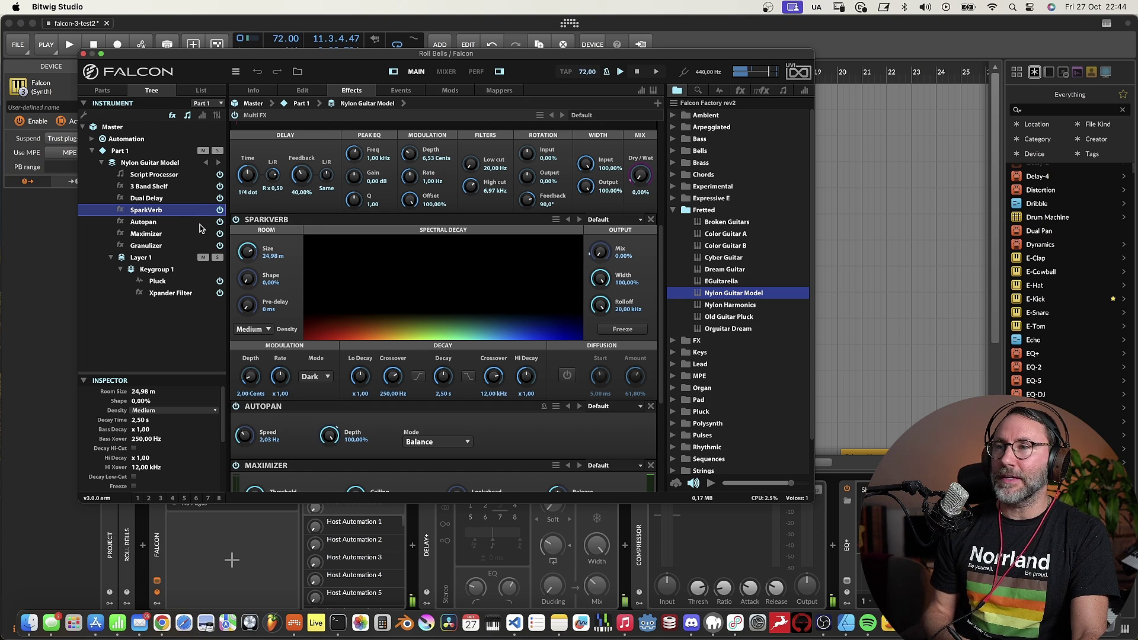
click(157, 283)
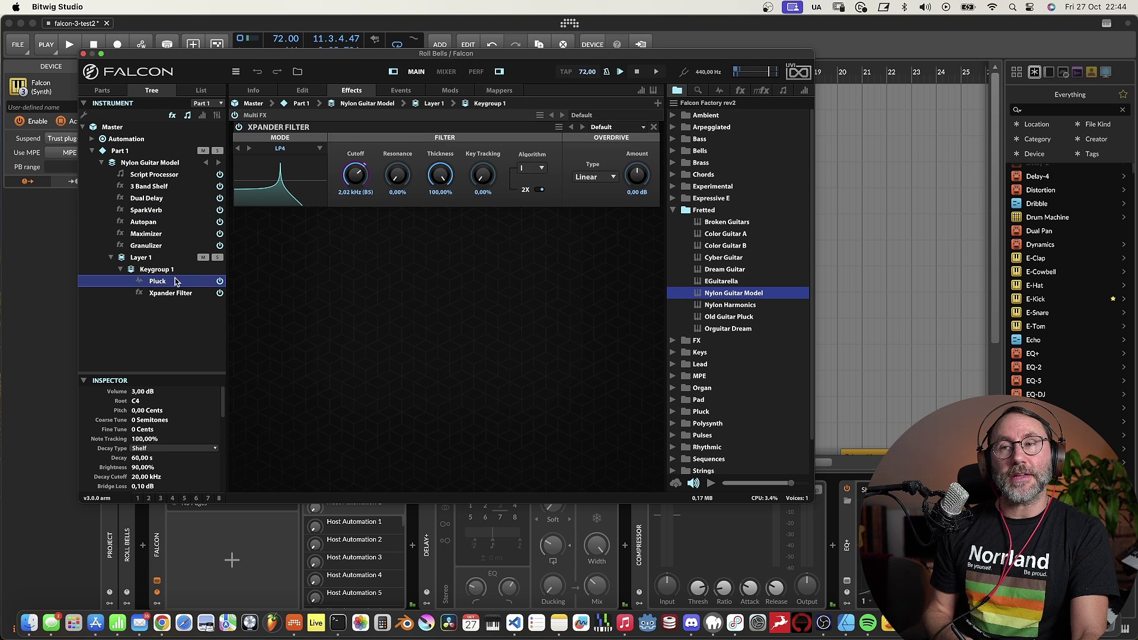
click(308, 92)
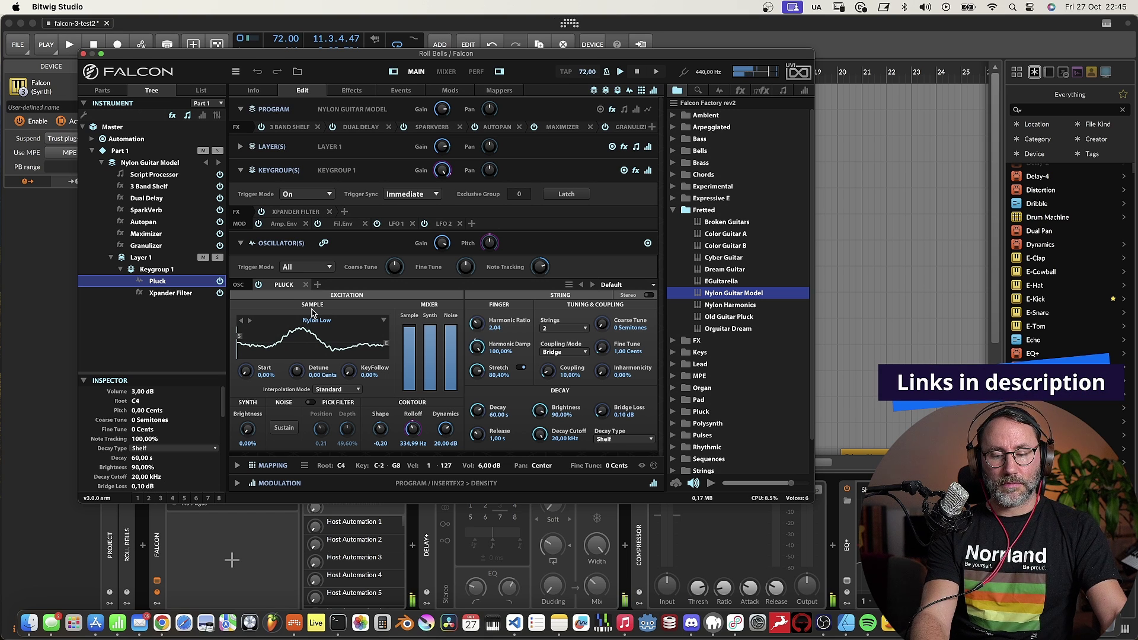
Start transport playback with the spacebar to audition the nylon pluck sound
key(space)
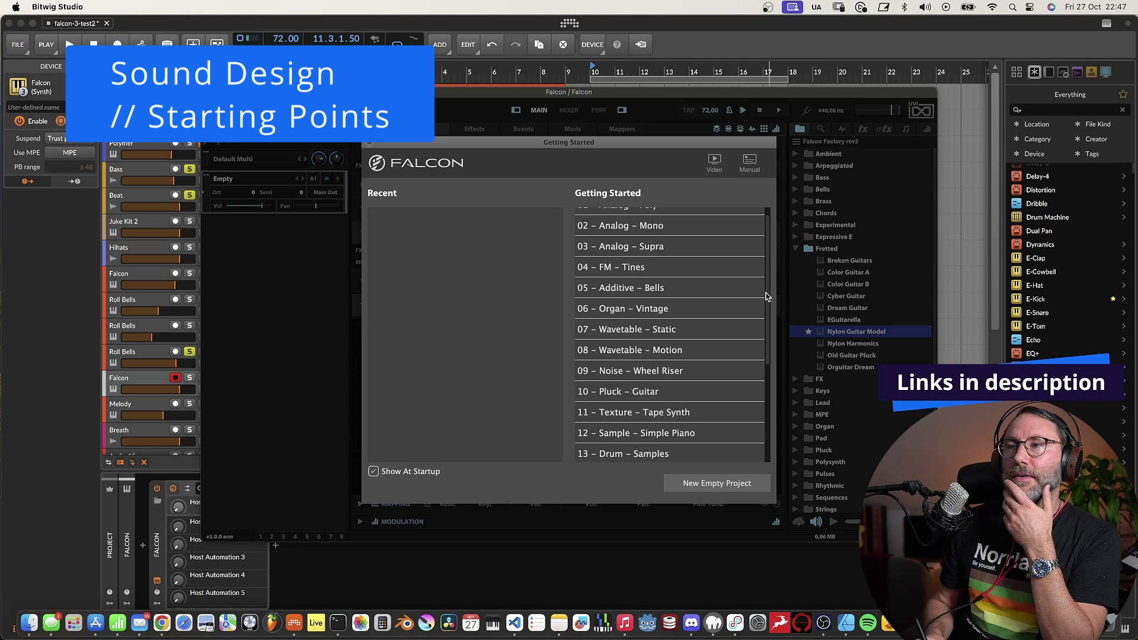
Scroll the Getting Started list and load the 17 – Granular – Metalophone project
scroll(765, 267, up, 1)
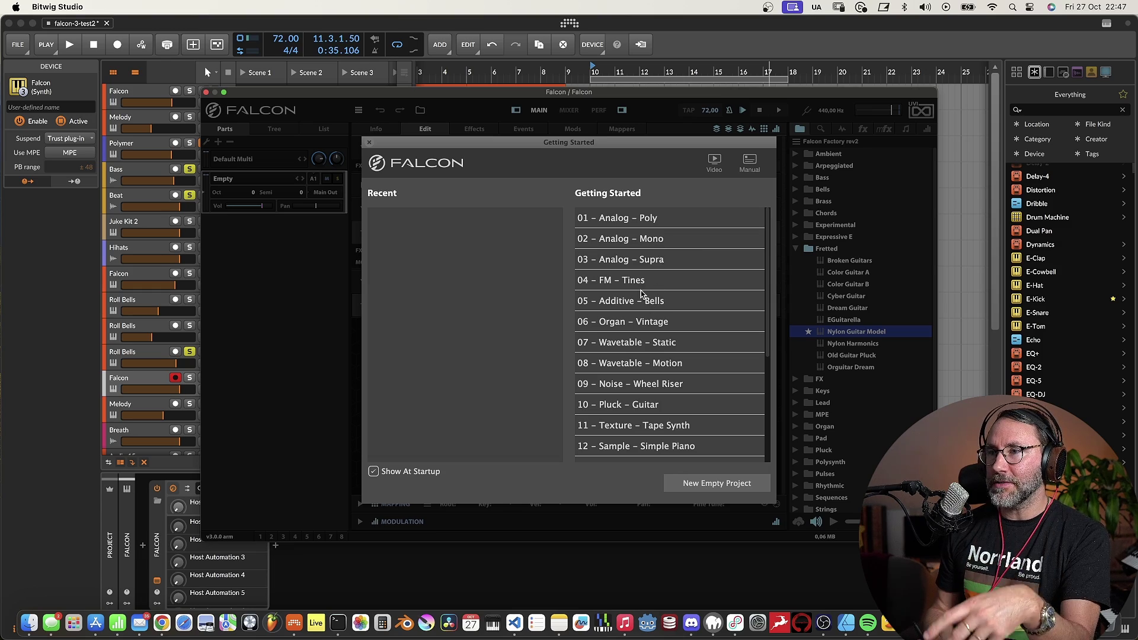
drag(766, 308, 771, 410)
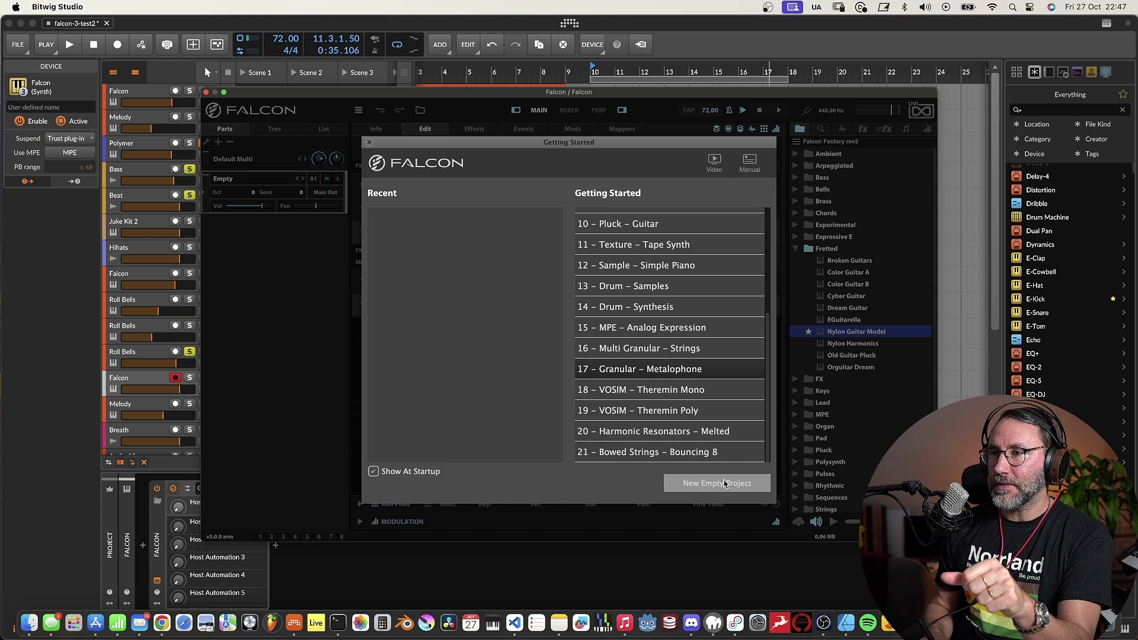
click(676, 372)
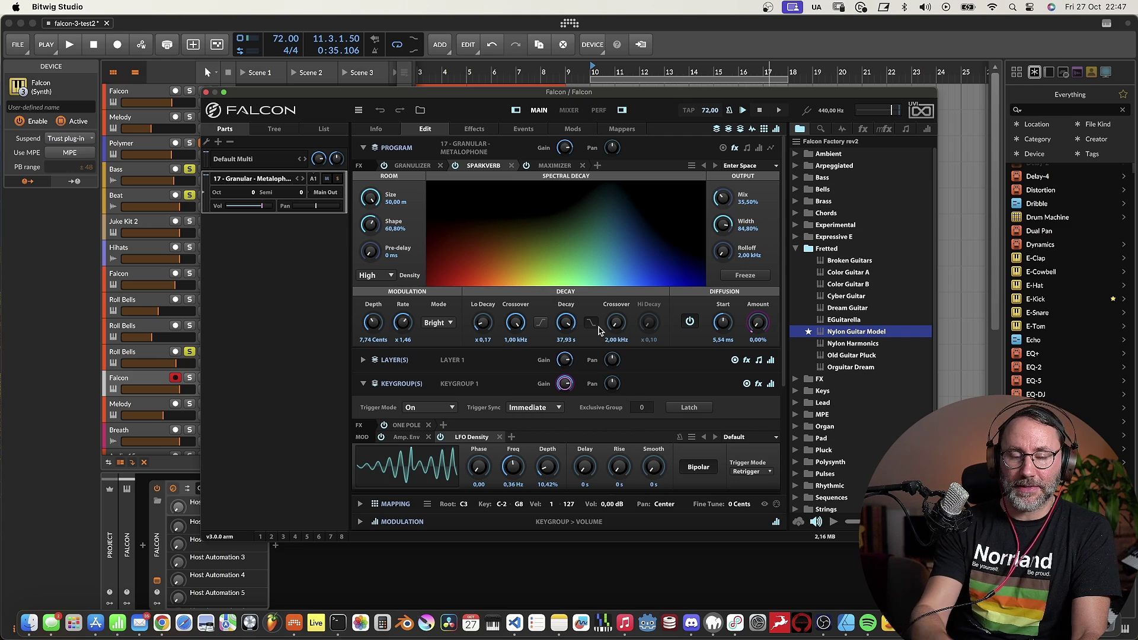
Select IRCAM Granular under Keygroup 1 in the Tree and lower Density to 0,58
drag(315, 94, 241, 22)
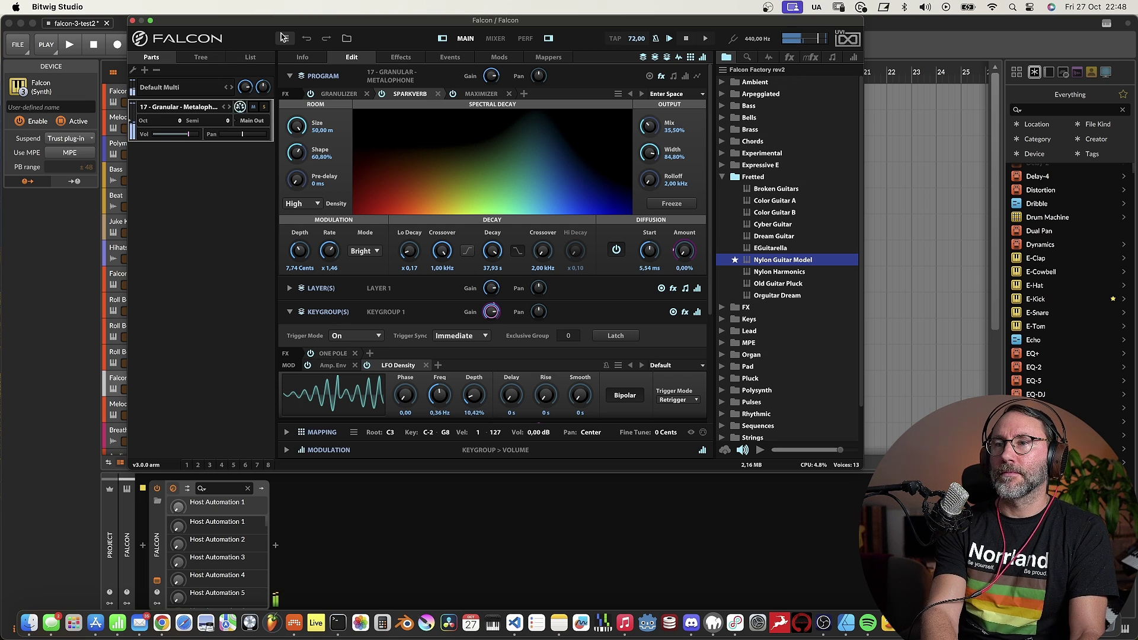
click(212, 55)
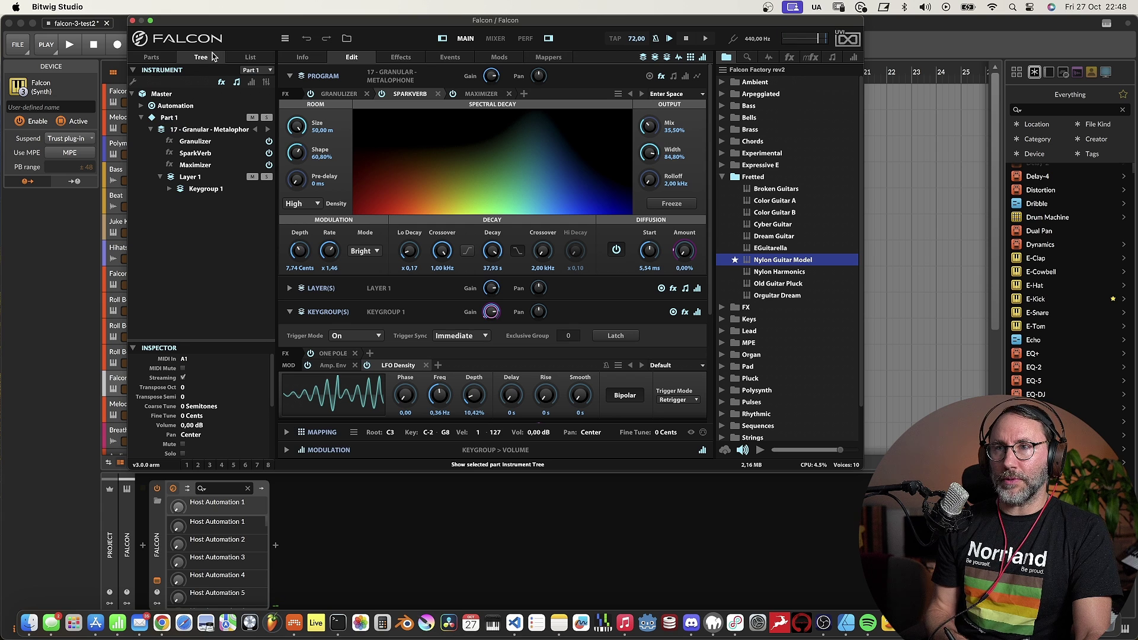
click(170, 190)
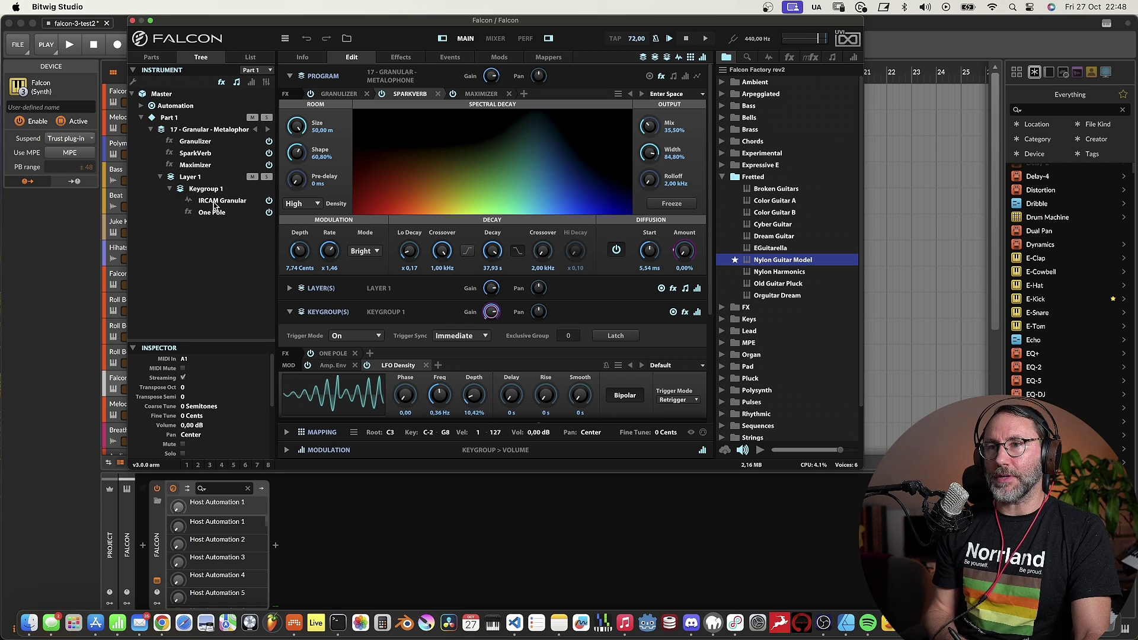
click(217, 203)
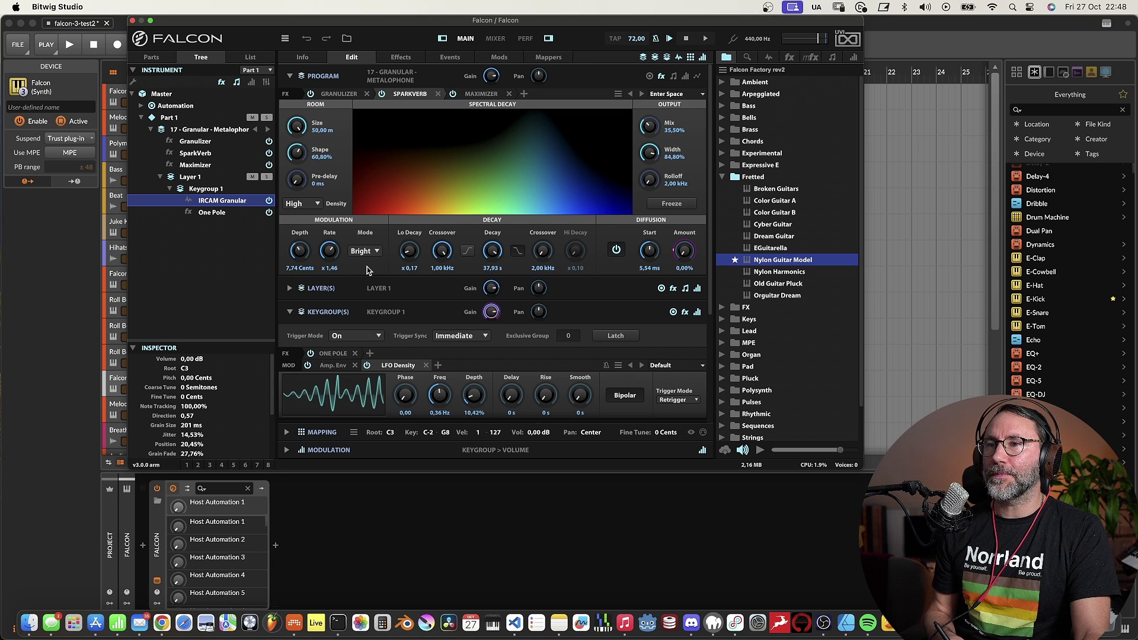
scroll(366, 269, down, 5)
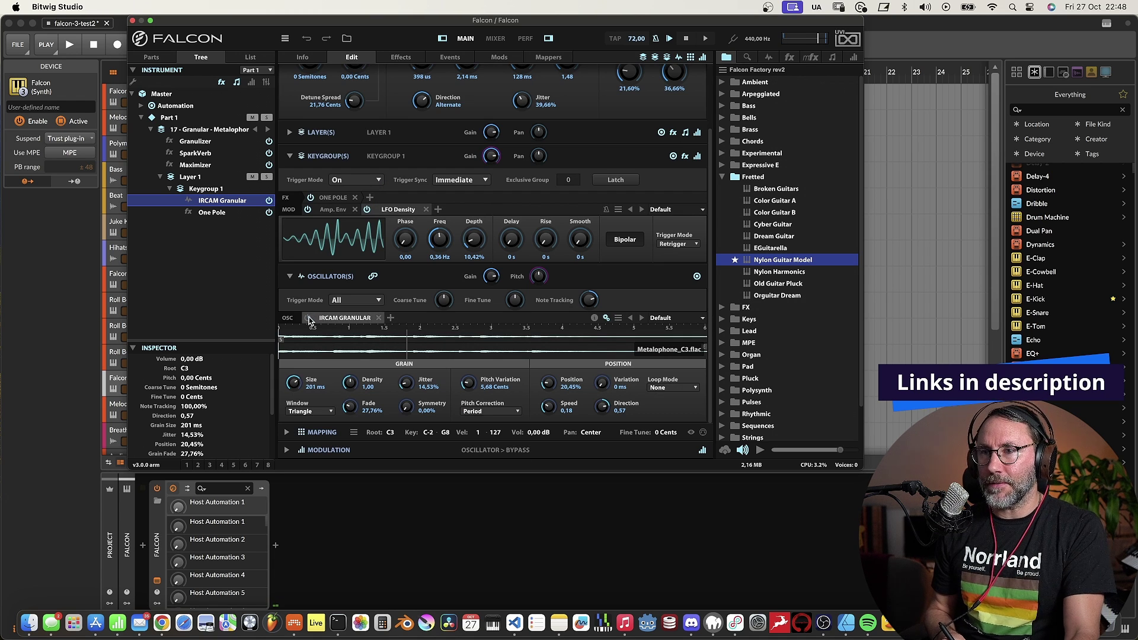
drag(349, 383, 350, 426)
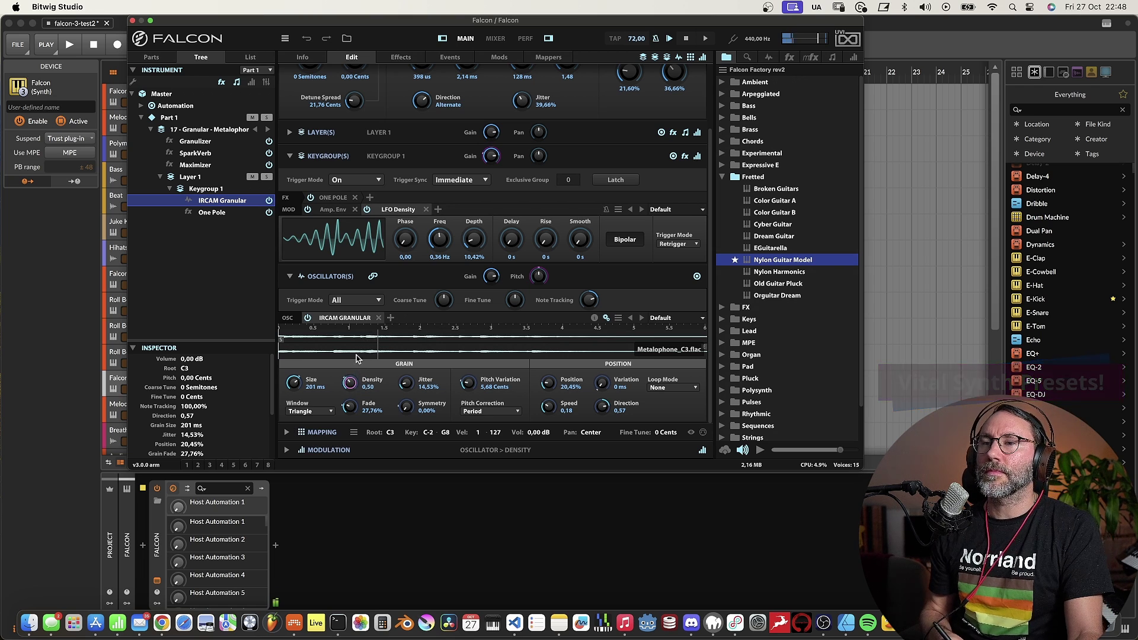
Try the Dense slow x4 Big Grains and Saturn rings oscillator presets, settling on Chorused
click(683, 318)
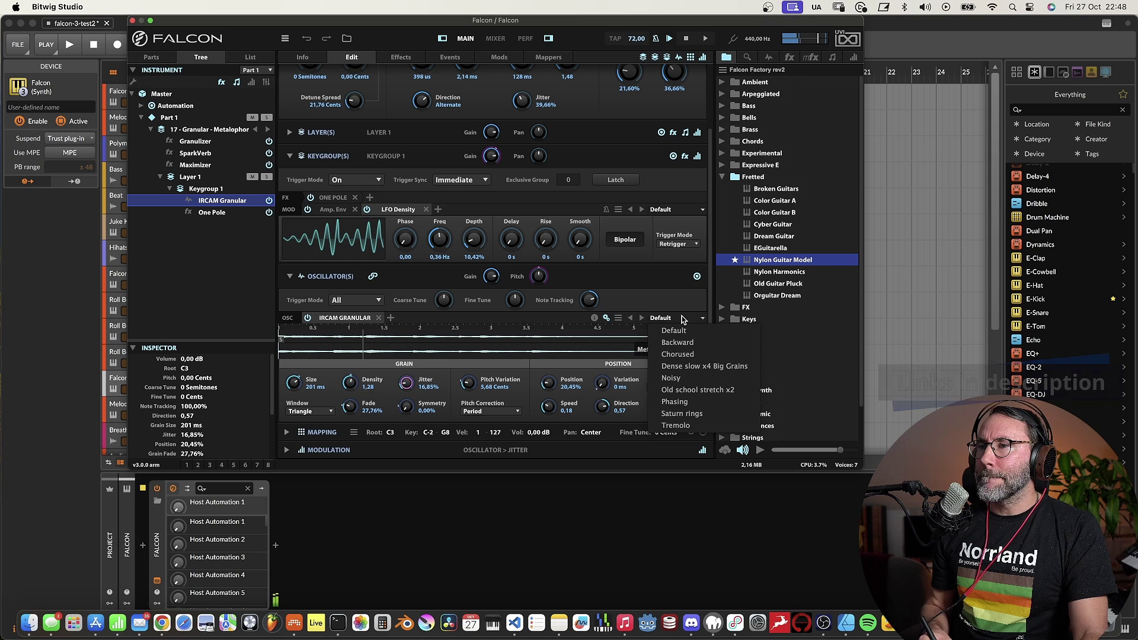
click(688, 366)
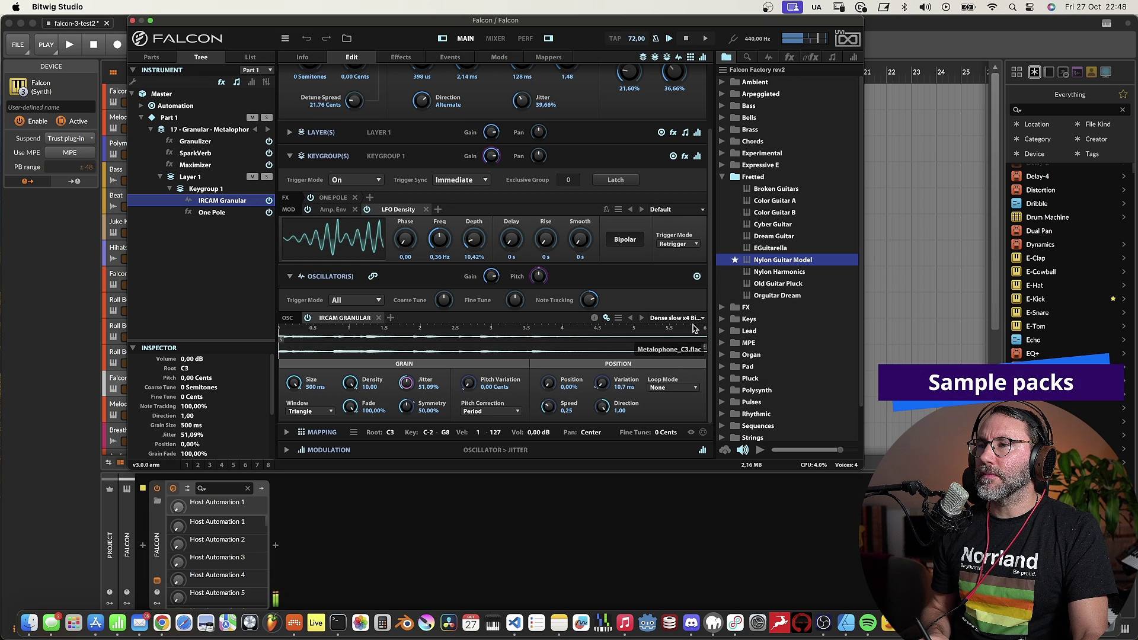
click(694, 320)
click(688, 354)
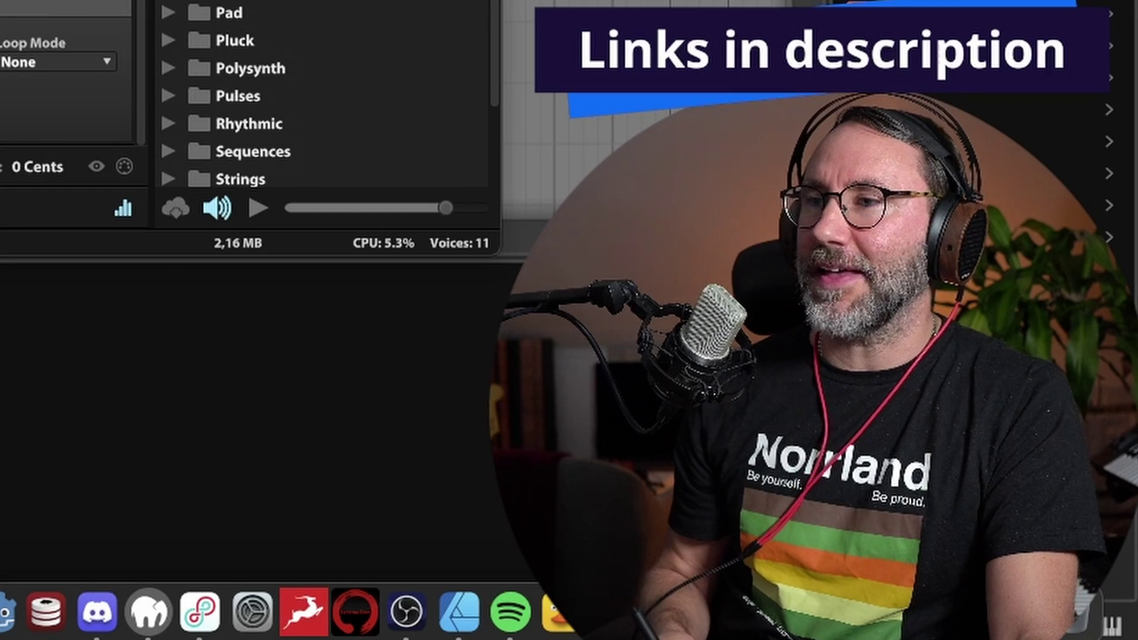
click(77, 119)
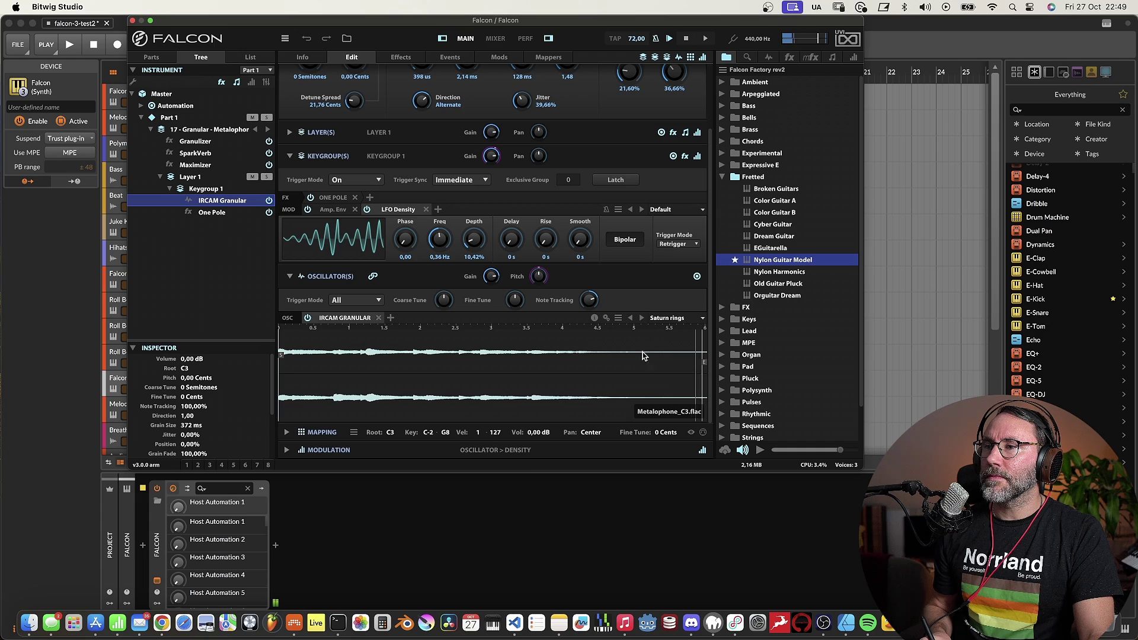
click(606, 319)
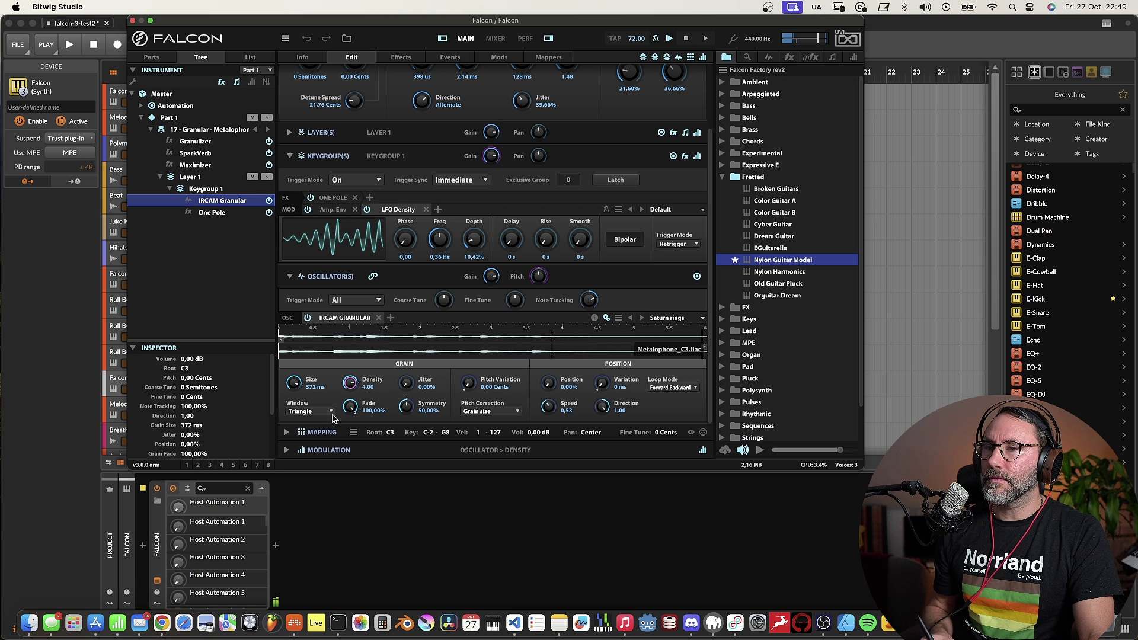
click(641, 317)
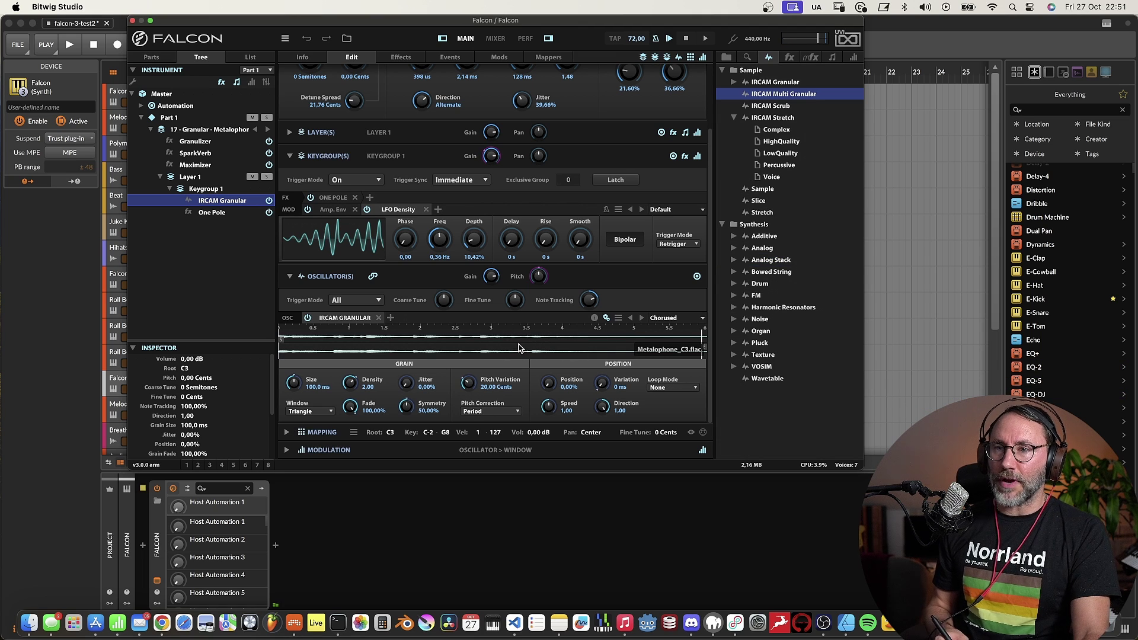
Audition host library samples and load Angel Vox 120bpm into the granular oscillator
click(1077, 72)
click(1049, 112)
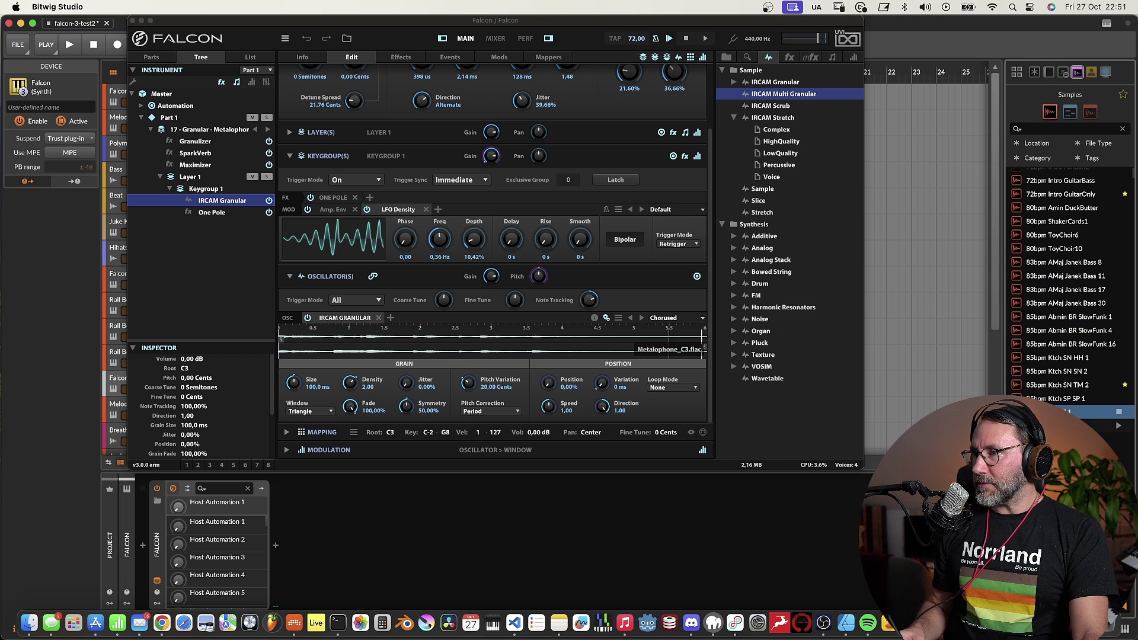
scroll(1067, 296, down, 10)
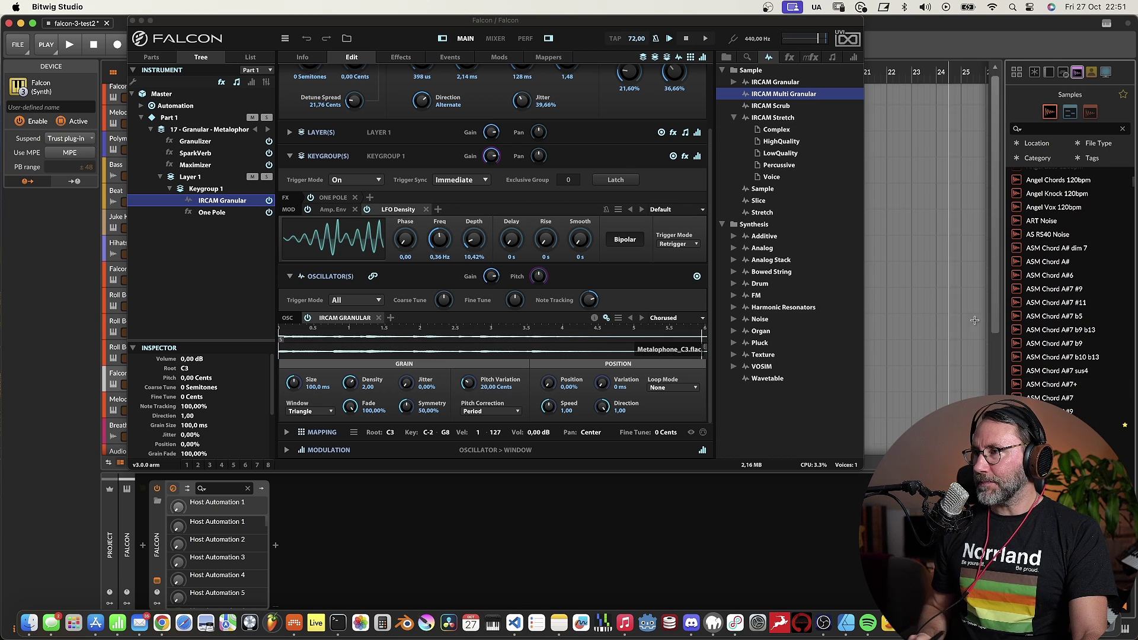
click(1054, 275)
click(1055, 249)
click(1070, 222)
click(1070, 208)
drag(1064, 208, 616, 335)
Lower the grain density to 1,47 and scroll through the remaining grain settings
drag(348, 389, 350, 424)
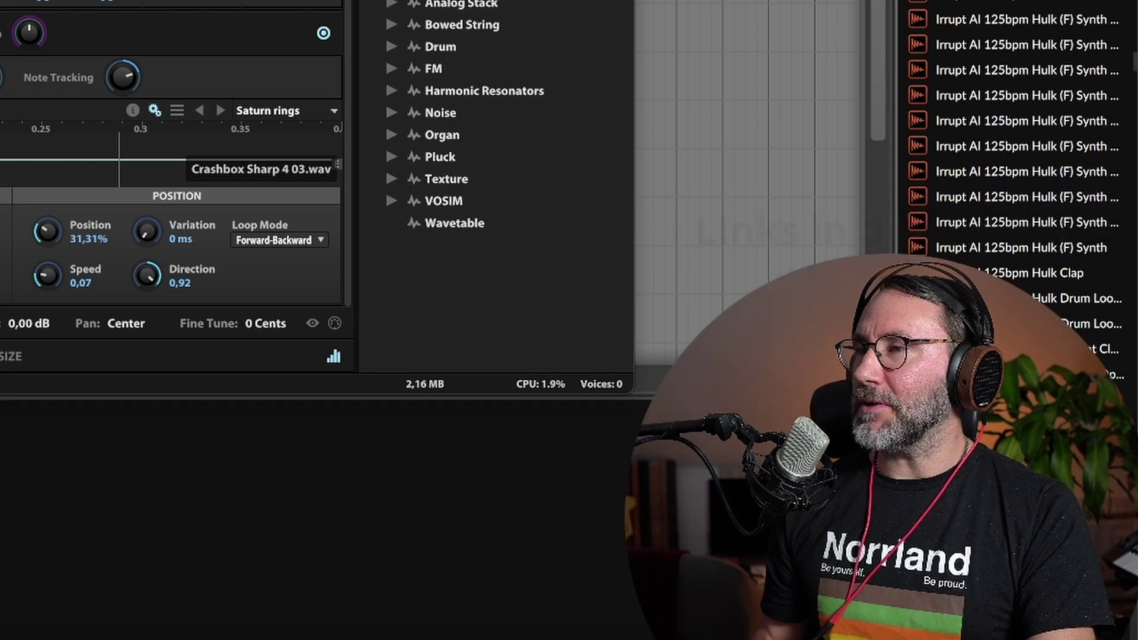
scroll(1076, 178, down, 15)
scroll(1072, 174, down, 10)
scroll(1104, 176, down, 10)
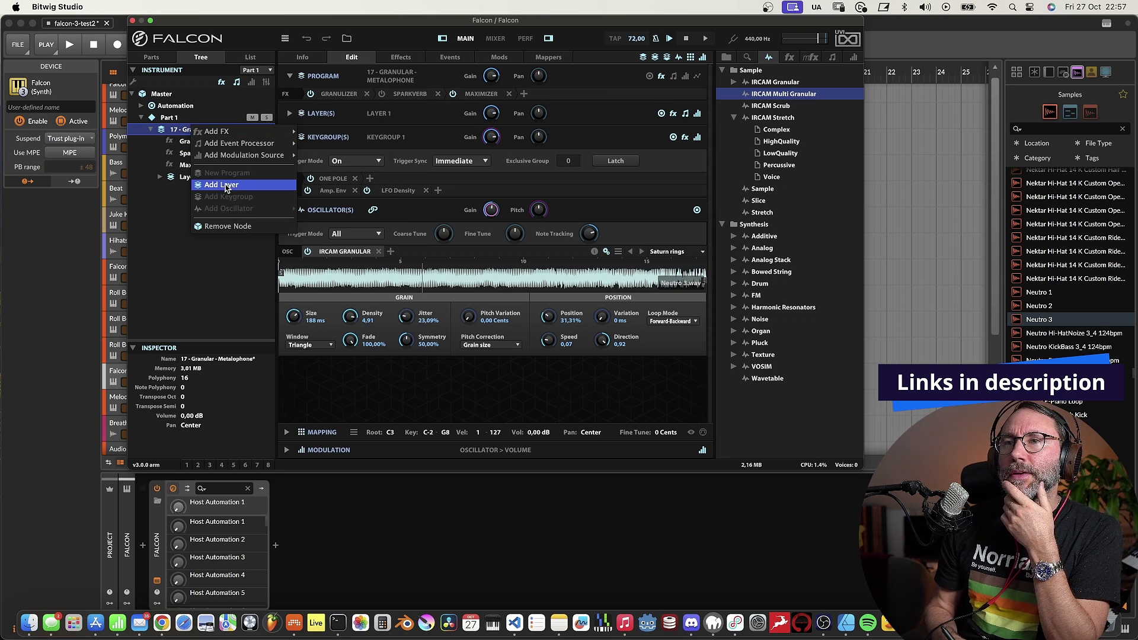
Add Layer 2 to the program and drop an Analog oscillator into its keygroup
click(226, 186)
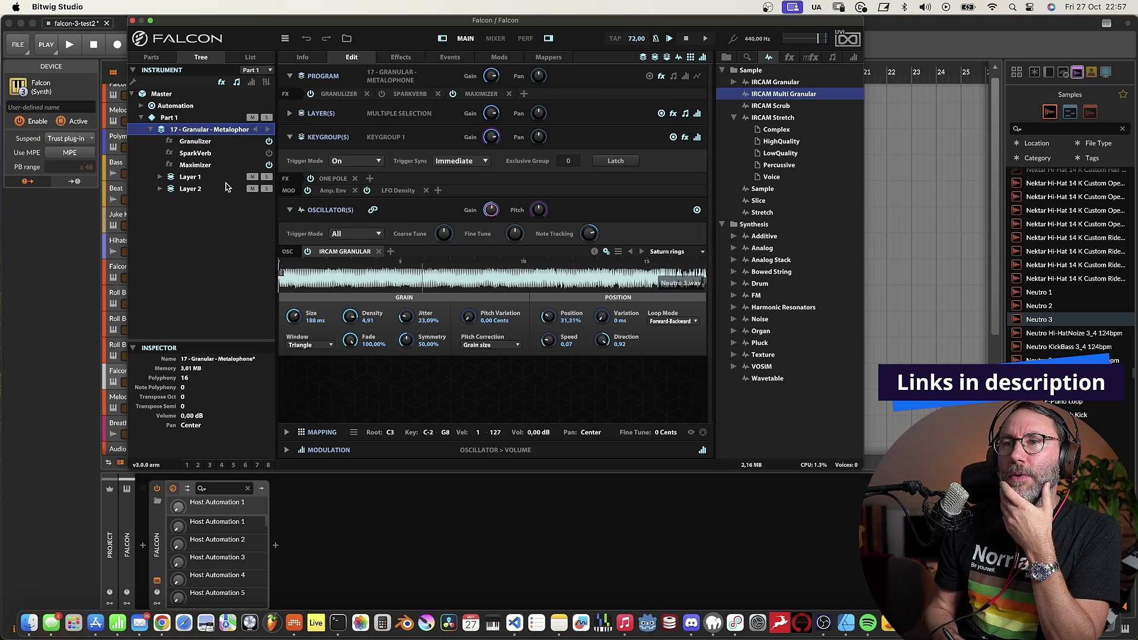
click(193, 187)
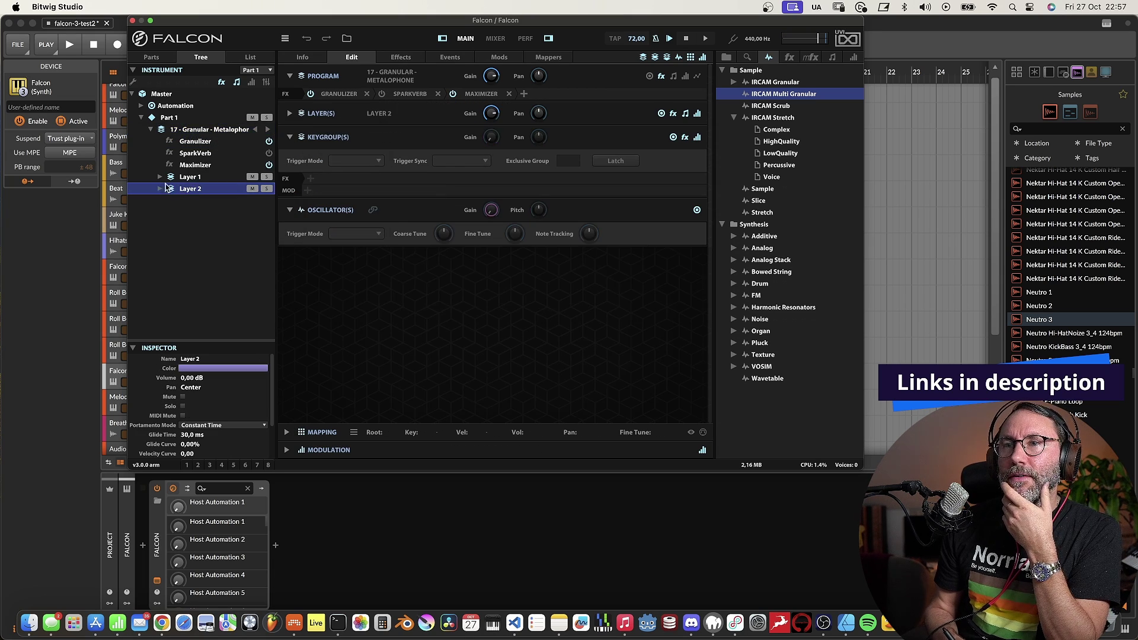
click(768, 57)
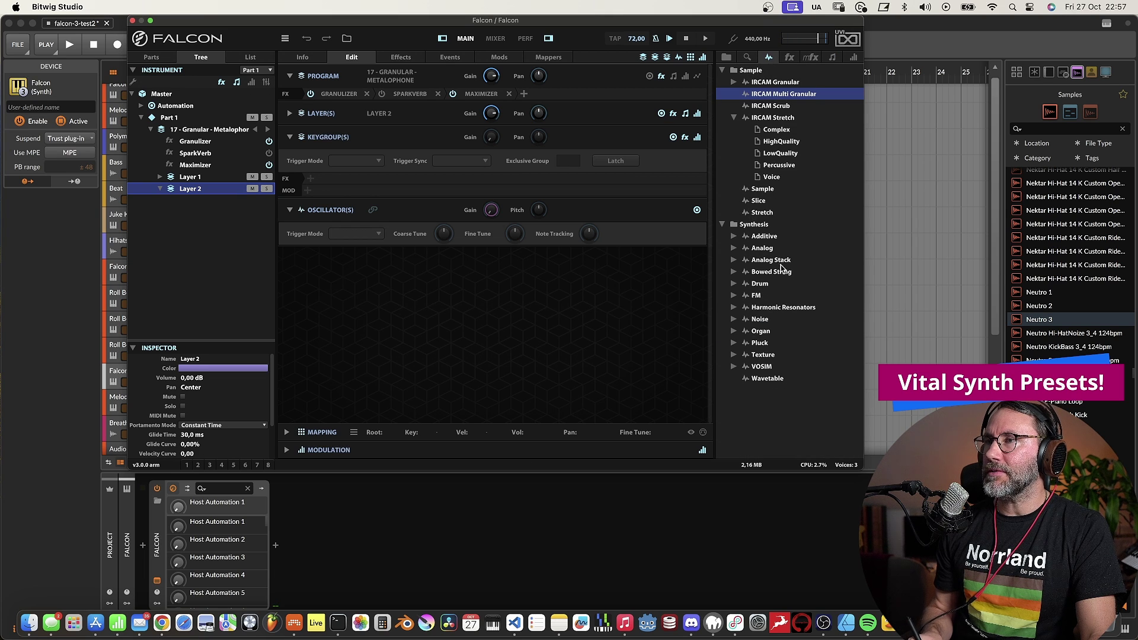
drag(762, 249, 239, 303)
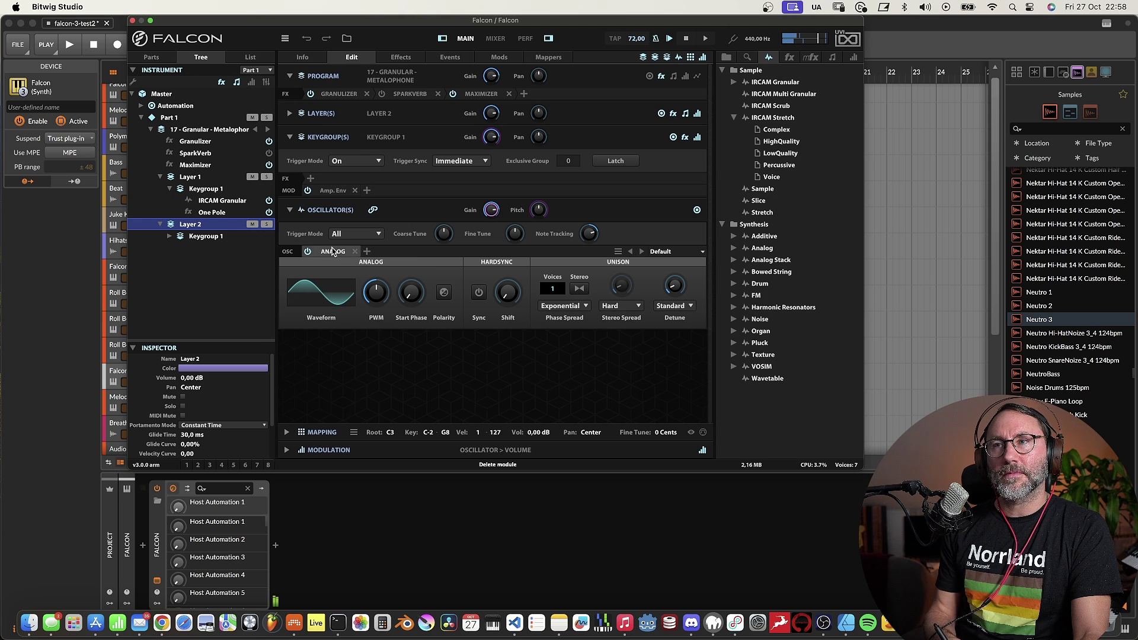
click(221, 199)
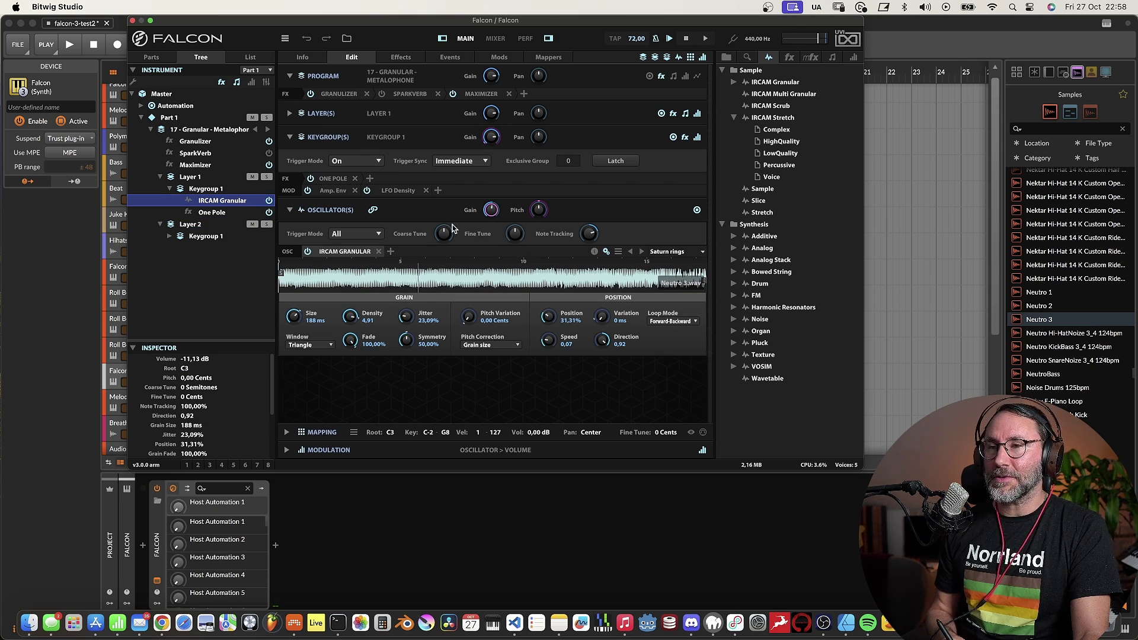
Raise the IRCAM Granular pitch by 3 semitones, then select Layer 2's Analog oscillator
drag(445, 238, 444, 230)
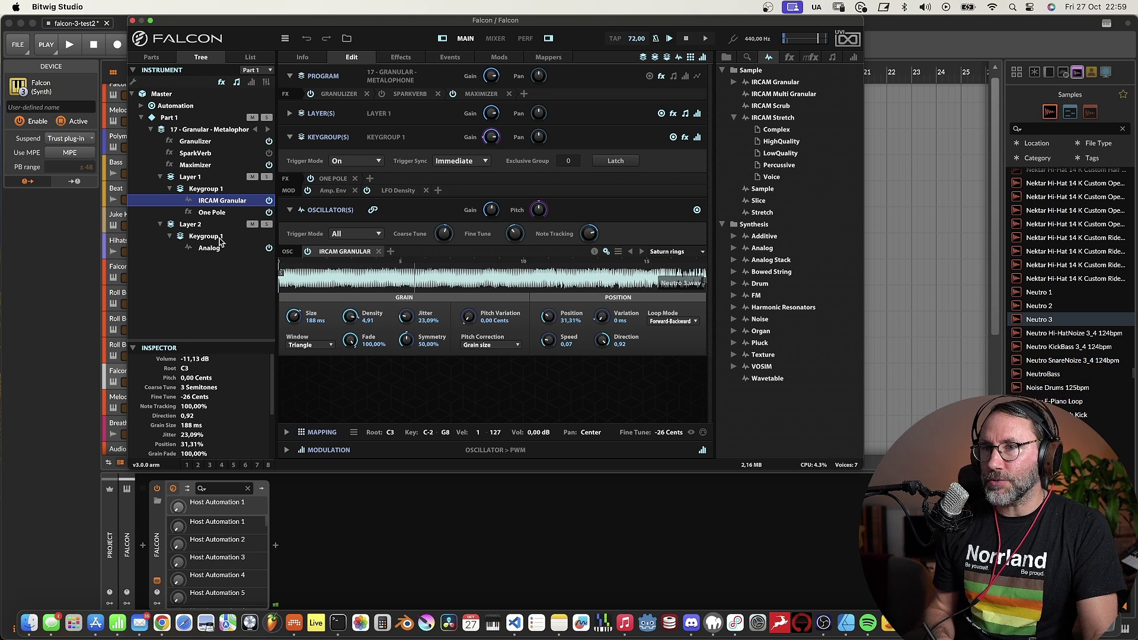
click(210, 248)
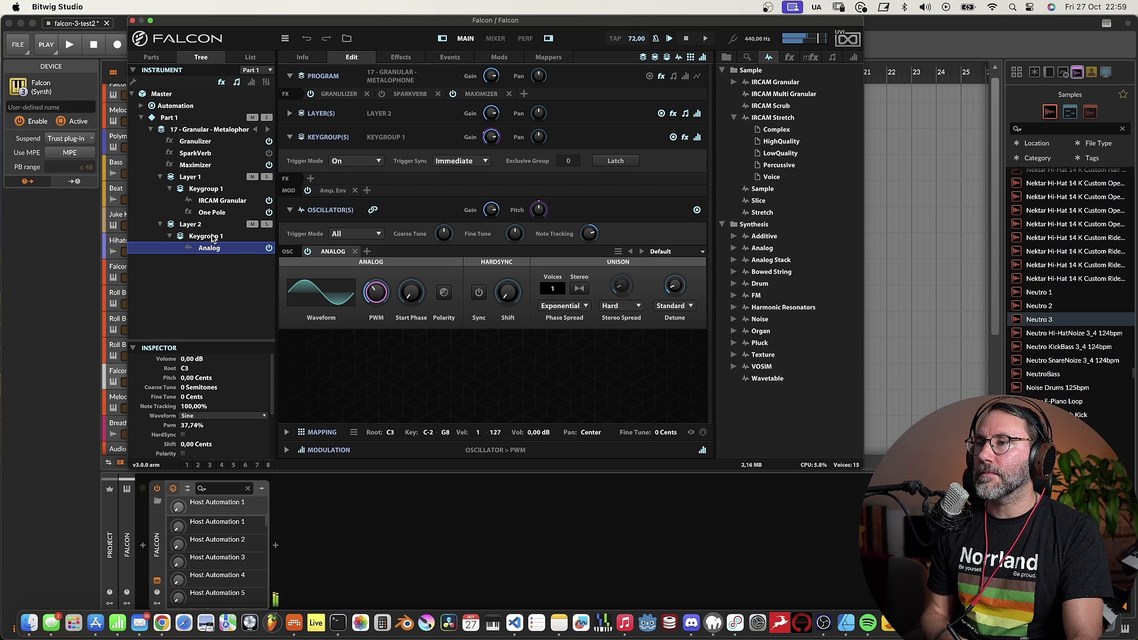
Shorten the Analog amp envelope decay to about 16 ms and add a Euclidean Tonal Sequencer to Layer 2
click(335, 192)
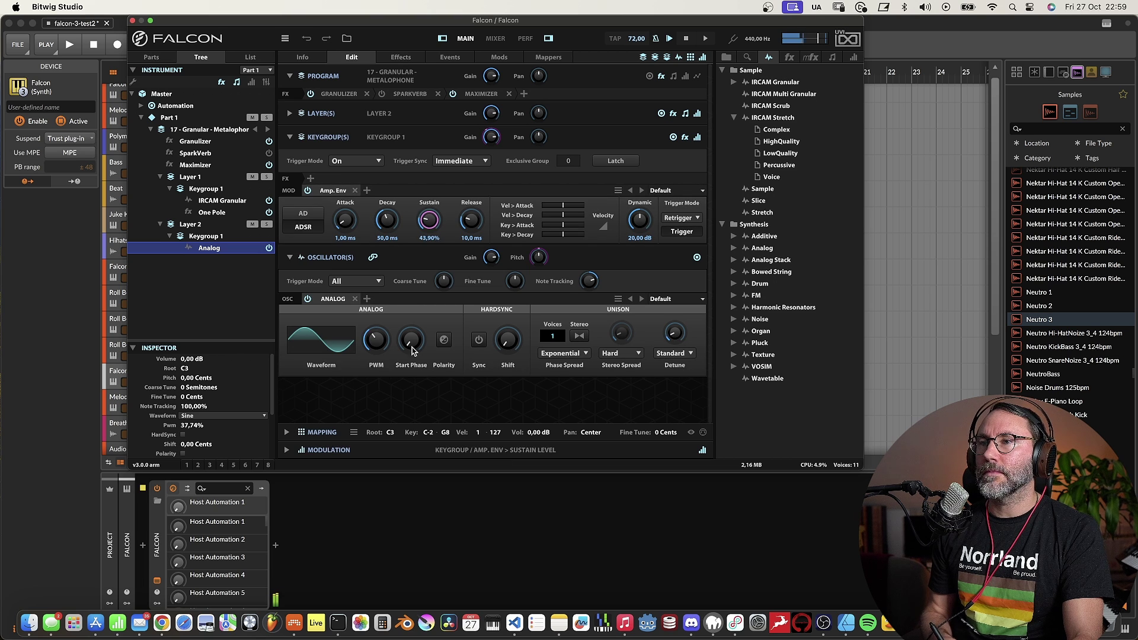
drag(390, 222, 385, 238)
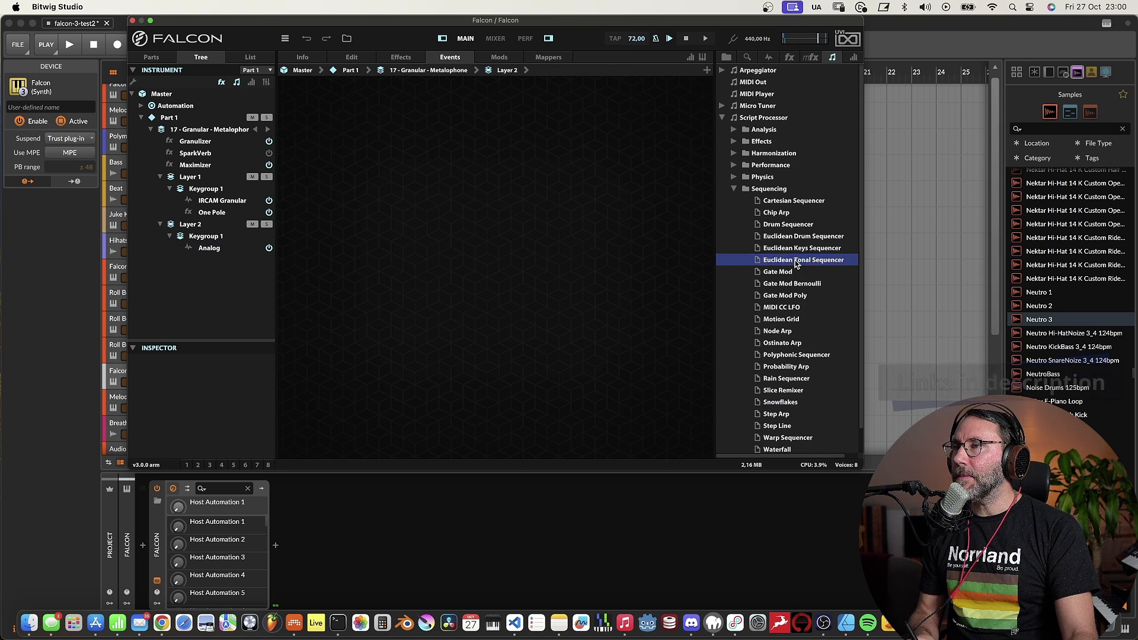
drag(803, 260, 573, 231)
Load the Eparse pattern preset into the sequencer and reselect IRCAM Granular
click(681, 372)
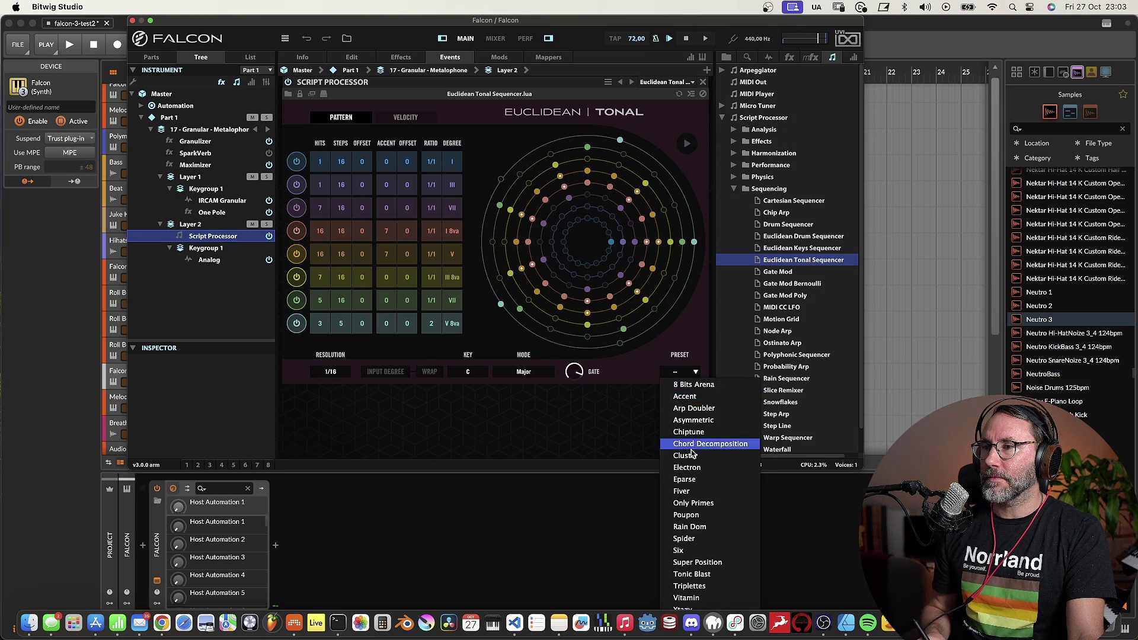
click(687, 479)
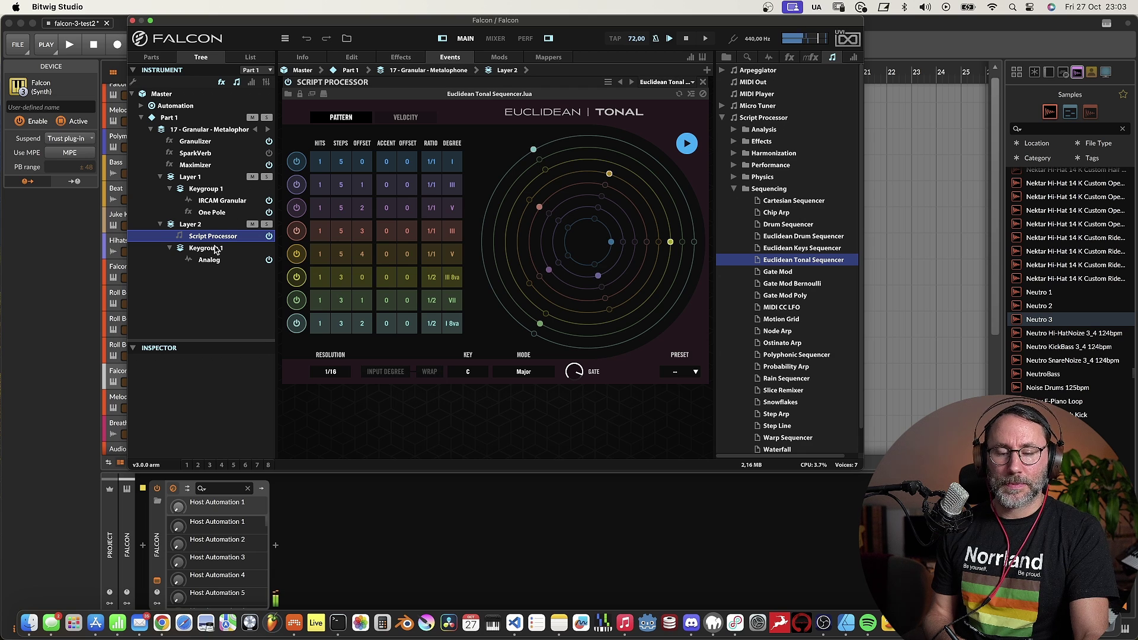
click(225, 199)
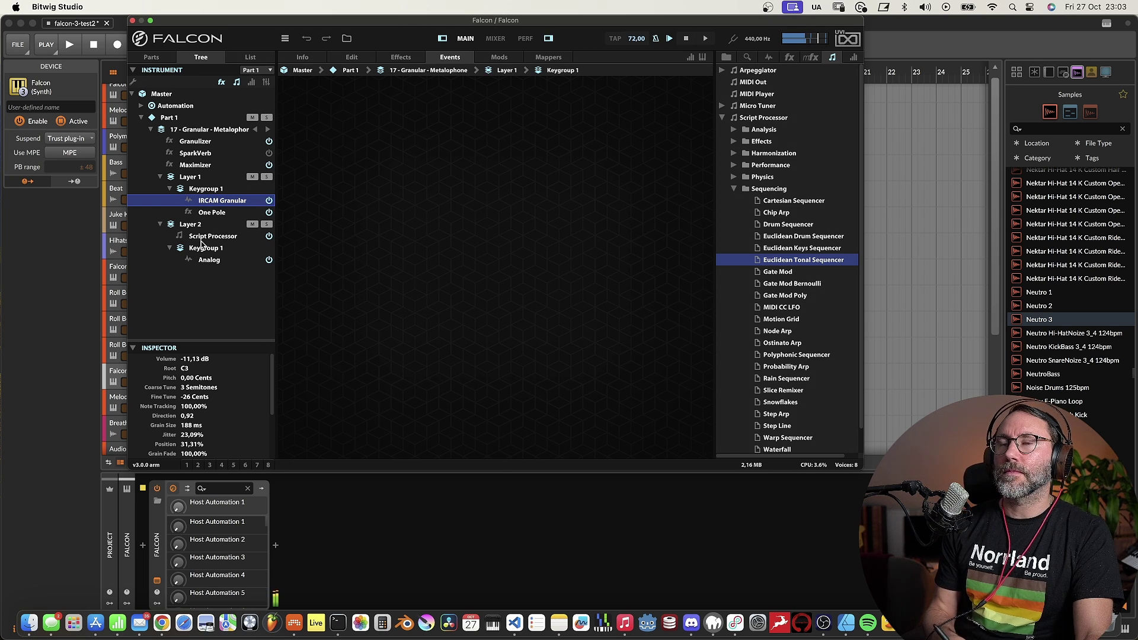
Open Layer 1's IRCAM Granular oscillator, then add Layer 3 with an Analog oscillator on the Default preset
click(160, 224)
click(159, 177)
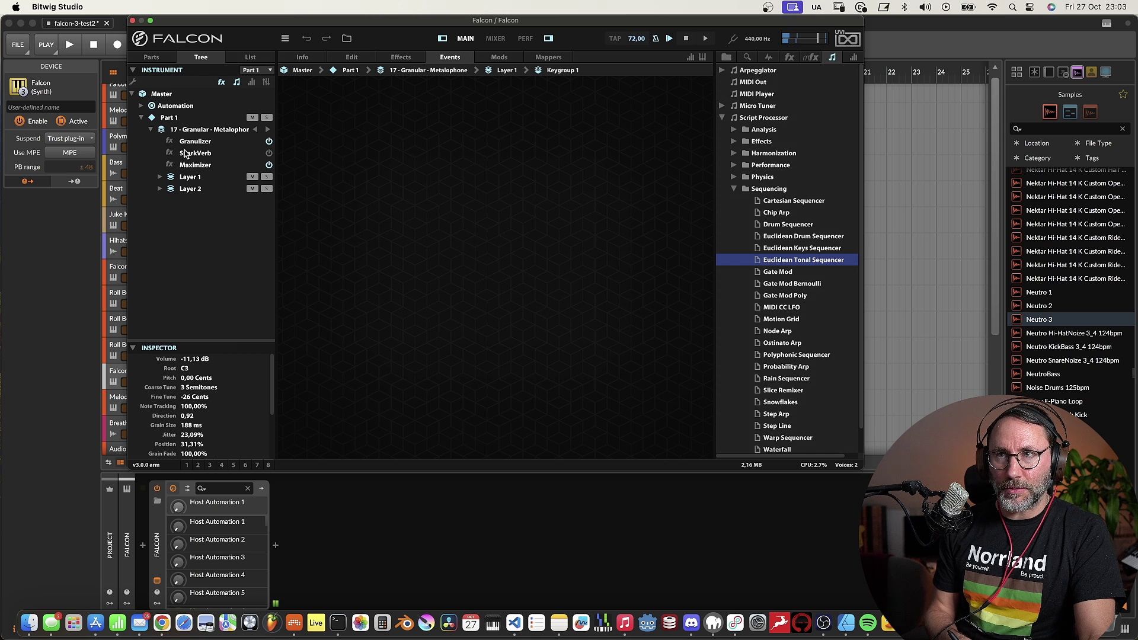
click(160, 177)
click(170, 189)
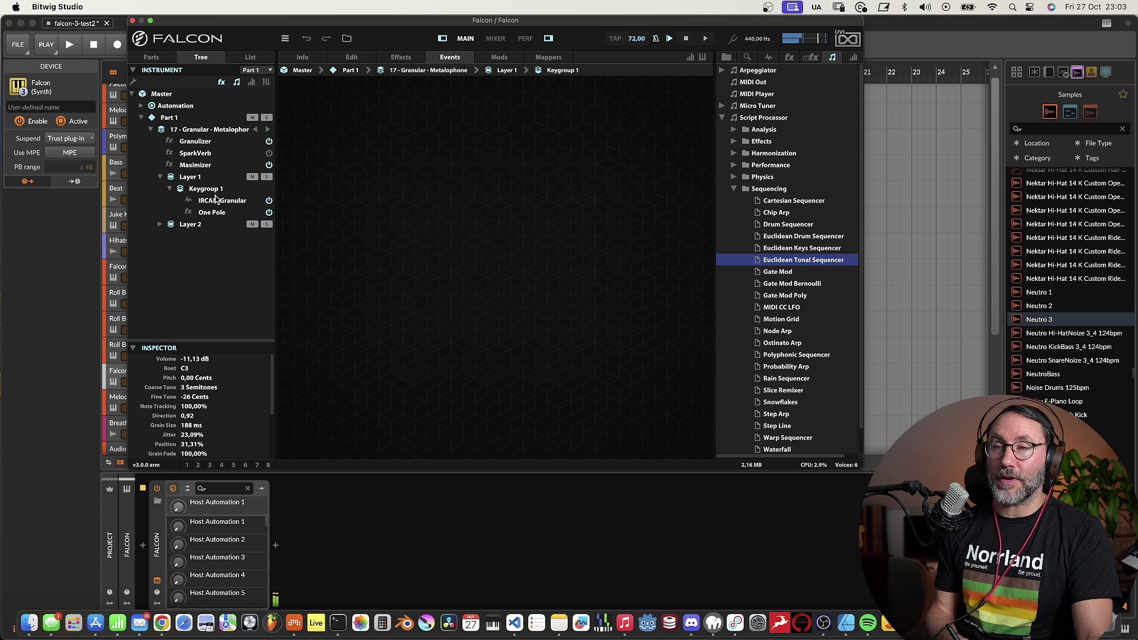
double_click(220, 201)
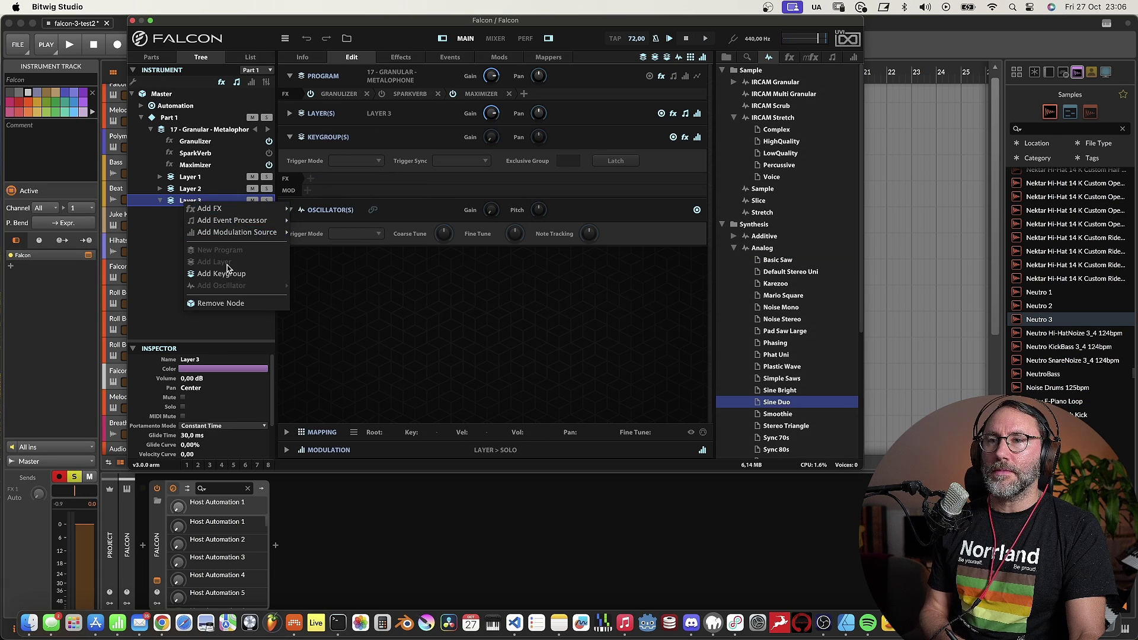
click(227, 269)
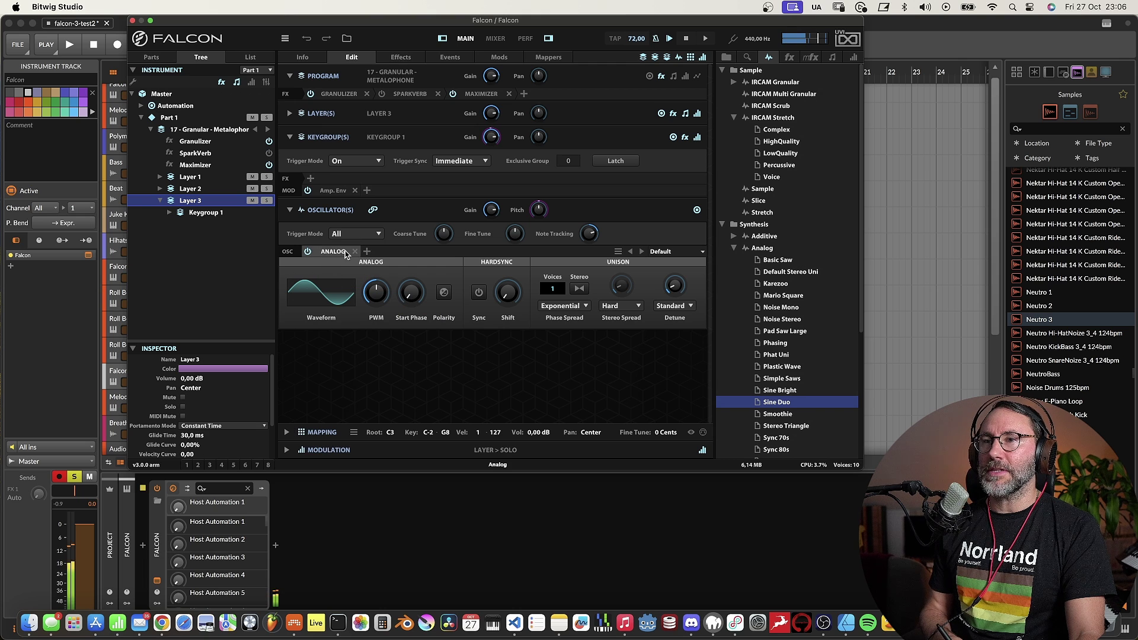
click(686, 252)
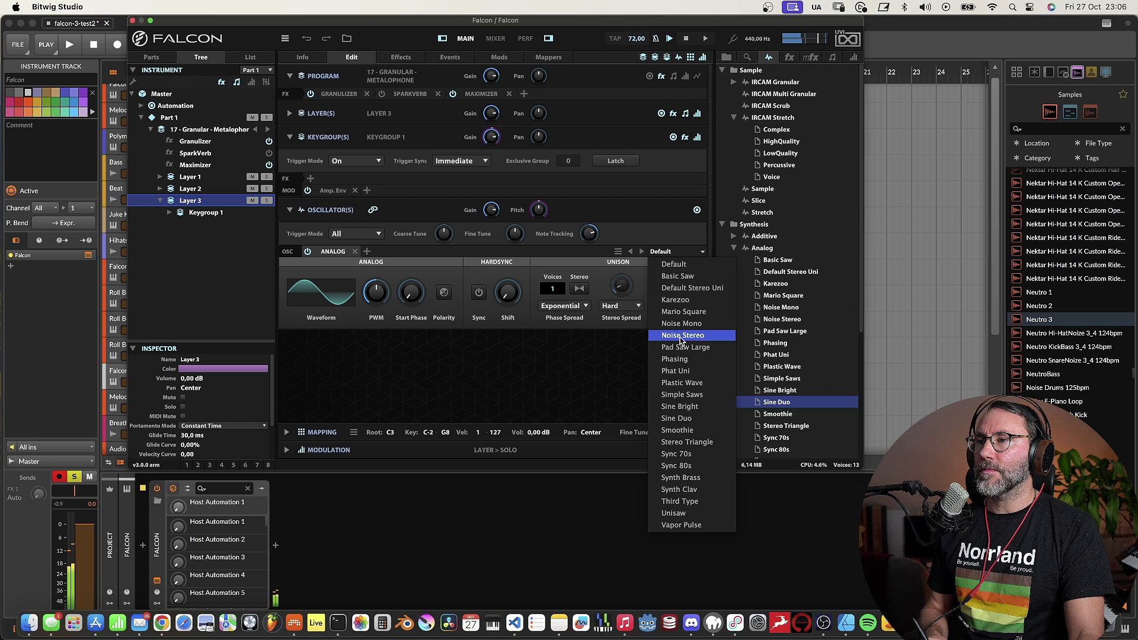
Lower Layer 3's Coarse Tune to about −20 semitones, then mute and unmute Layer 3 to compare
click(518, 330)
mouse_move(444, 238)
drag(444, 262, 443, 272)
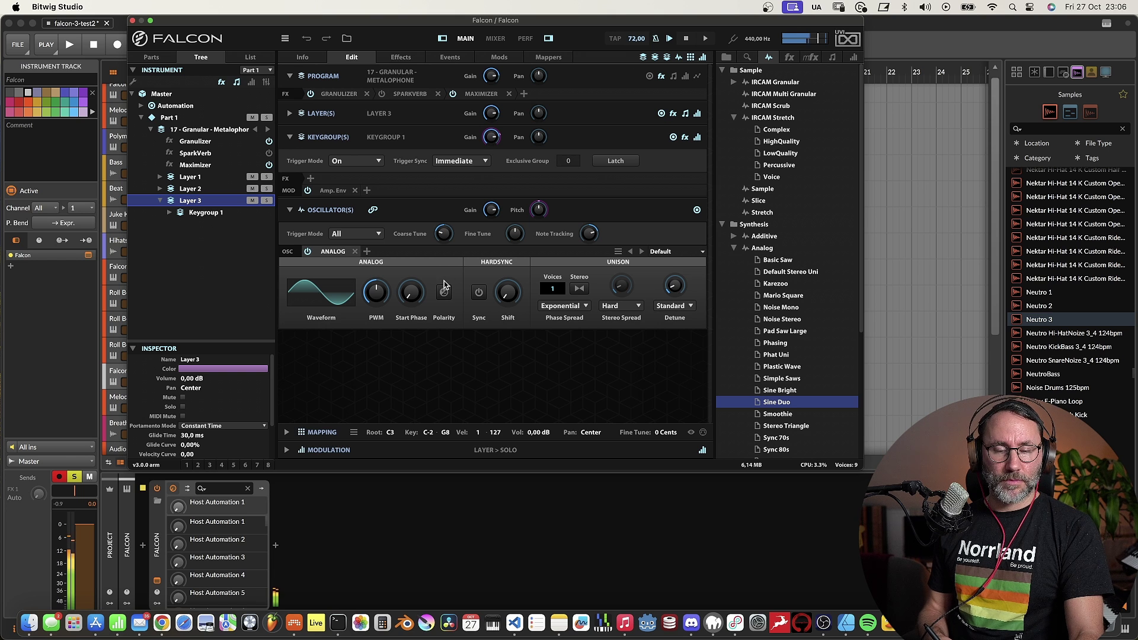
mouse_move(452, 235)
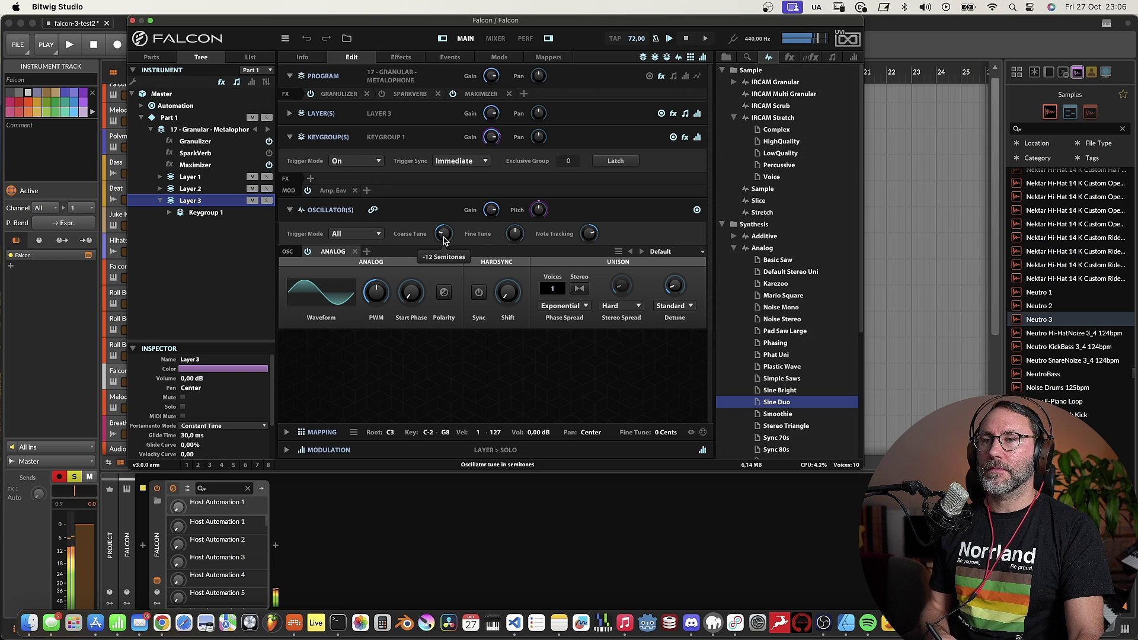
drag(444, 236, 446, 272)
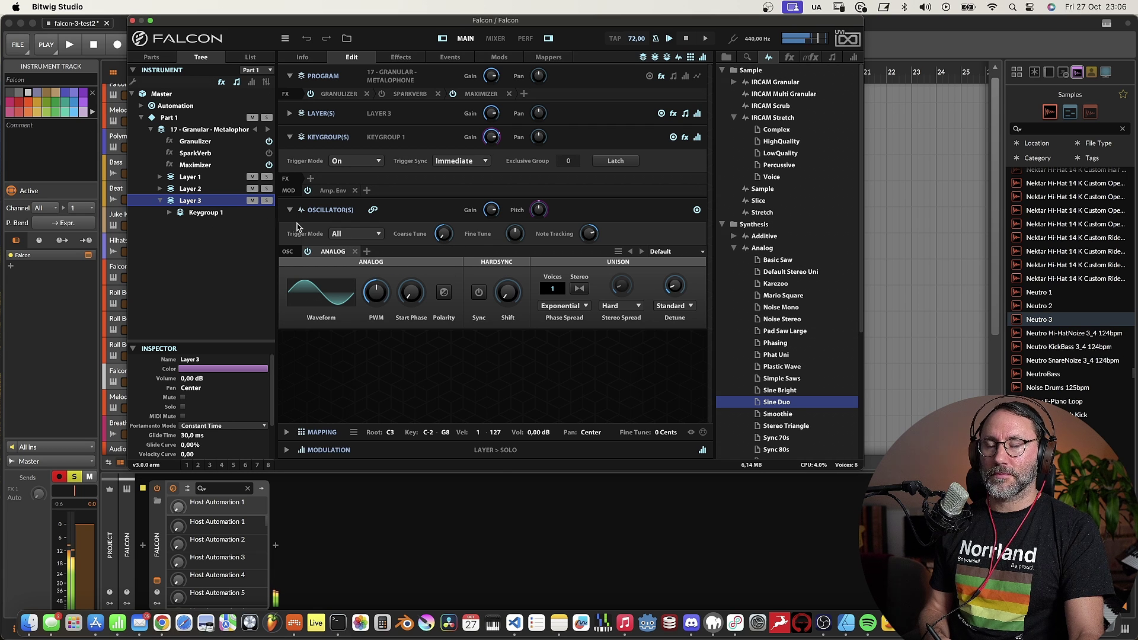
click(252, 201)
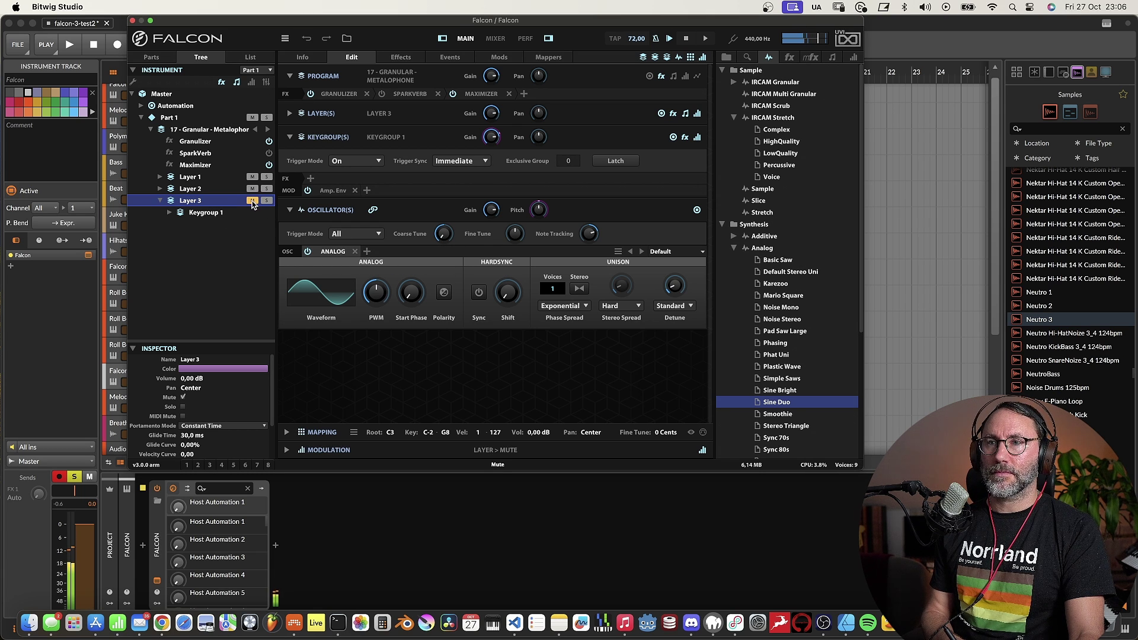
click(253, 201)
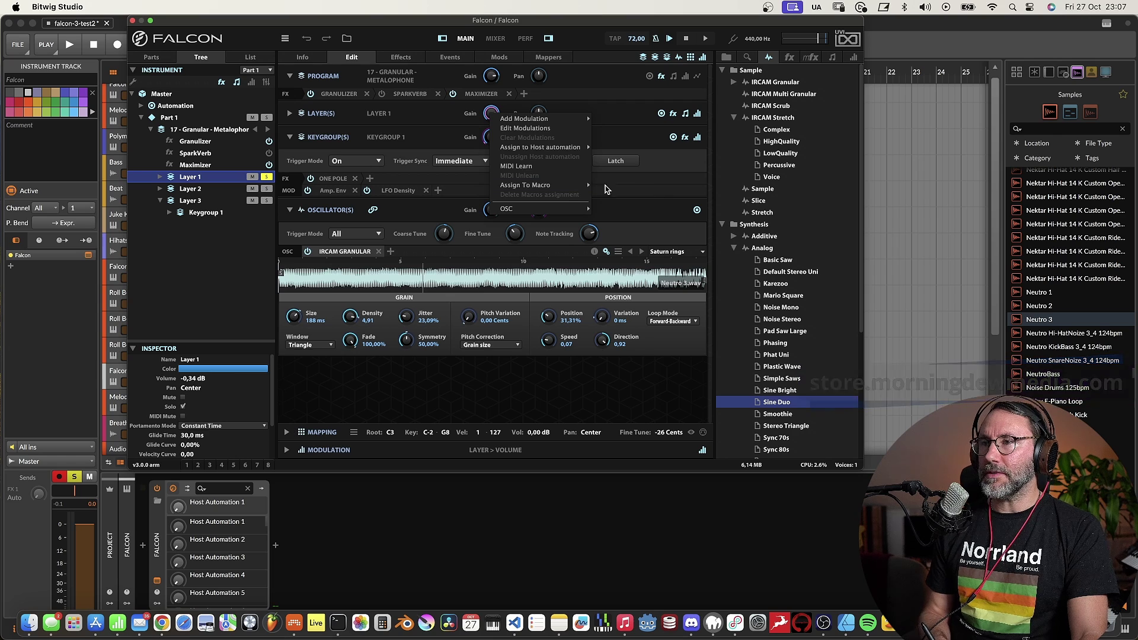
Link Layer 1's volume to Macro 1 and test it by turning the macro down
click(609, 187)
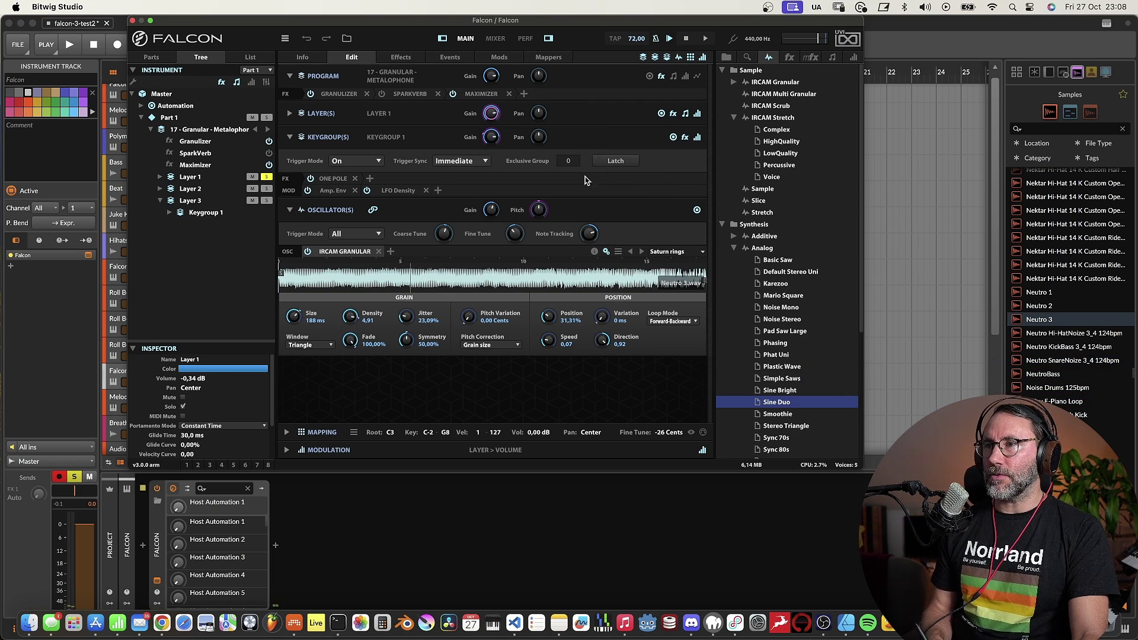
click(302, 56)
mouse_move(495, 249)
mouse_down()
mouse_move(490, 364)
mouse_move(488, 263)
mouse_move(503, 194)
mouse_move(489, 232)
mouse_up()
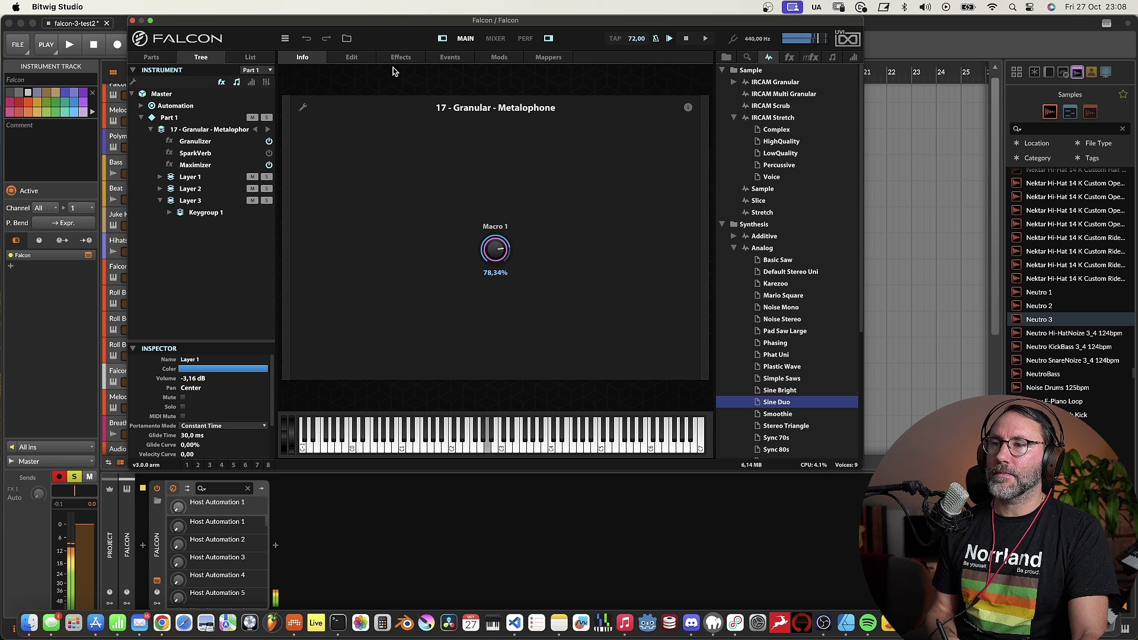
click(399, 58)
Assign Layer 3's gain to Macro 1, then lower the macro to 35,48% (−33,03 dB)
click(194, 203)
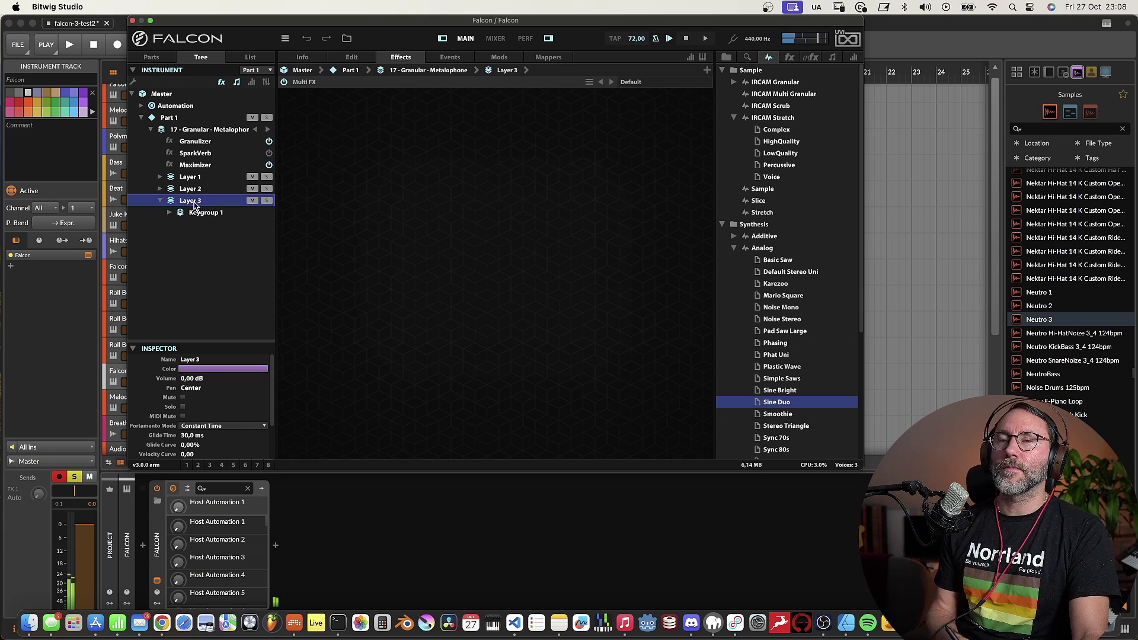
click(354, 57)
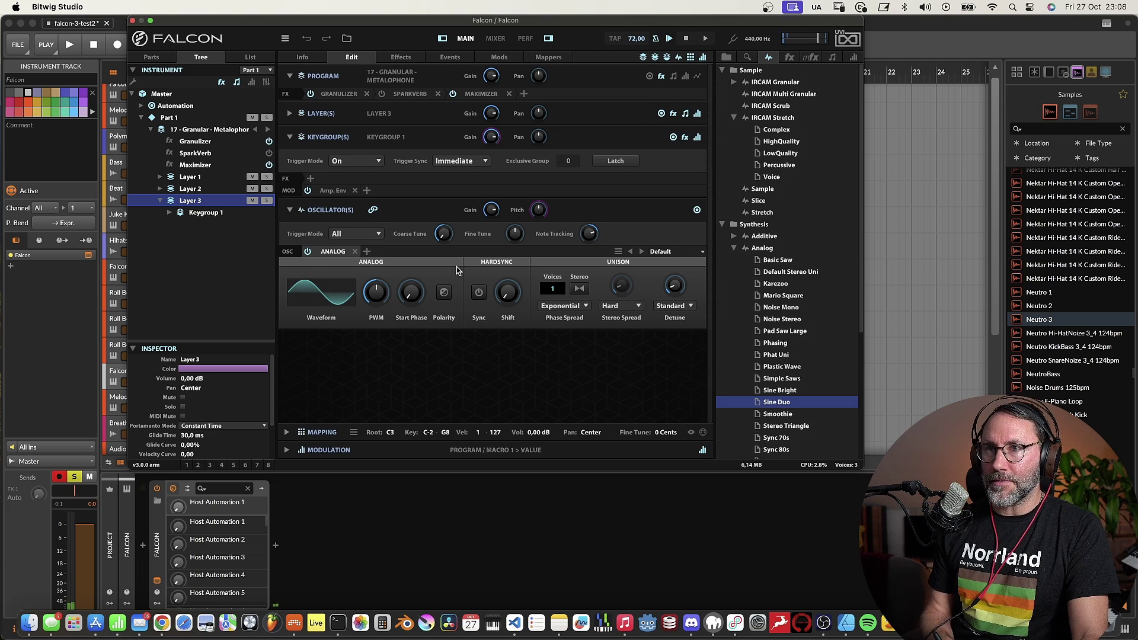
mouse_move(491, 115)
drag(492, 115, 496, 148)
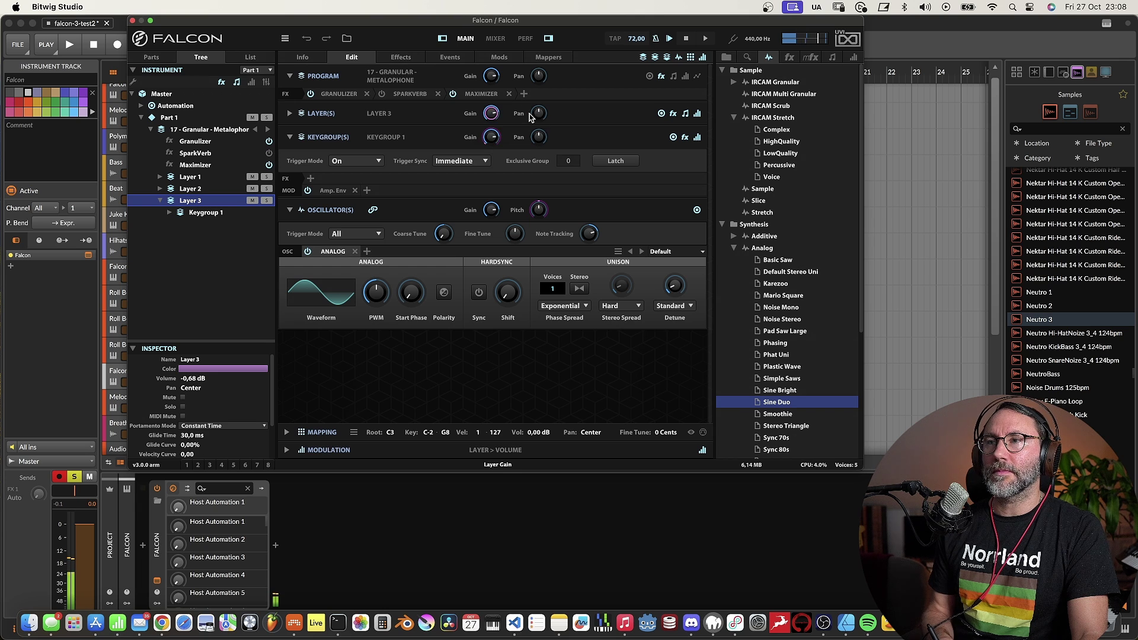
right_click(492, 113)
mouse_move(565, 186)
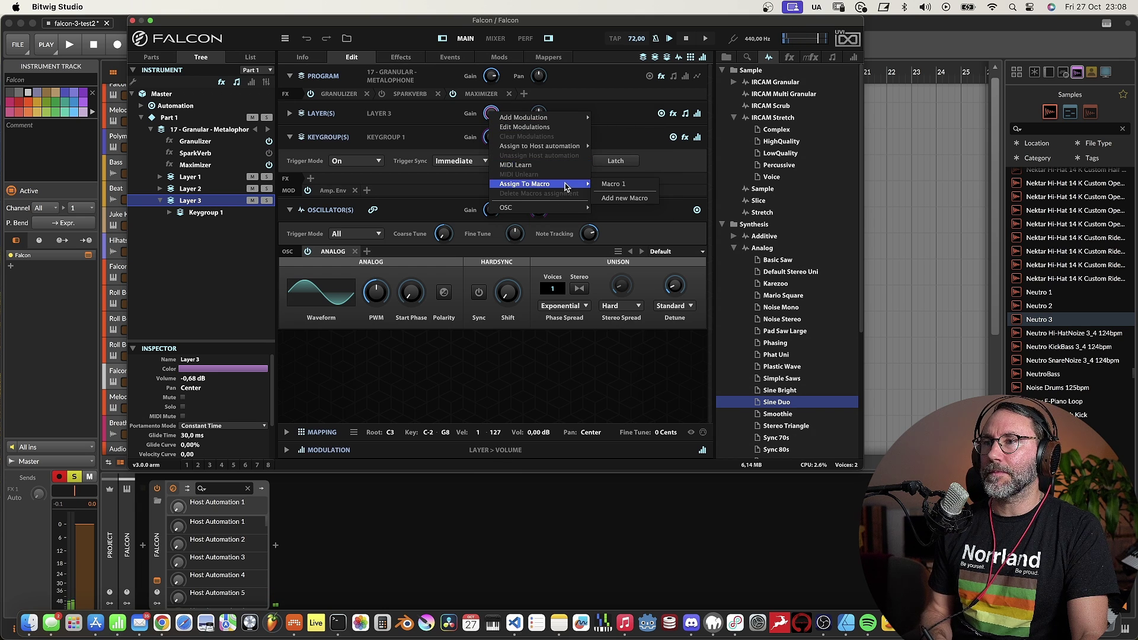
click(628, 190)
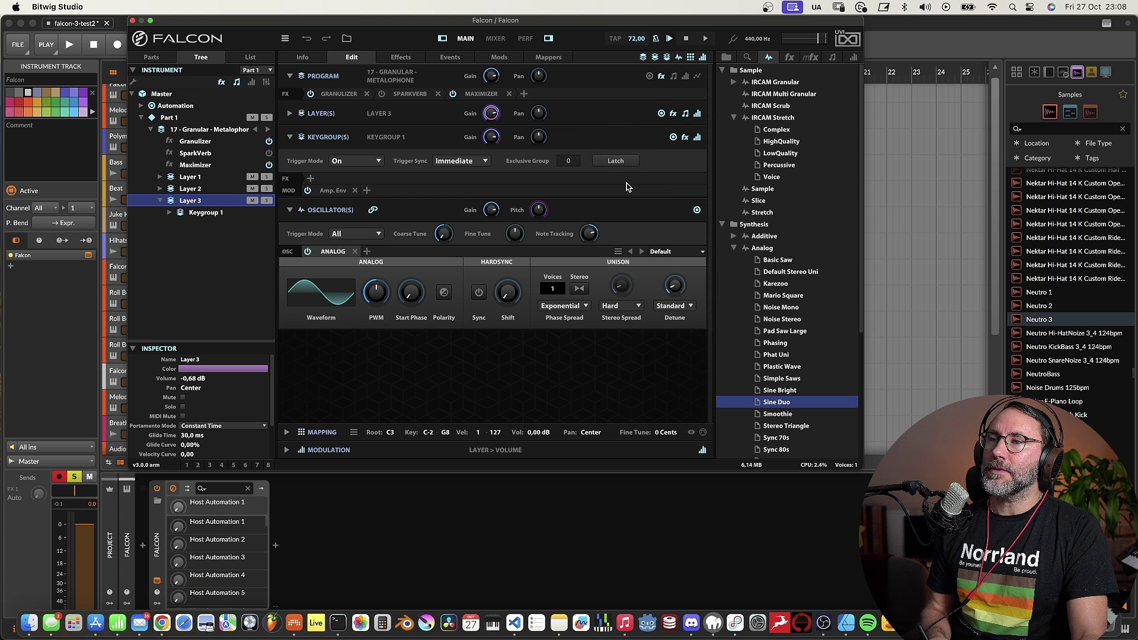
click(302, 57)
mouse_move(492, 344)
mouse_down()
mouse_move(496, 374)
mouse_move(496, 344)
mouse_up()
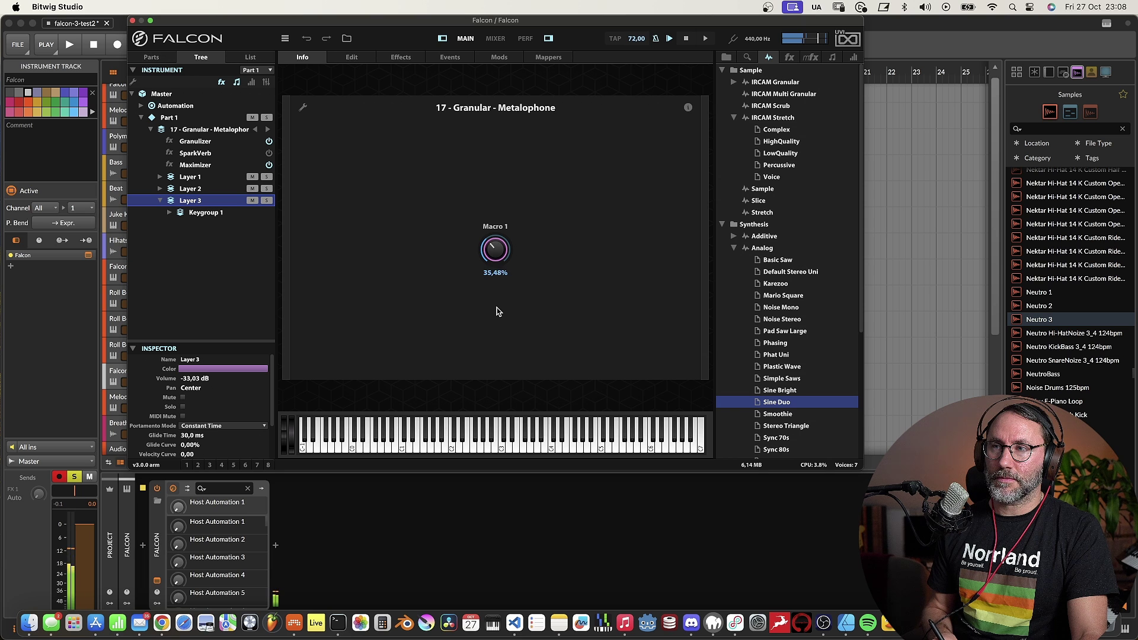
Sweep Macro 1 up and down, leaving it at 79,22% with Layer 3 at −2,75 dB
drag(510, 272, 531, 250)
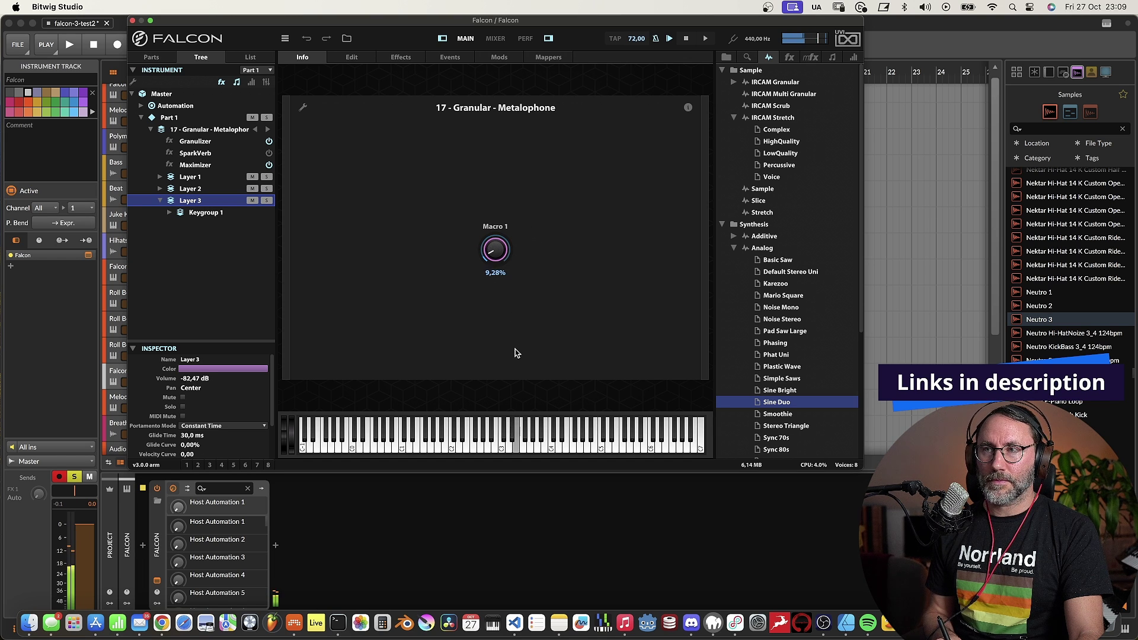
drag(514, 354, 514, 264)
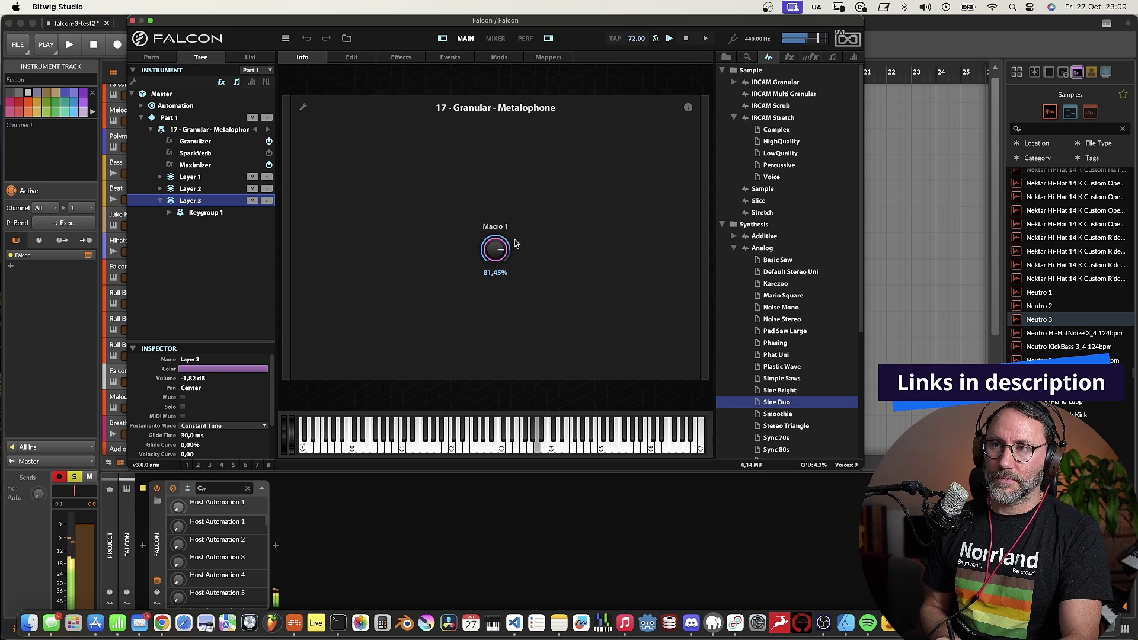
drag(523, 214, 525, 323)
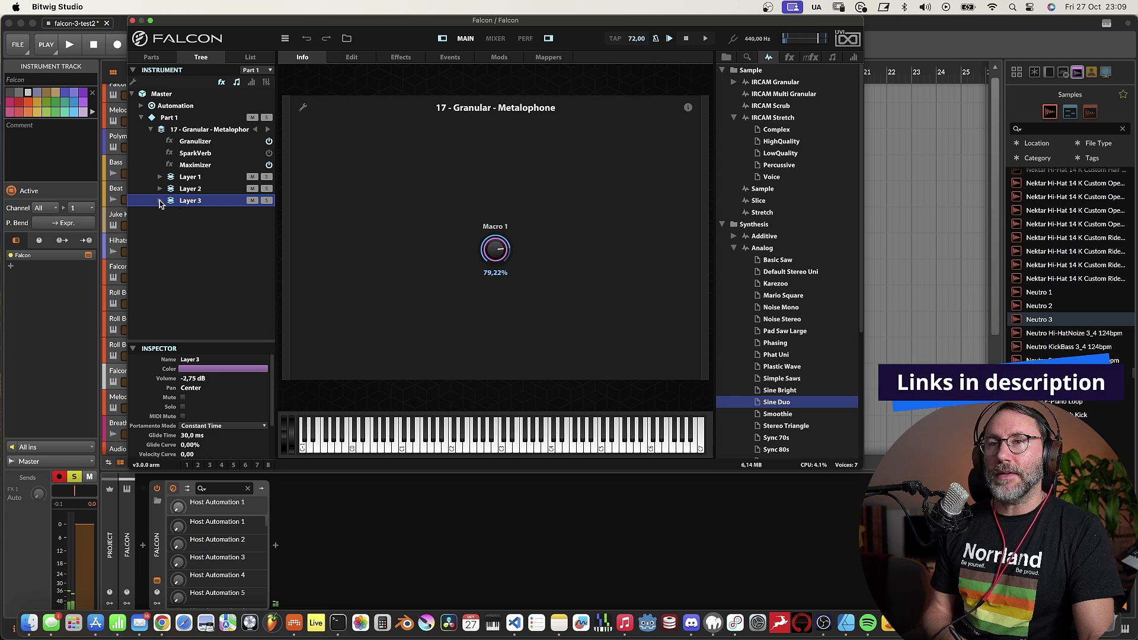
Add a Pluck oscillator to Layer 2's keygroup and switch off the Analog oscillator
click(361, 60)
click(408, 59)
click(353, 58)
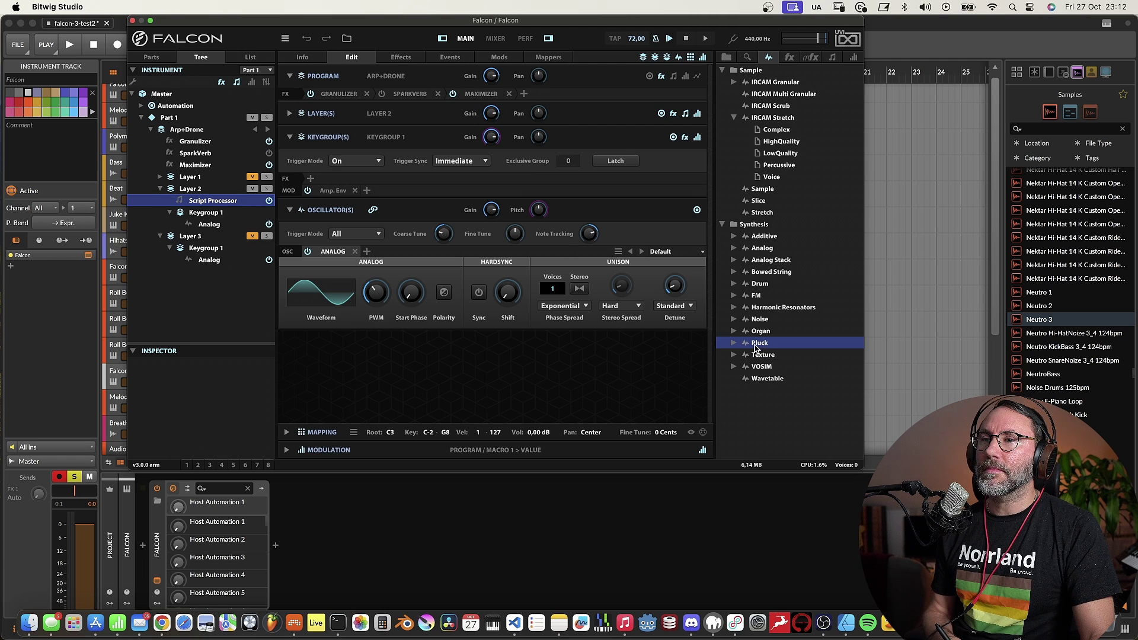
drag(759, 342, 375, 250)
click(308, 252)
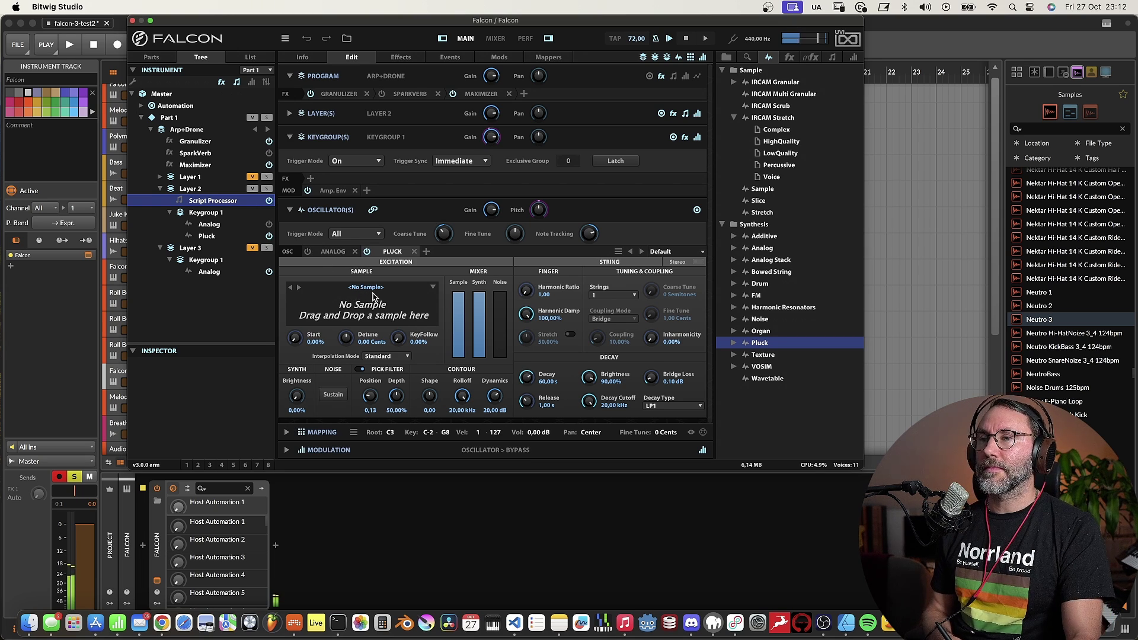
Load the Wood All factory sample into the Pluck and set Sample Start to about 41%
click(432, 288)
mouse_move(400, 334)
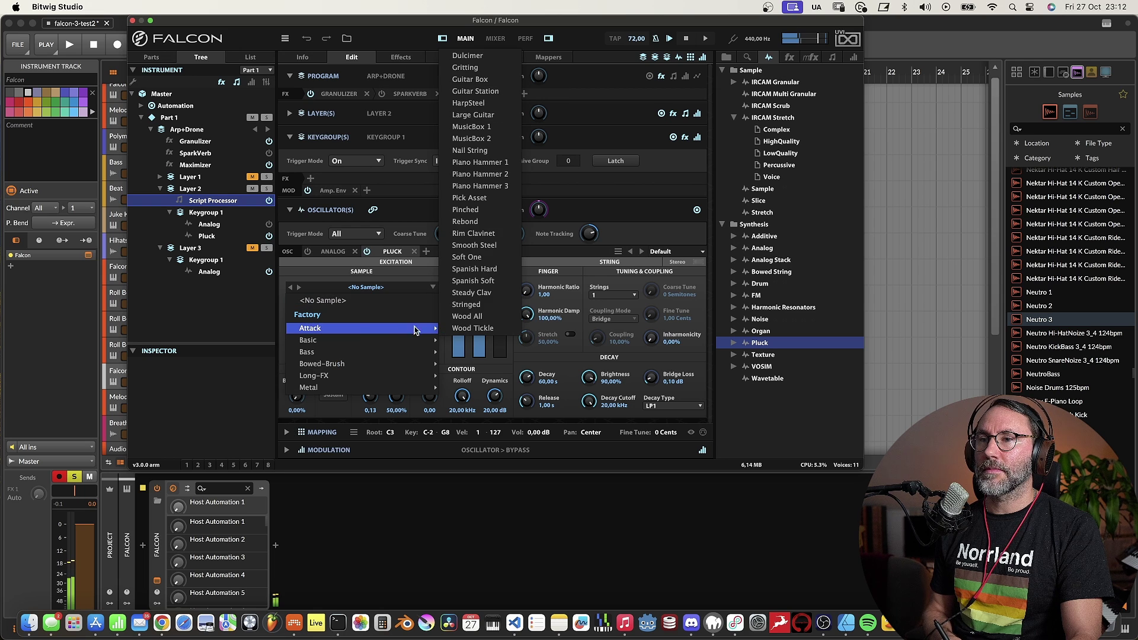
click(468, 317)
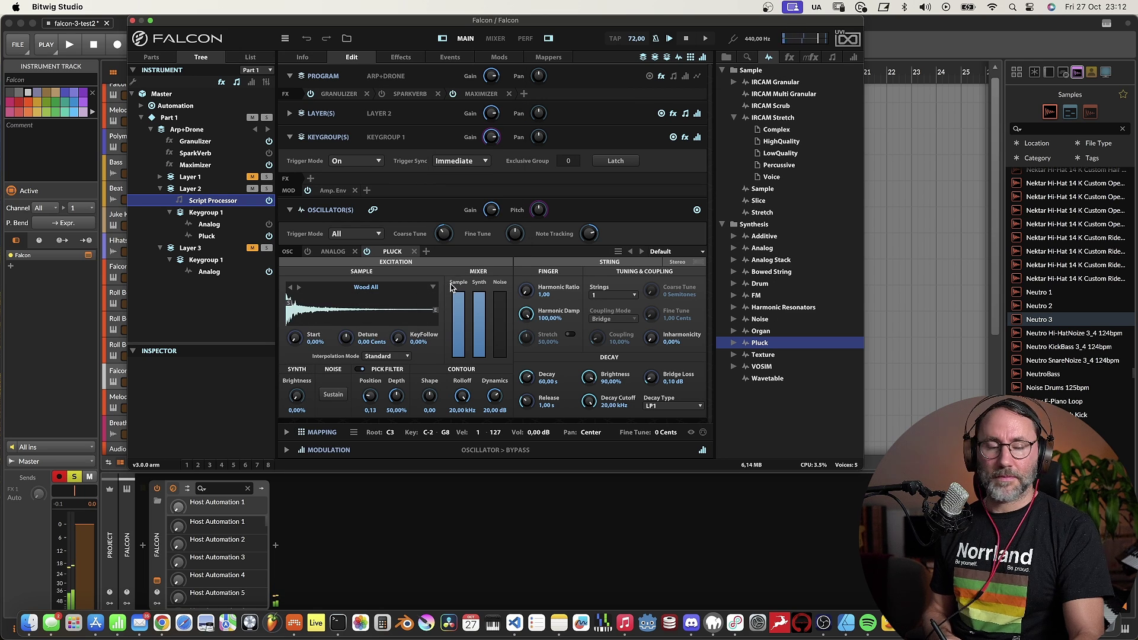
mouse_move(298, 356)
mouse_down()
mouse_move(298, 341)
mouse_move(294, 407)
mouse_move(303, 348)
mouse_move(293, 349)
mouse_up()
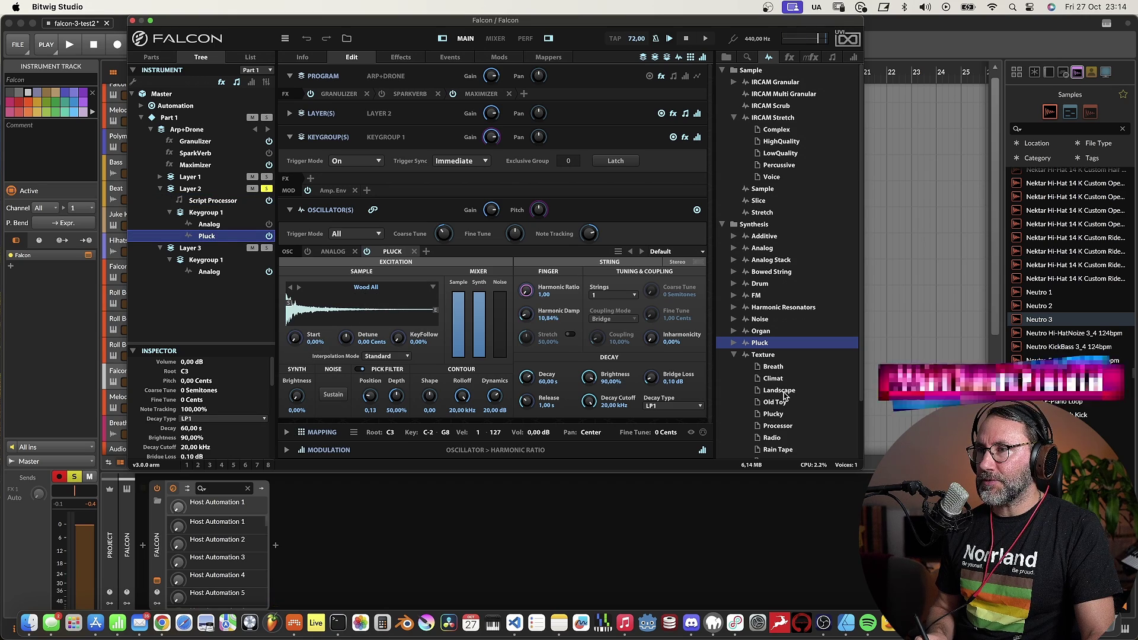
Pick the Old Toy Texture oscillator preset from the browser for Layer 2
click(761, 403)
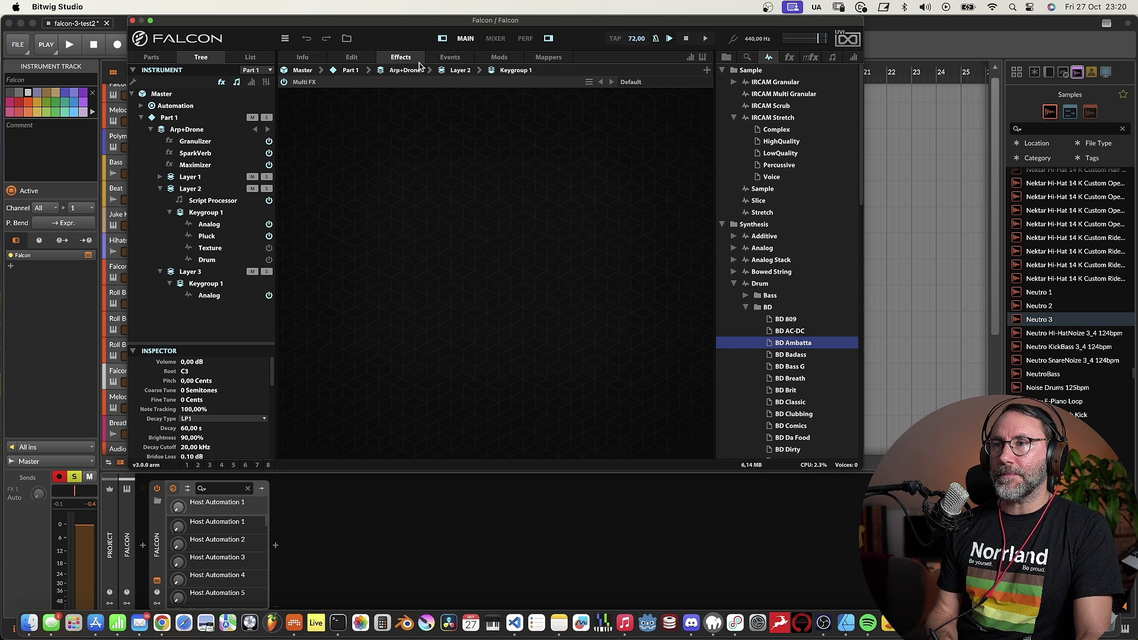
Review the keygroup's event processors and modulators, then collapse the Drum oscillator folder
click(452, 57)
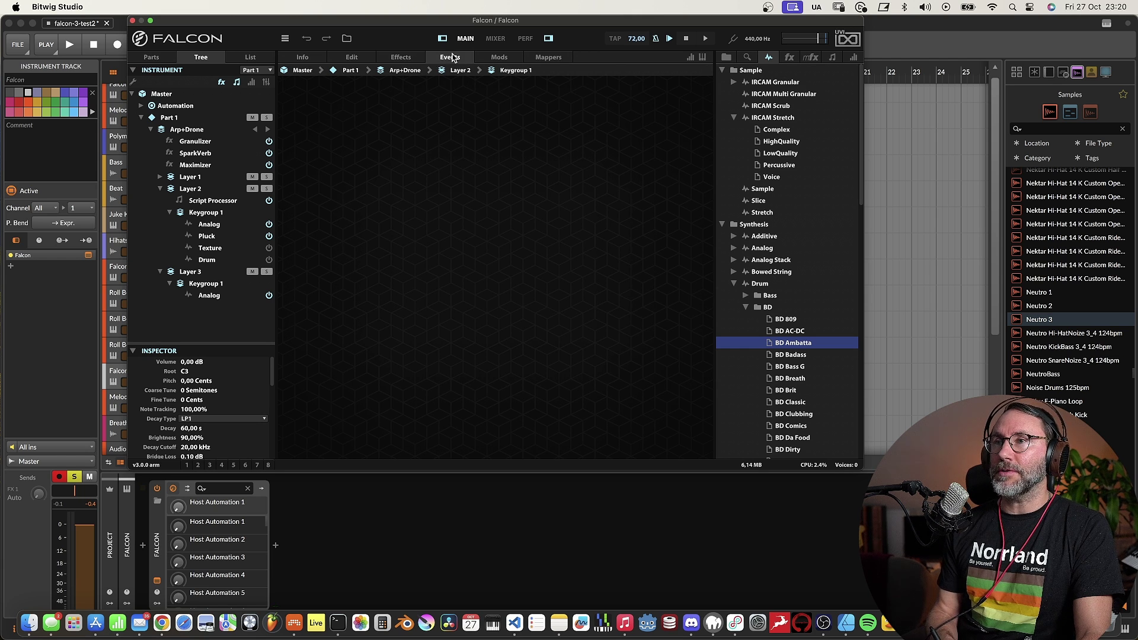
click(501, 58)
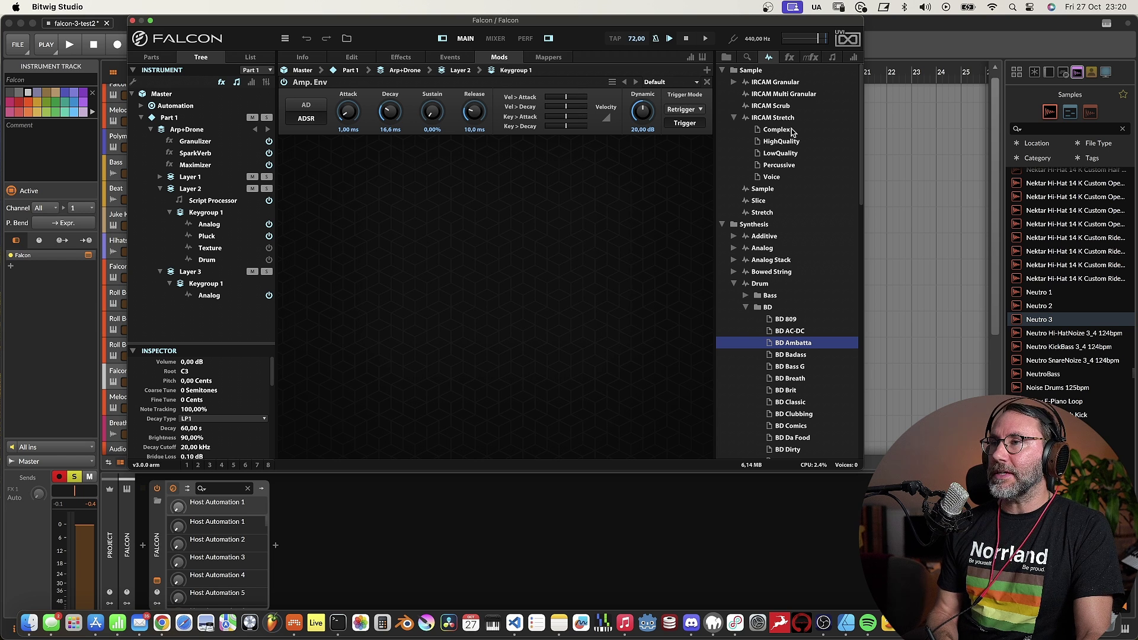
scroll(861, 126, down, 1)
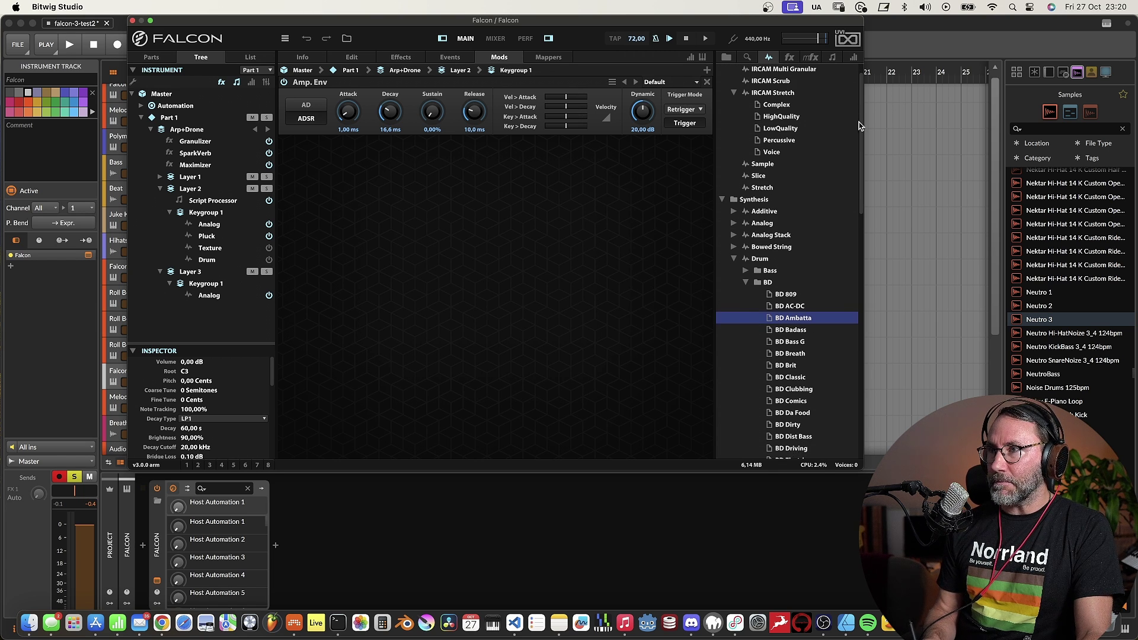
scroll(860, 125, up, 1)
click(734, 284)
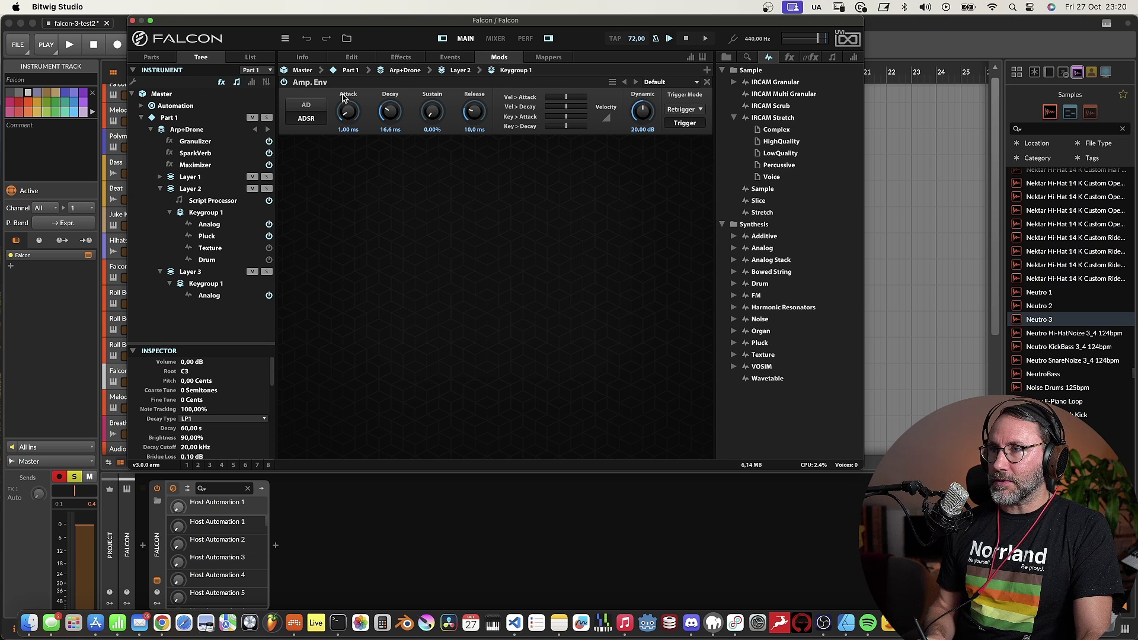
Return to the oscillator editor and show the Falcon Factory rev2 library with Fretted collapsed
click(313, 59)
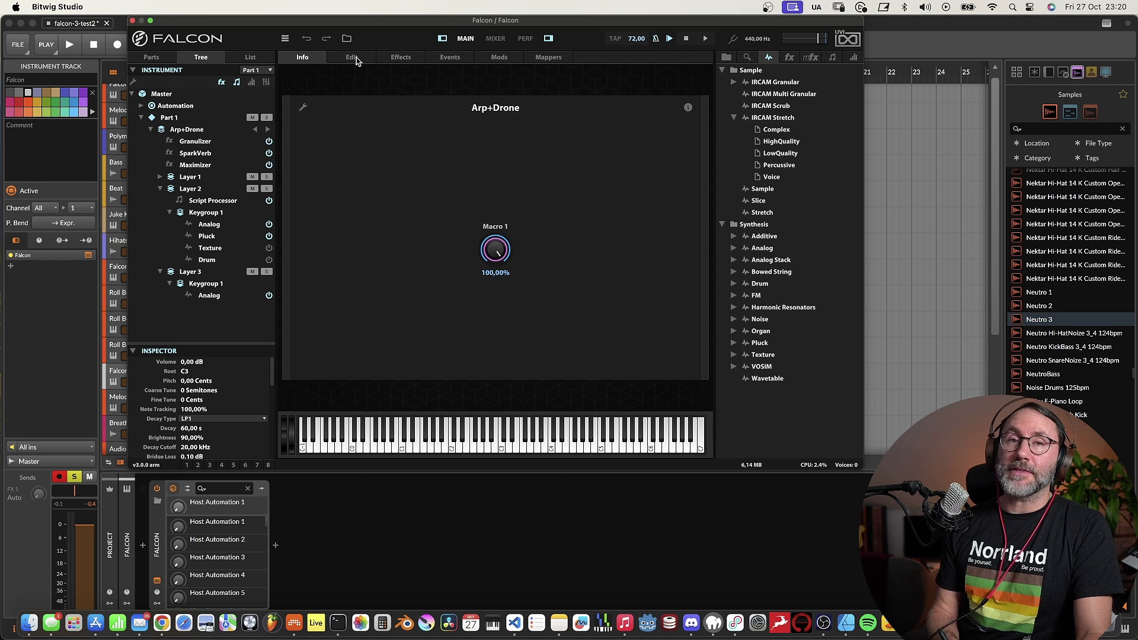
click(352, 57)
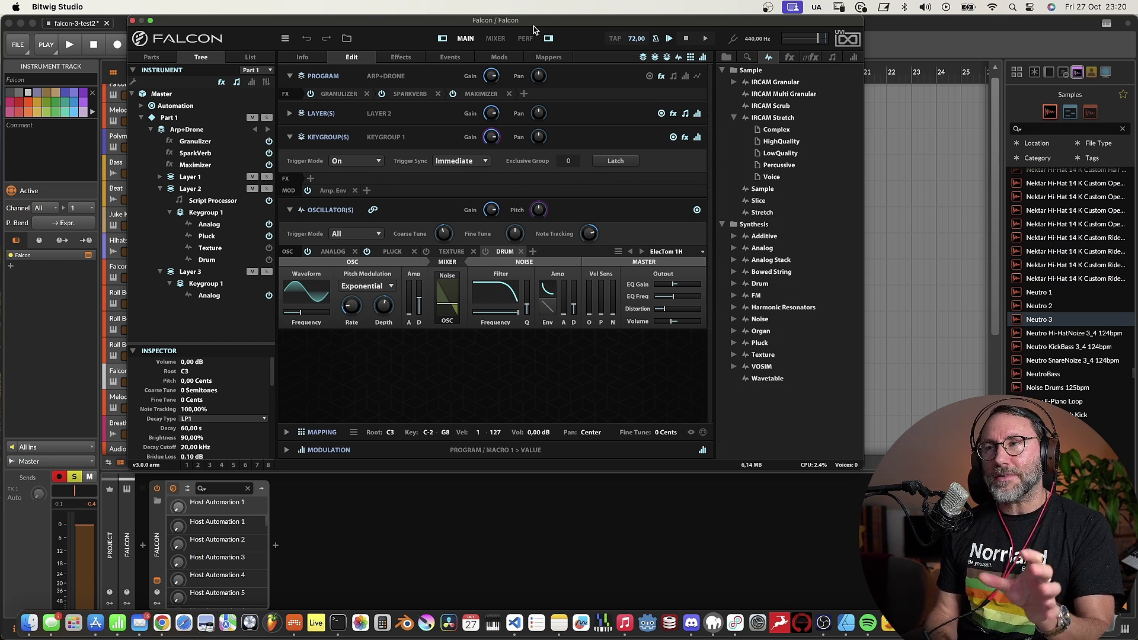
click(495, 39)
click(466, 40)
click(726, 57)
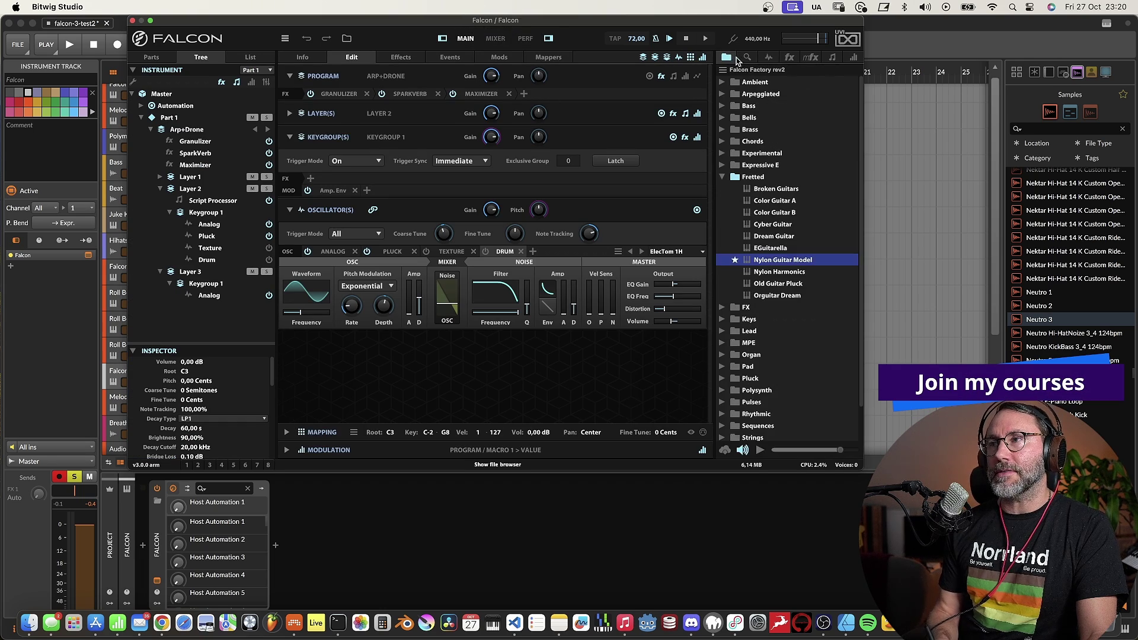
click(722, 176)
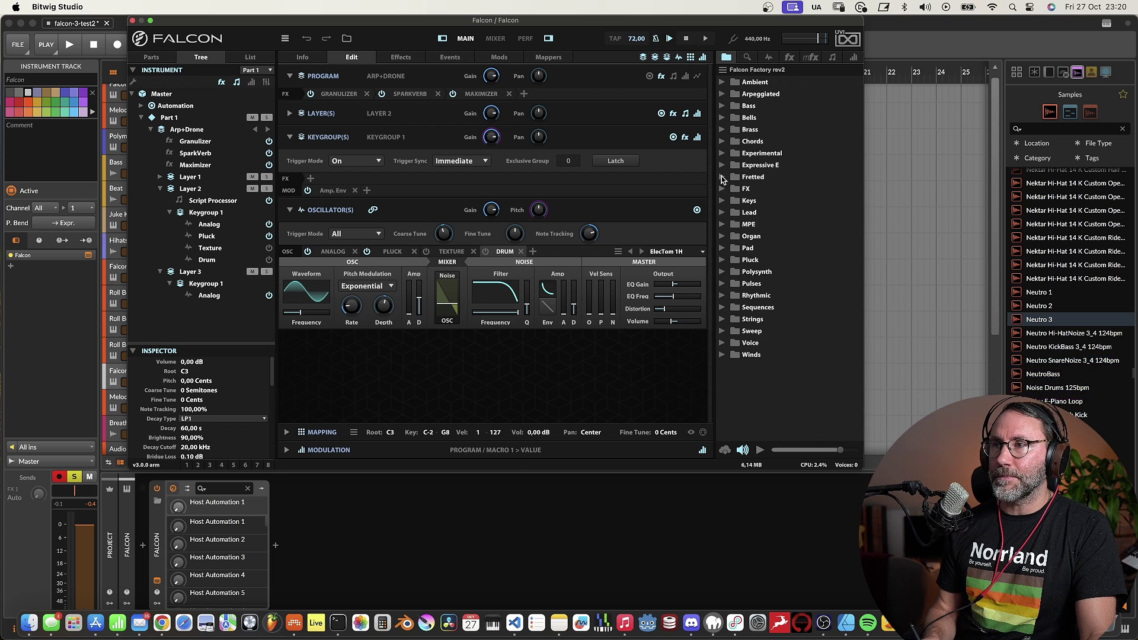